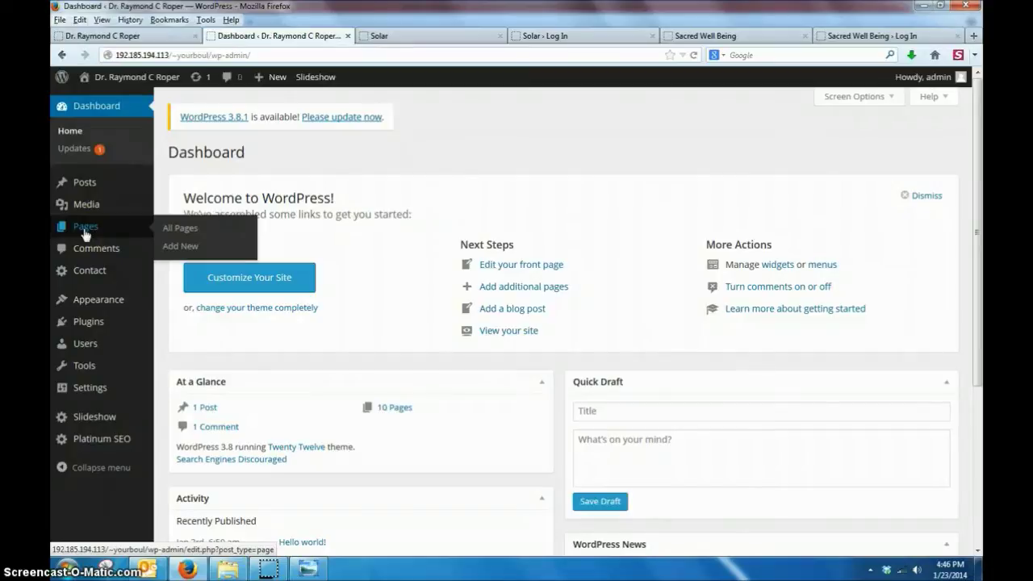
Open the list of all pages and compare its entries with the live site's navigation menu.
left_click(179, 228)
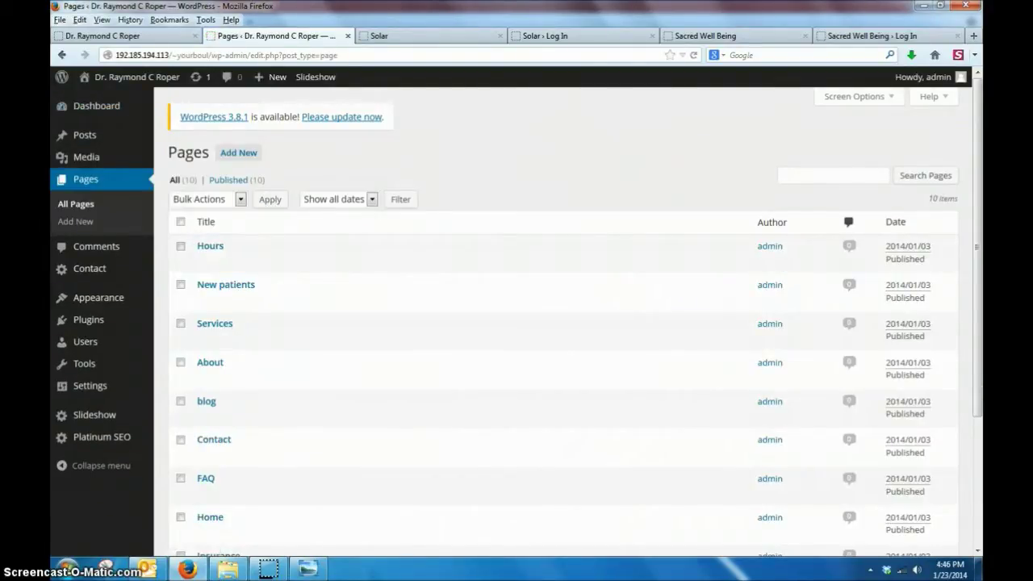
left_click(169, 36)
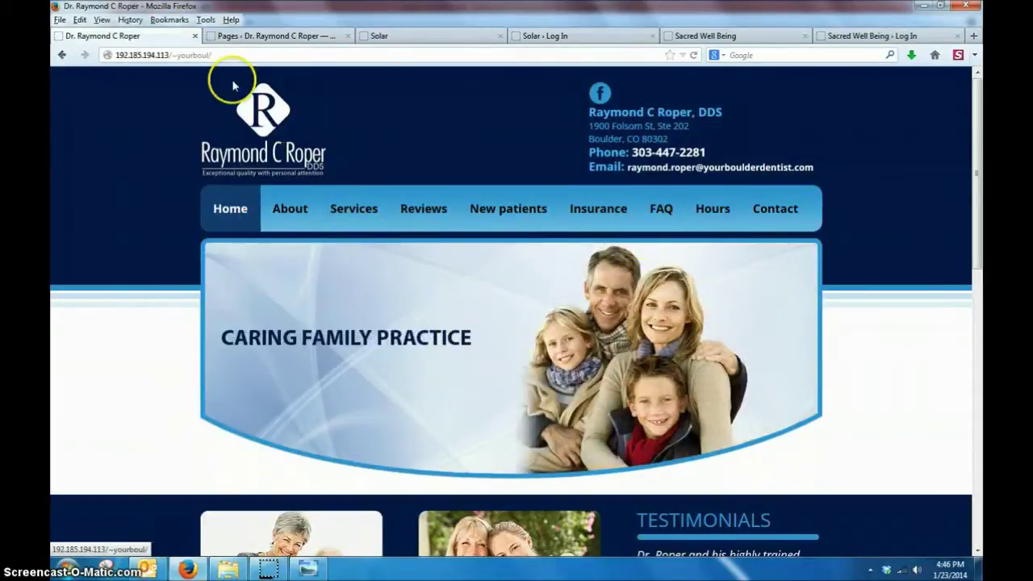
left_click(232, 35)
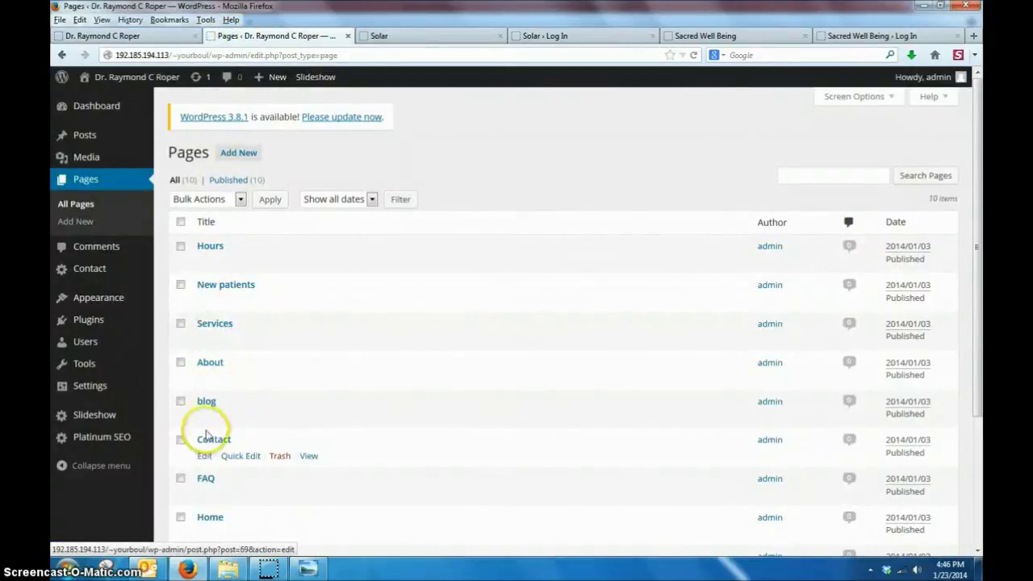
scroll(208, 482, "down", 3)
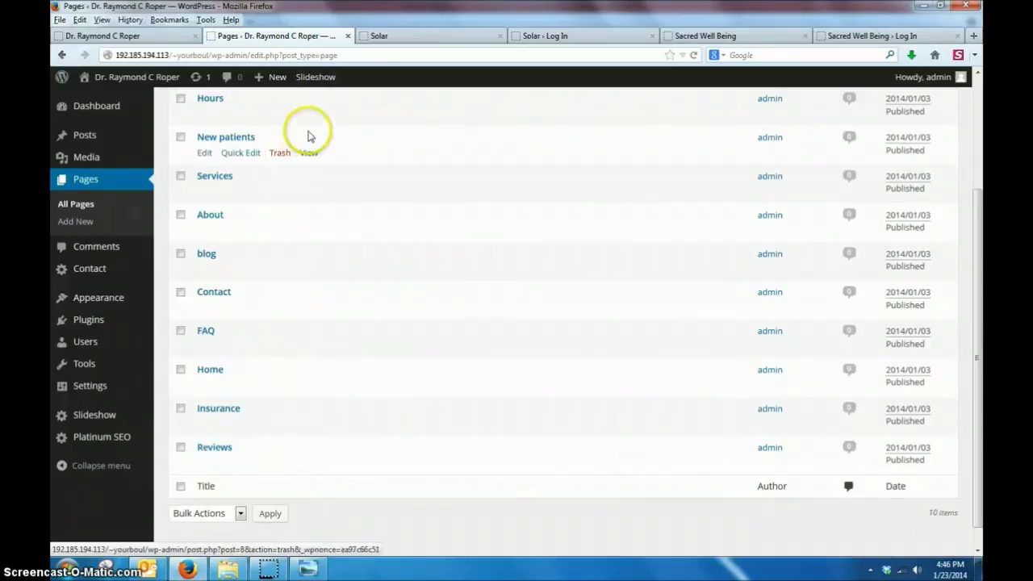
left_click(113, 35)
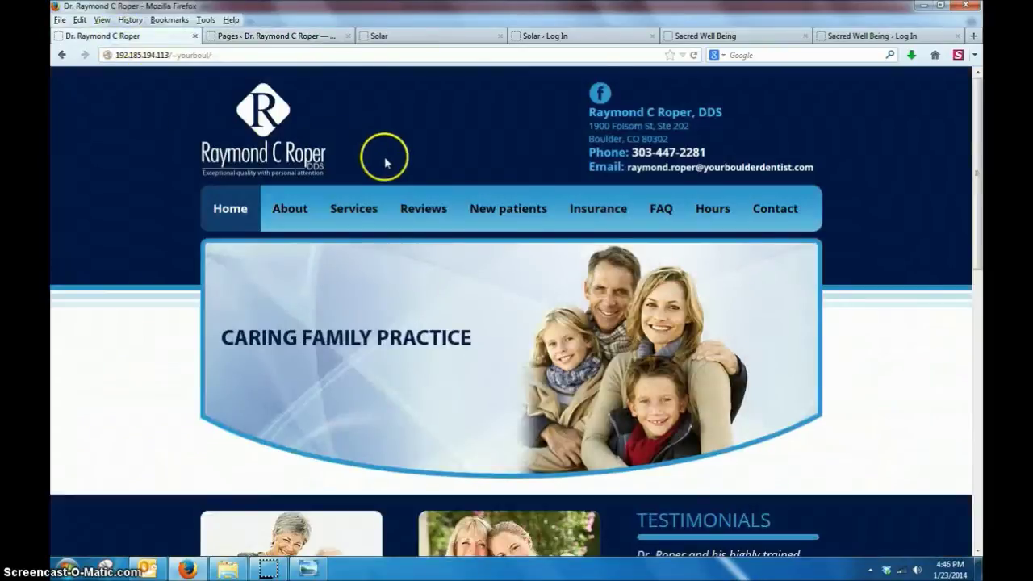
left_click(287, 36)
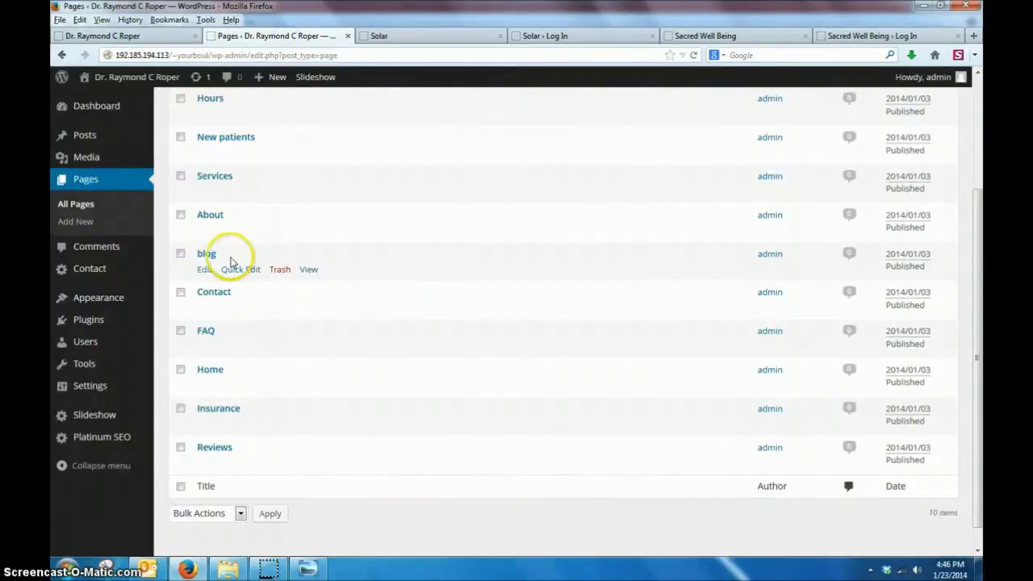
Open the About page for editing from the full page list.
left_click(78, 212)
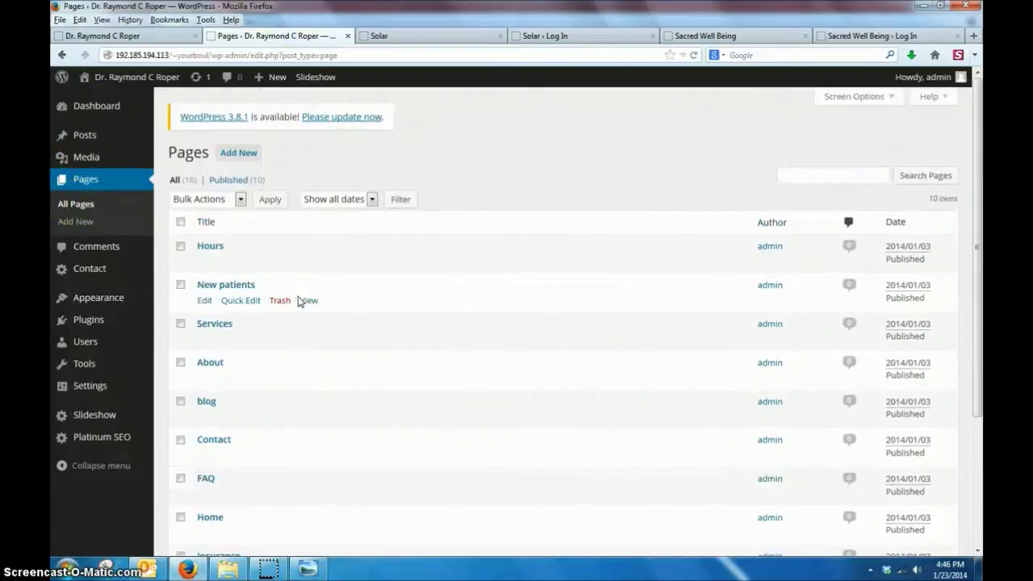
scroll(298, 301, "down", 2)
left_click(210, 289)
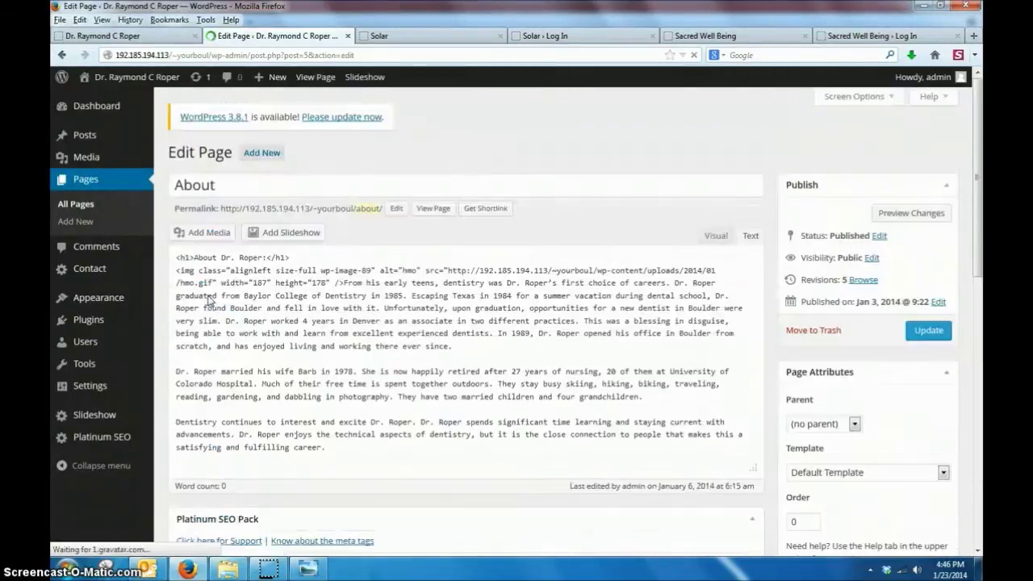
Review the About page's content on the live site and return to its editor.
left_click(129, 36)
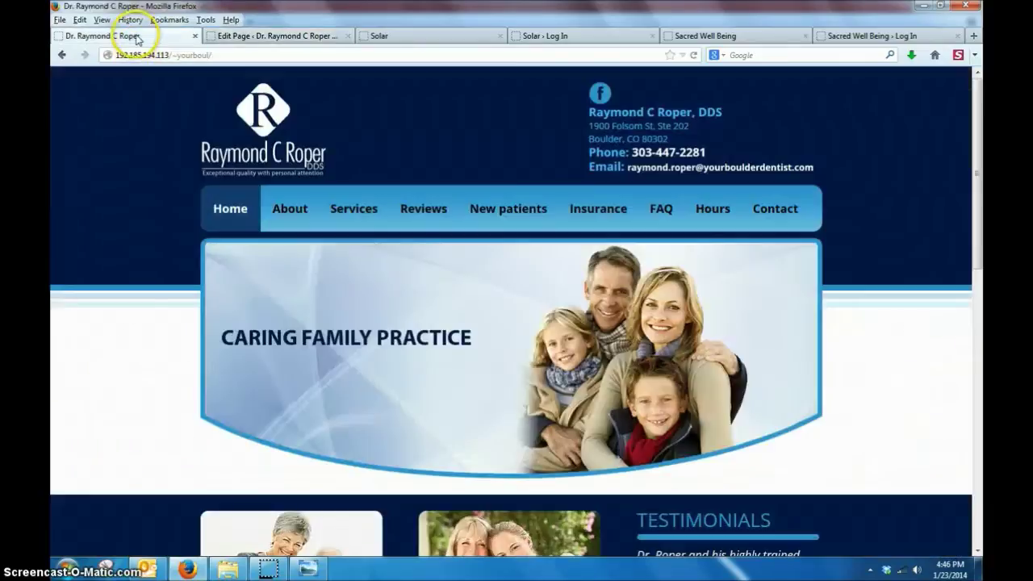
left_click(285, 208)
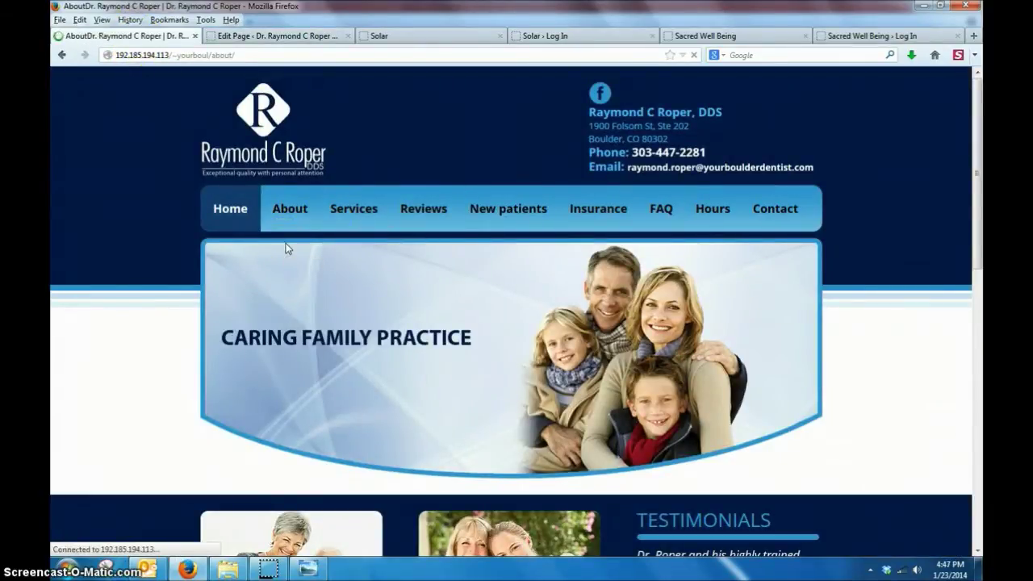
scroll(482, 373, "down", 3)
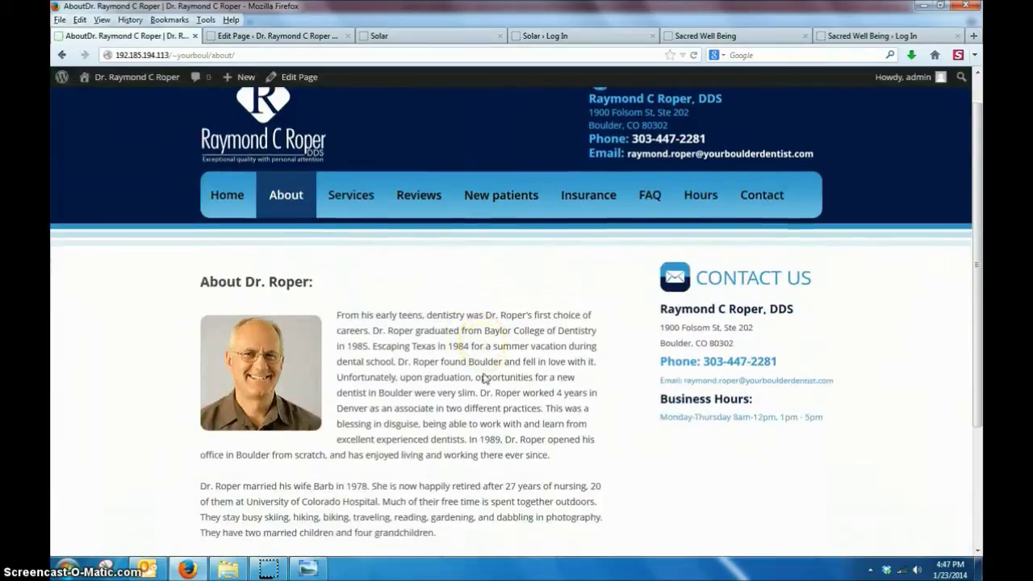
scroll(484, 378, "down", 2)
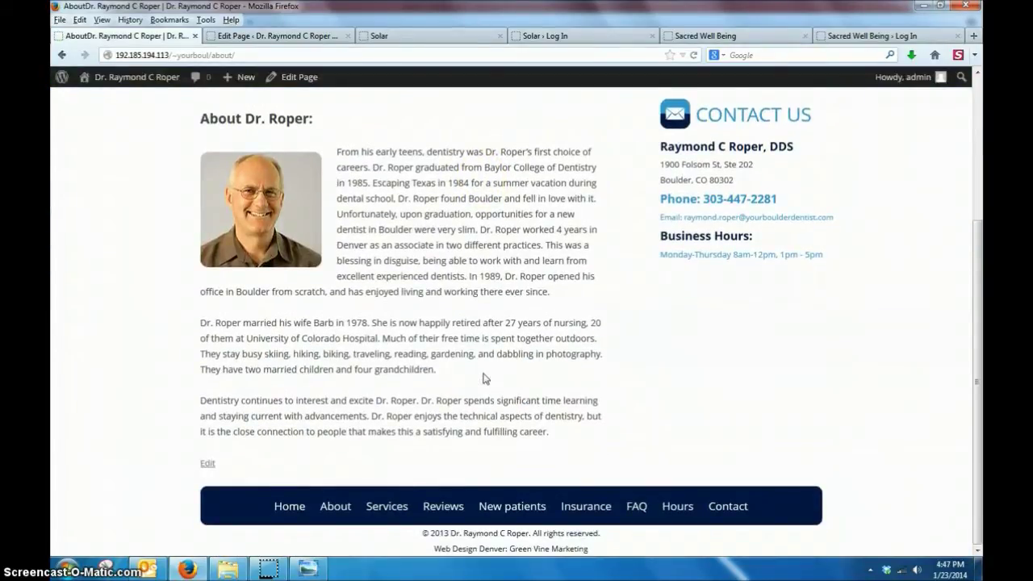
left_click(295, 37)
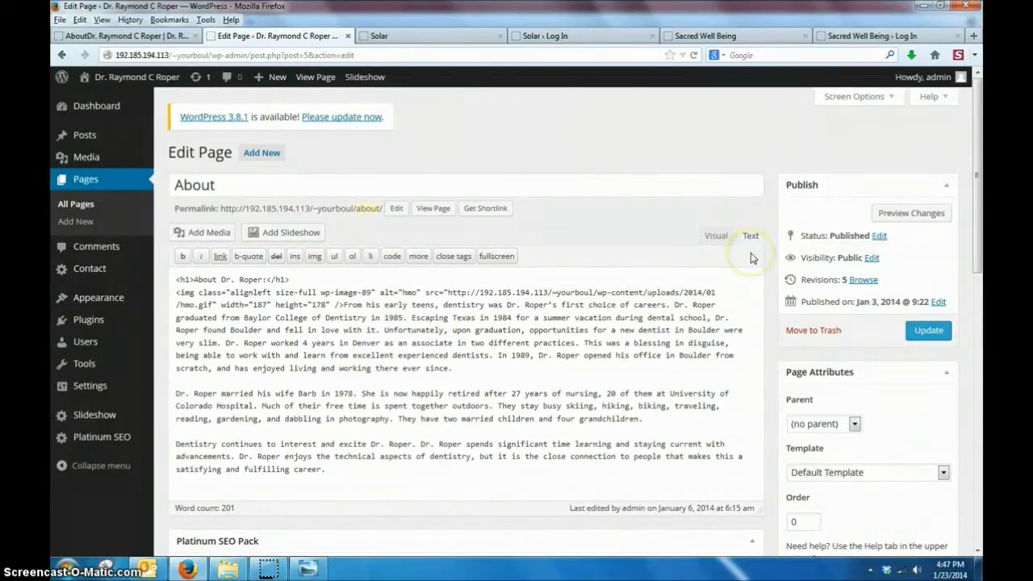
Highlight the image's HTML code in the About page's source text to examine it.
left_click(174, 280)
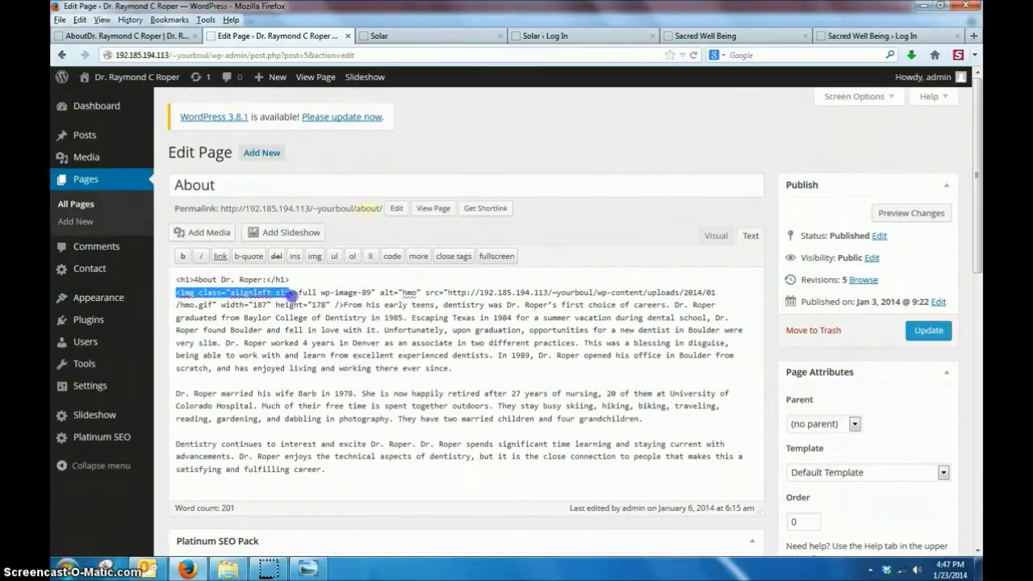
left_click_drag(345, 297, 410, 301)
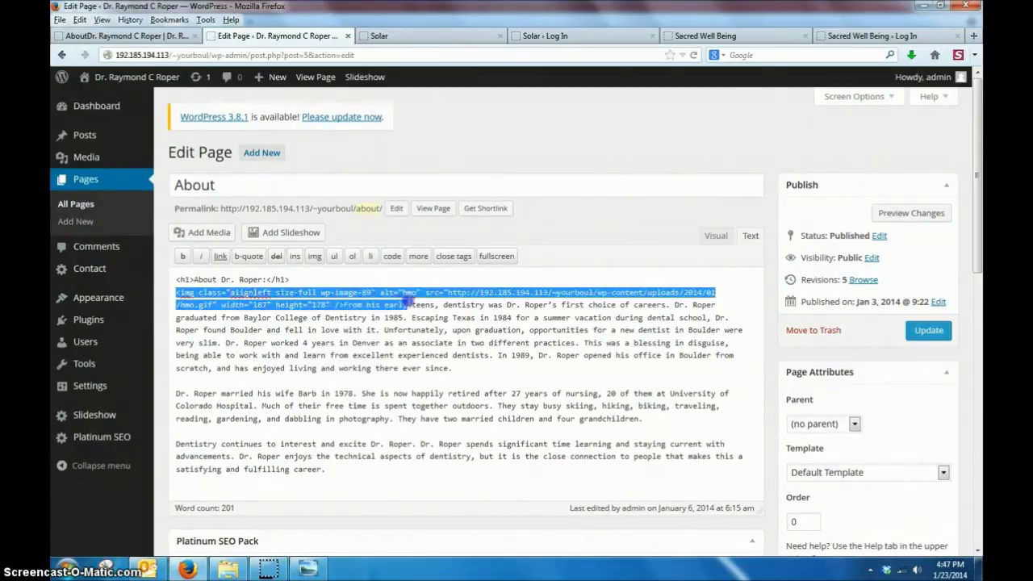
left_click(343, 307)
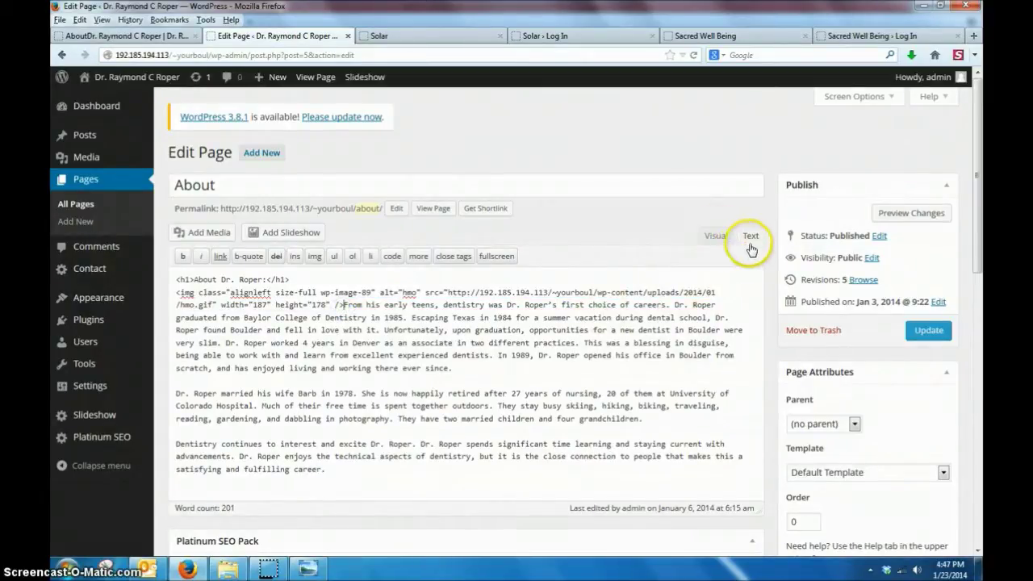
Switch the About page editor to Visual mode and compare its content with the live page.
left_click(713, 239)
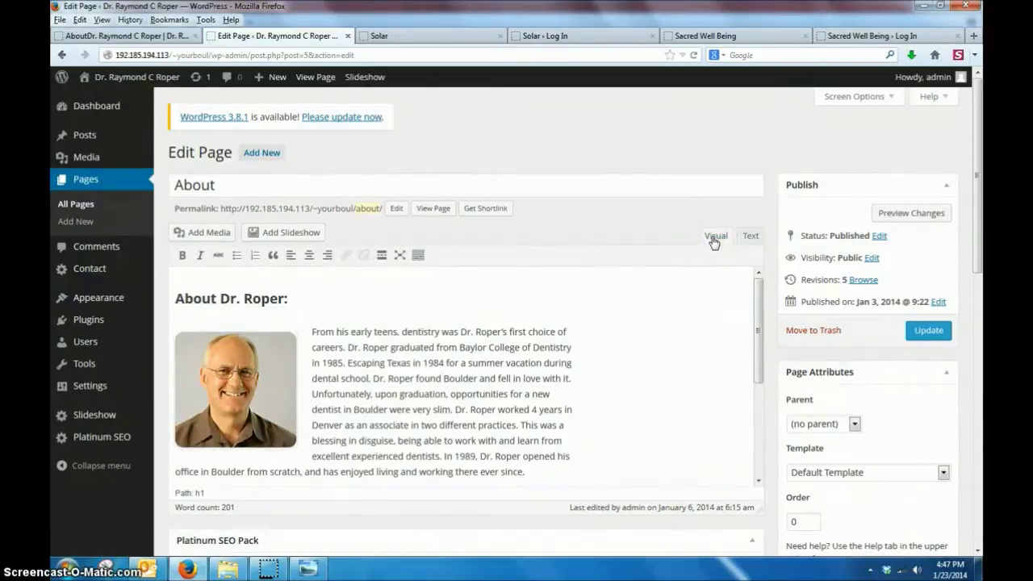
mouse_move(760, 292)
left_mouse_down()
mouse_move(758, 390)
mouse_move(758, 297)
left_mouse_up()
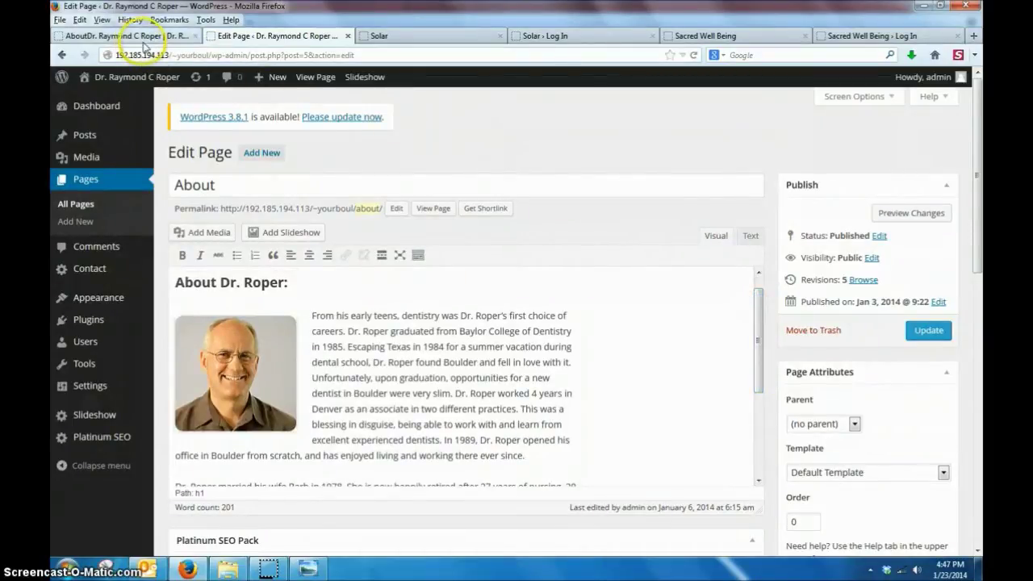
left_click(143, 44)
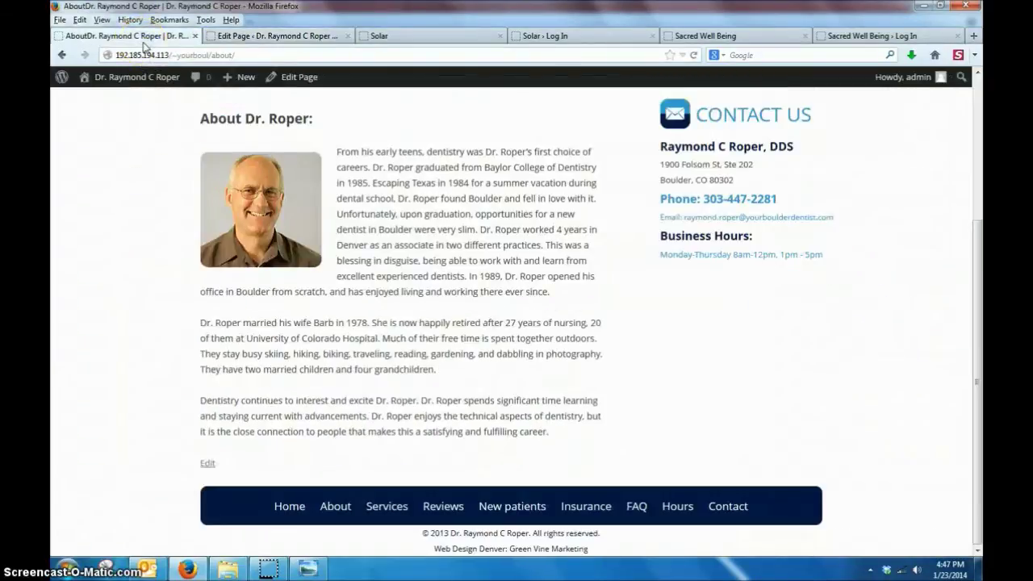
left_click(272, 36)
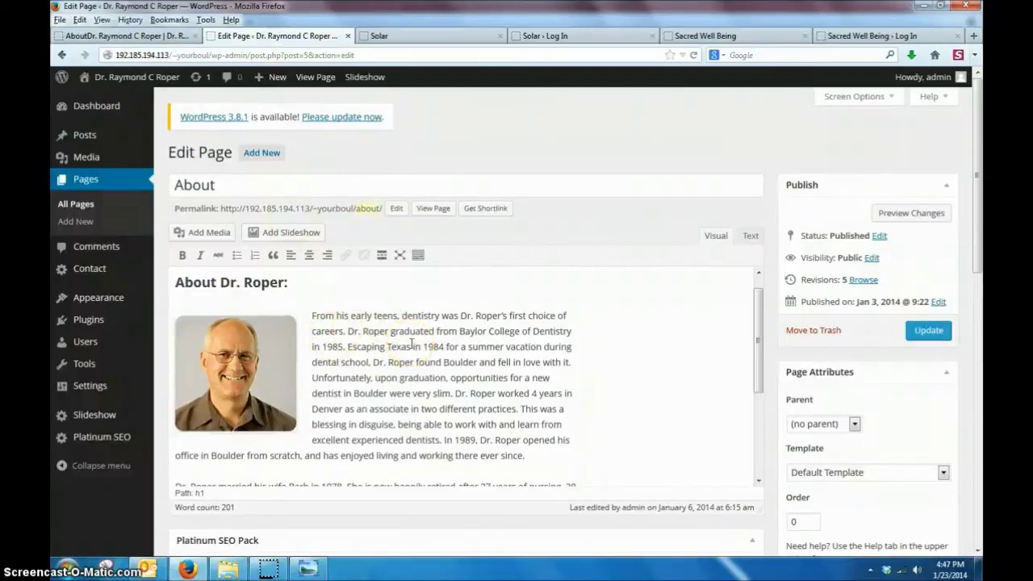
Insert "A fabulous new sentence." at the beginning of the About page's first paragraph.
left_click(312, 315)
type("A fabul")
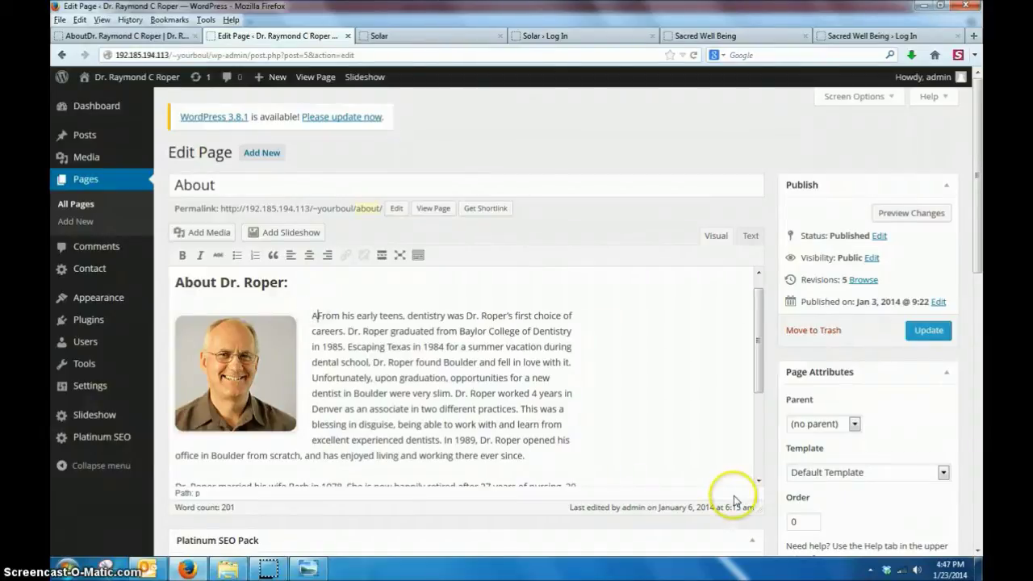
type("ous new se")
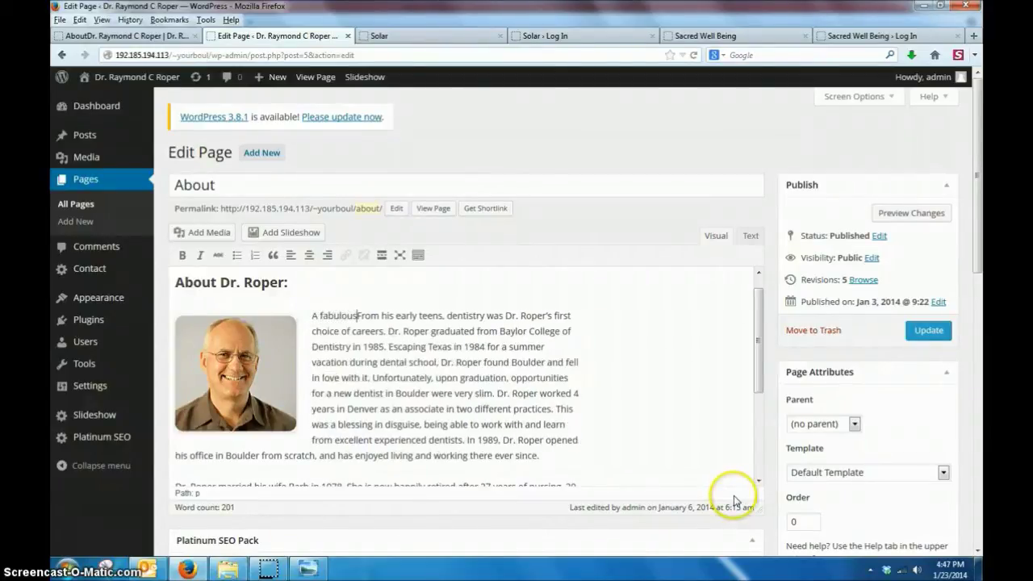
type("ntence.")
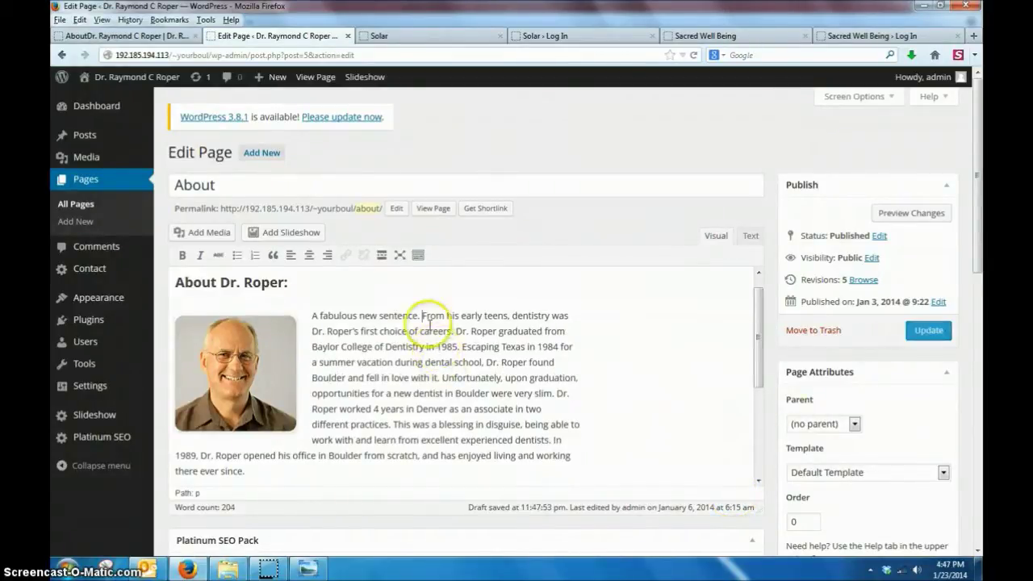
Make the sentence "A fabulous new sentence." bold.
left_click_drag(420, 316, 332, 315)
left_click(183, 256)
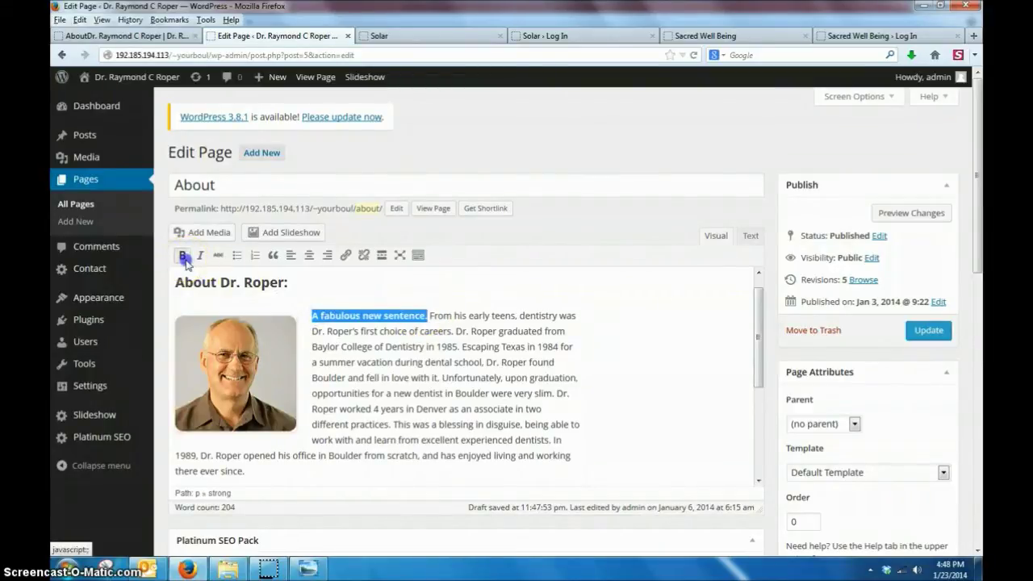
left_click(417, 347)
Try right alignment on the first paragraph and set it back to left alignment.
left_click(200, 255)
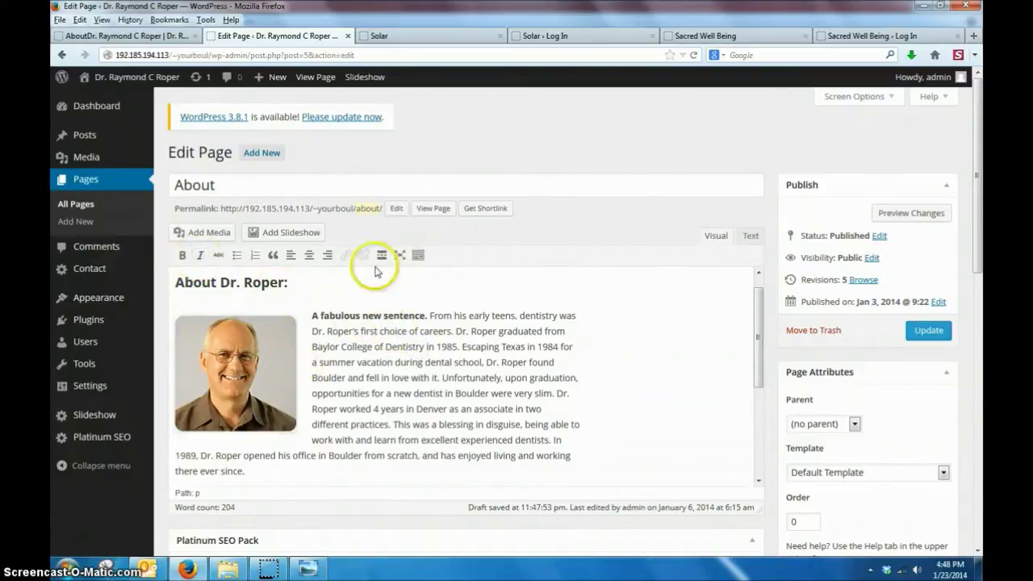
left_click(327, 255)
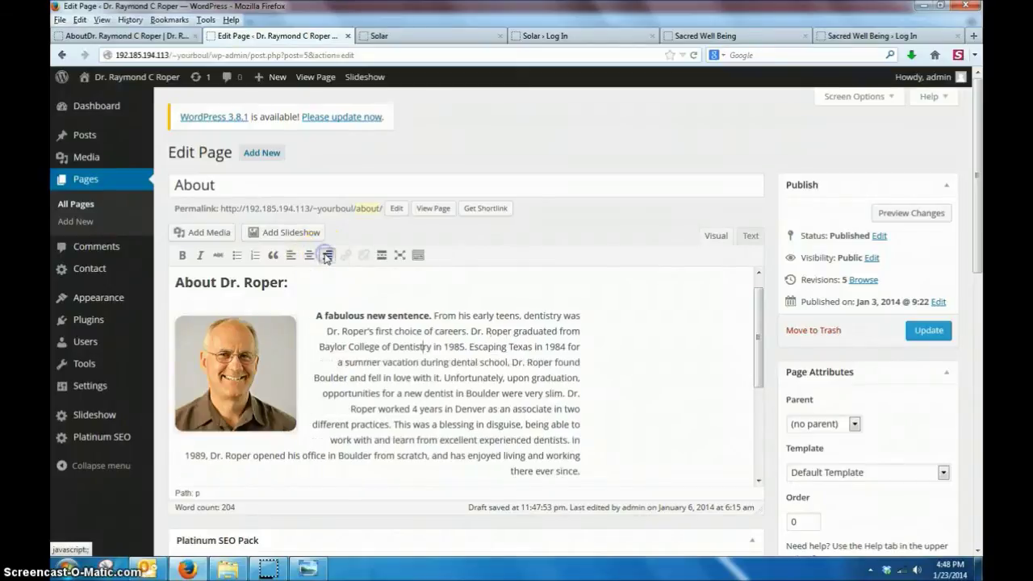
left_click(290, 256)
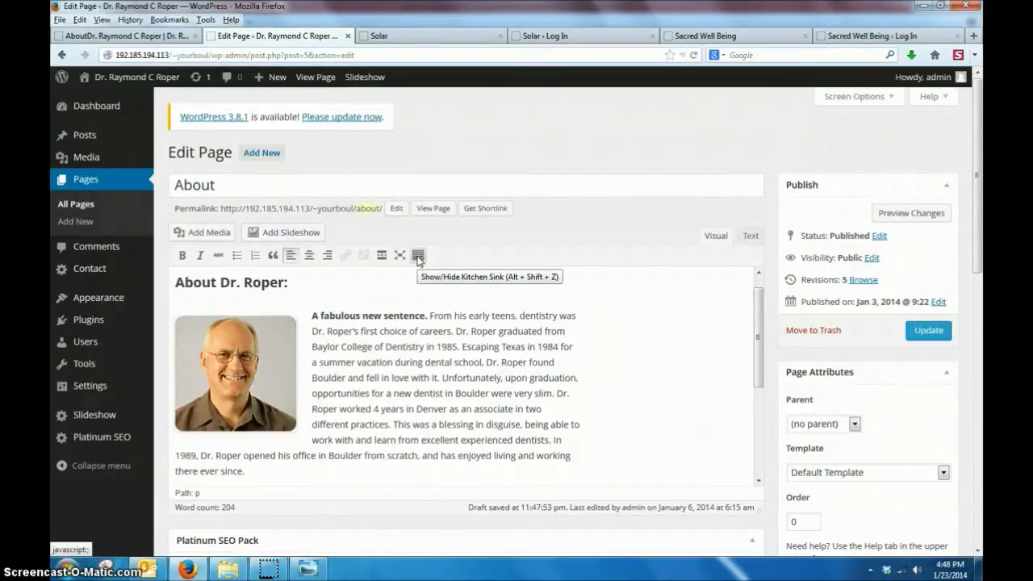
Show the additional formatting tools and give the word "sentence." in the new bold sentence a reddish-orange text color.
left_click(417, 255)
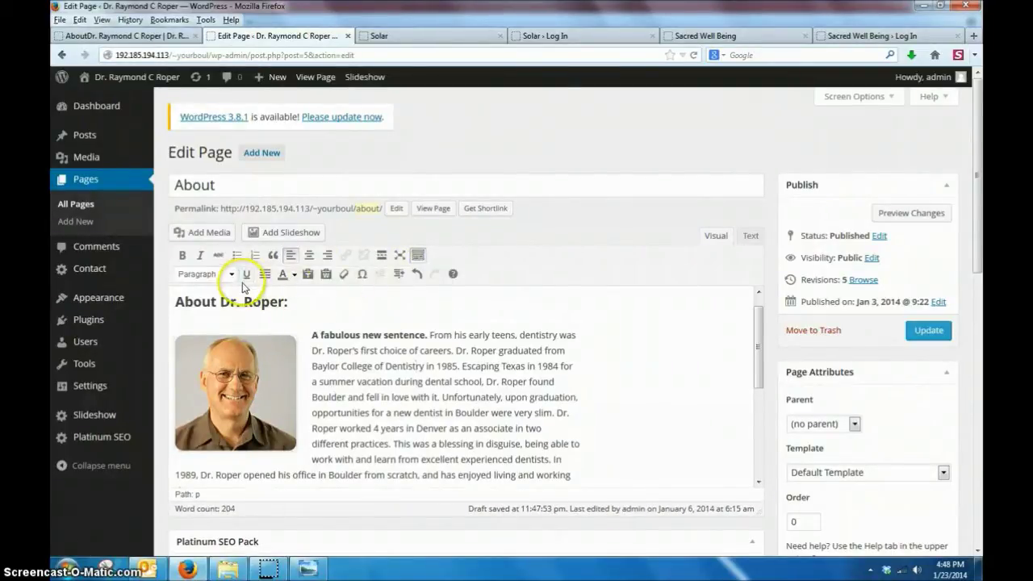
left_click_drag(360, 335, 335, 335)
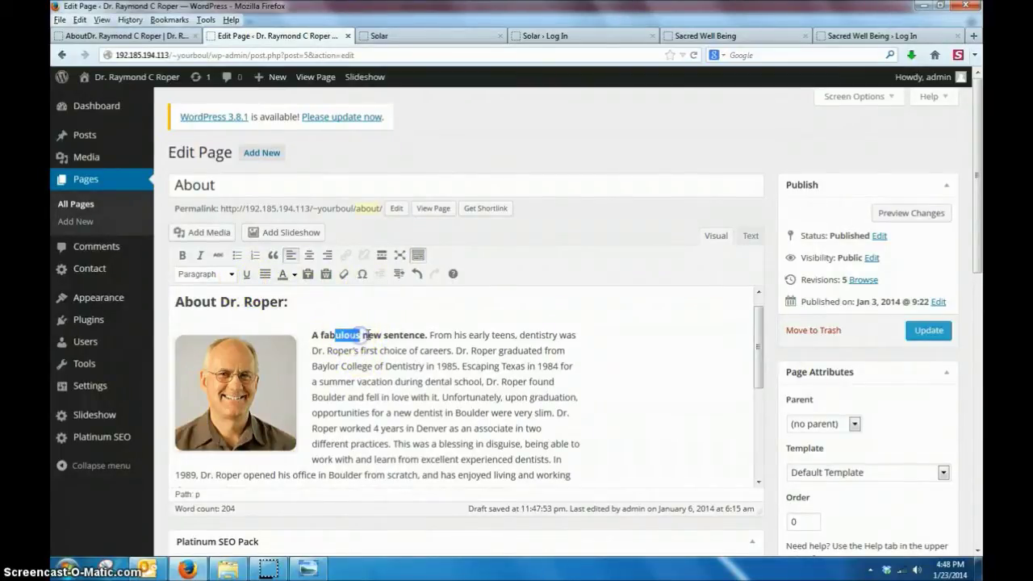
left_click(407, 334)
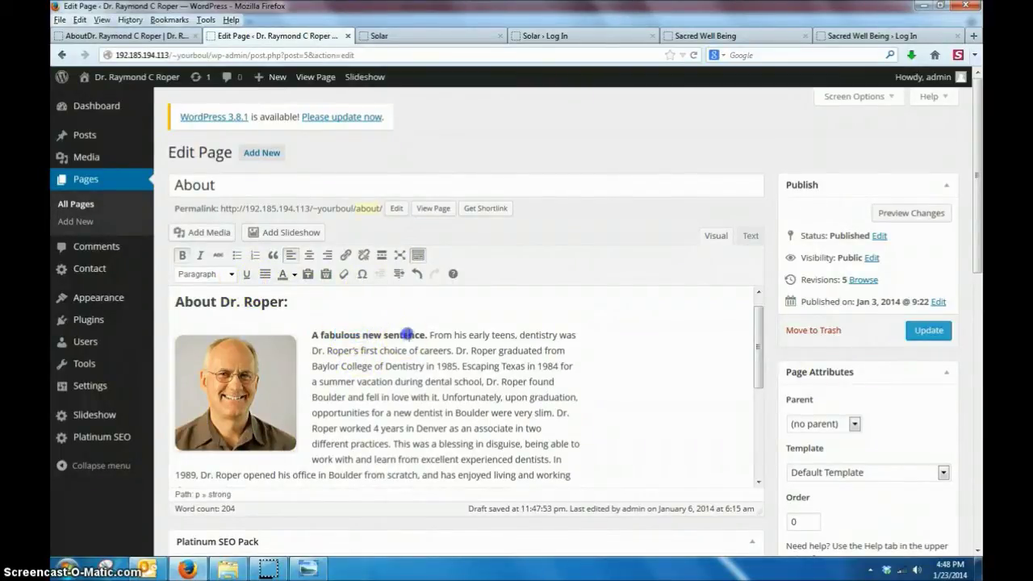
left_click(296, 274)
left_click(292, 291)
left_click(456, 350)
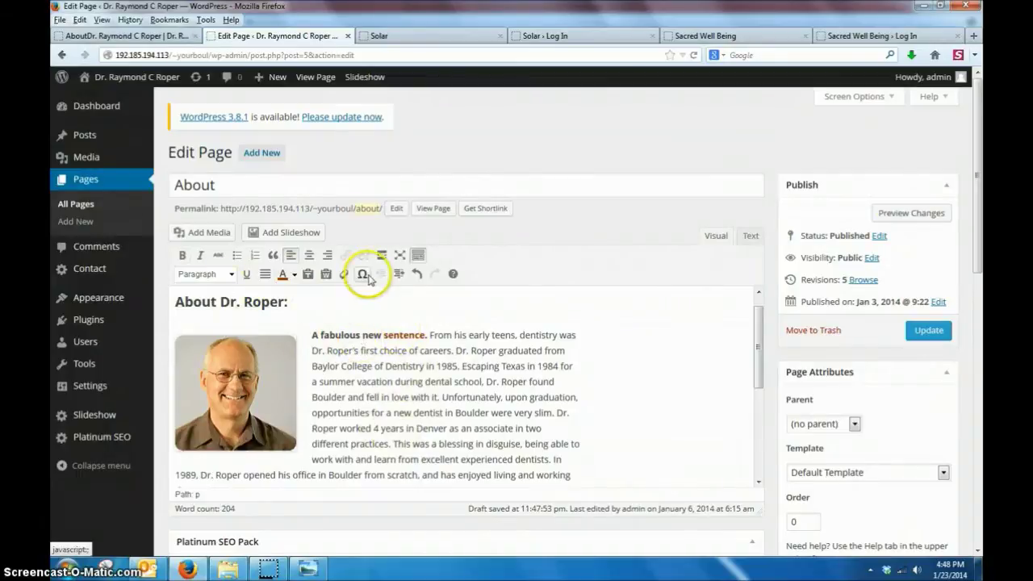
Insert a new line after the first paragraph of the About text and switch to the live About page.
scroll(477, 430, "down", 4)
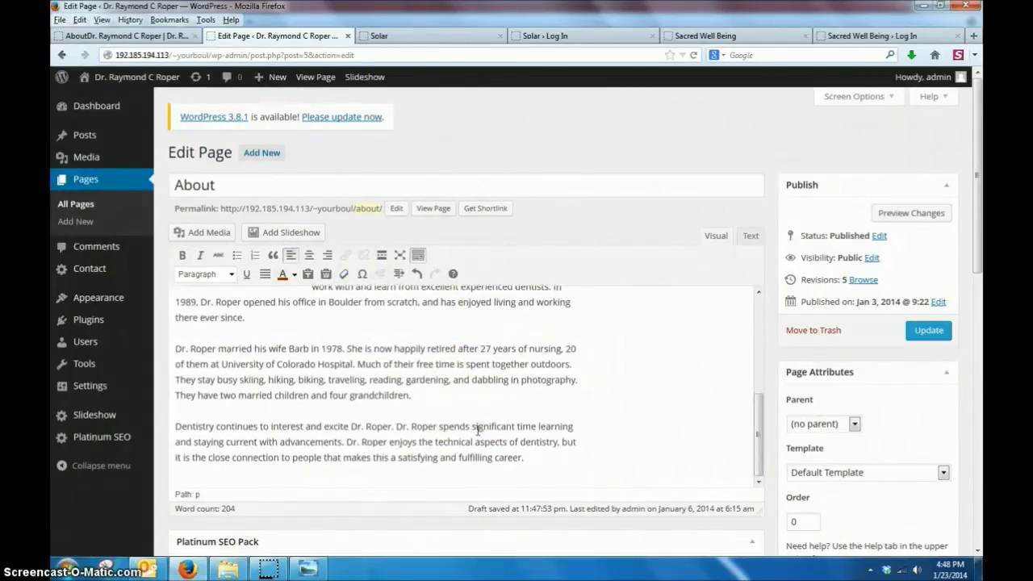
scroll(478, 431, "up", 4)
left_click(284, 476)
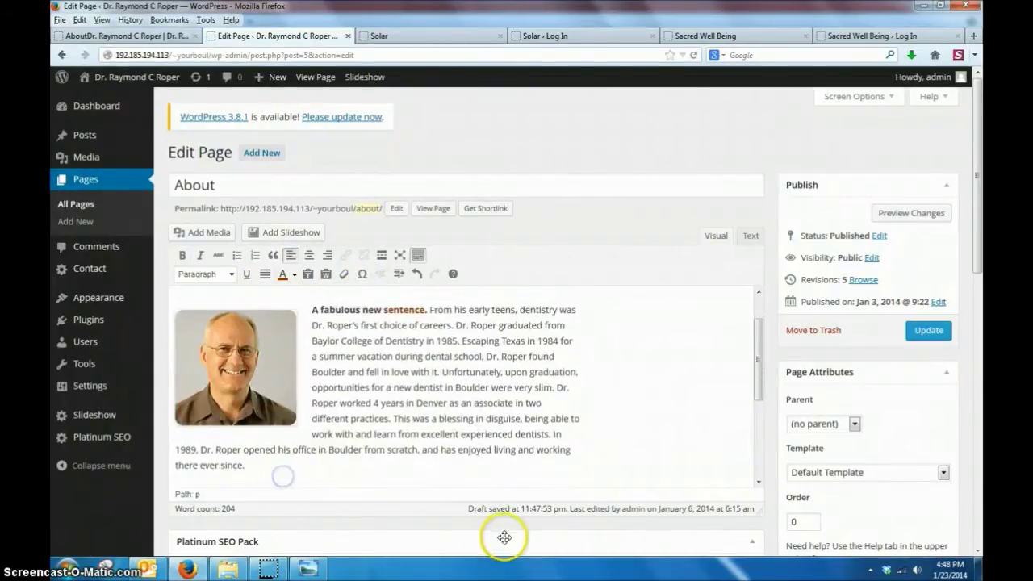
key("Return")
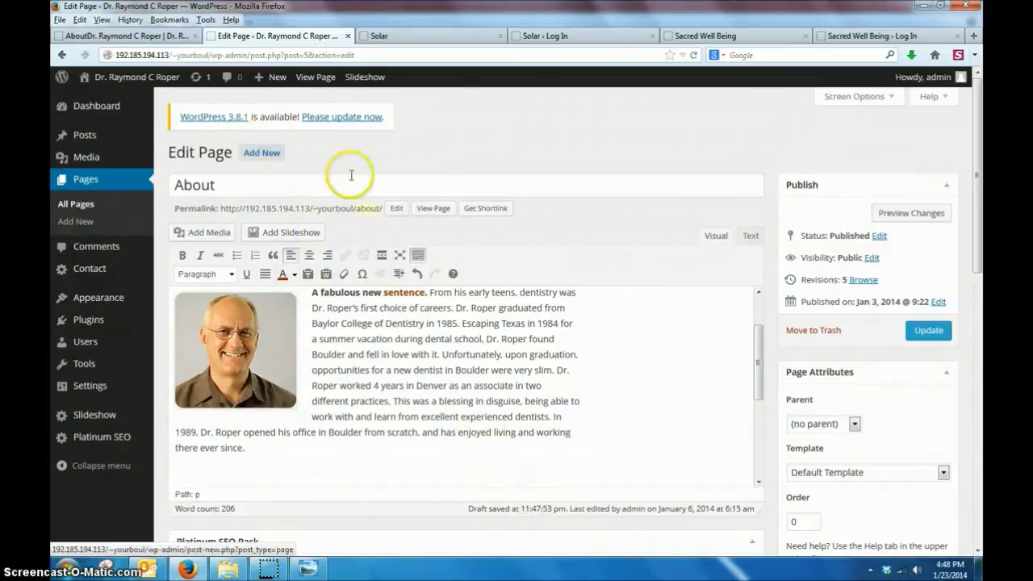
left_click(164, 38)
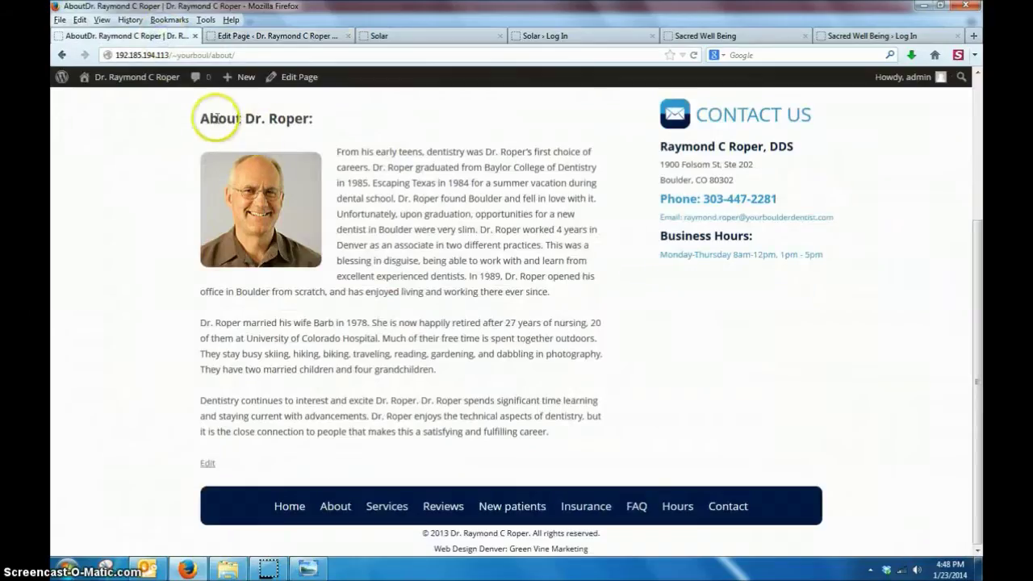
Format the line "Exciting Heading" below the first paragraph of the About text as Heading 1.
left_click_drag(201, 118, 316, 121)
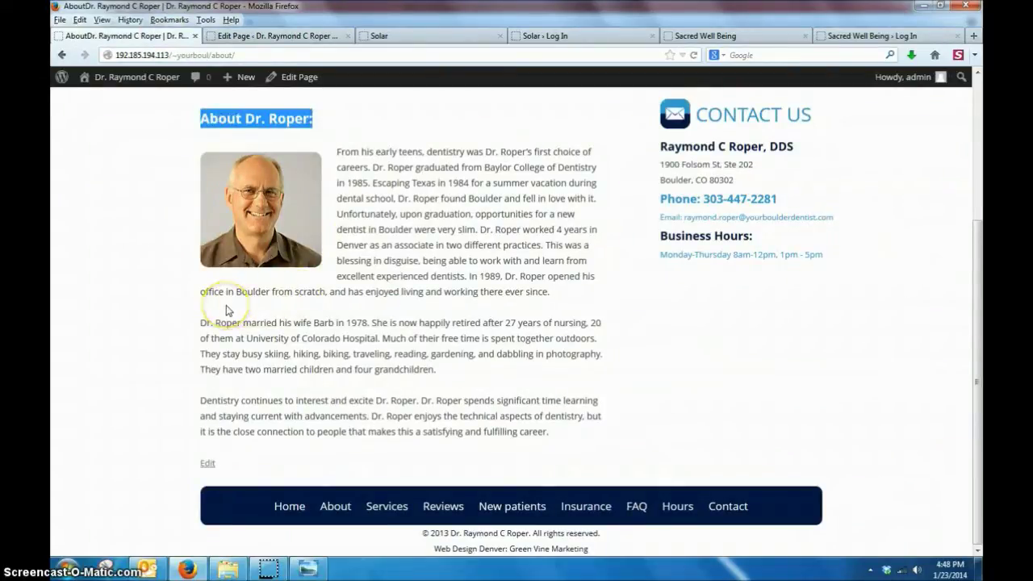
left_click(250, 35)
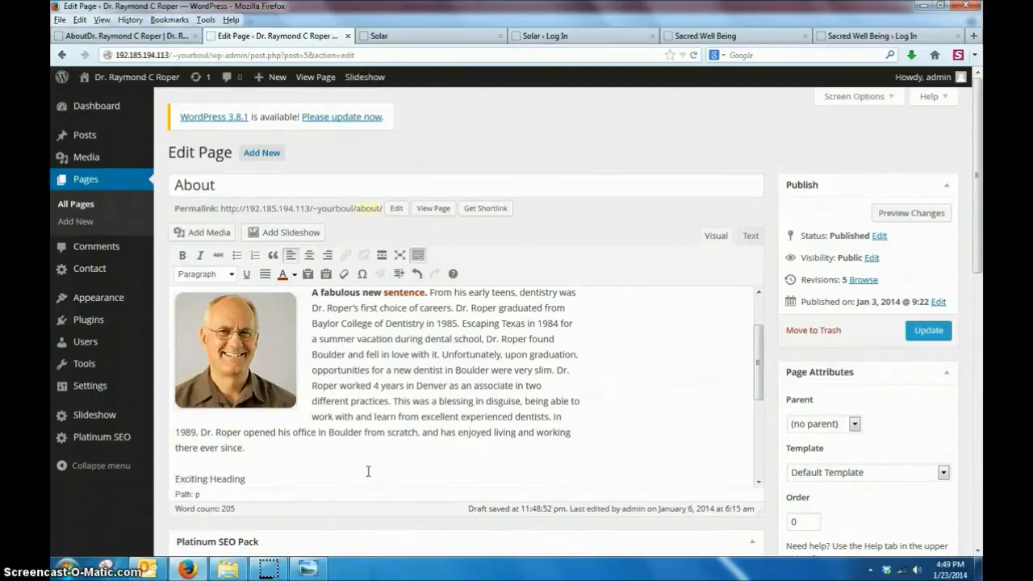
left_click_drag(246, 479, 133, 476)
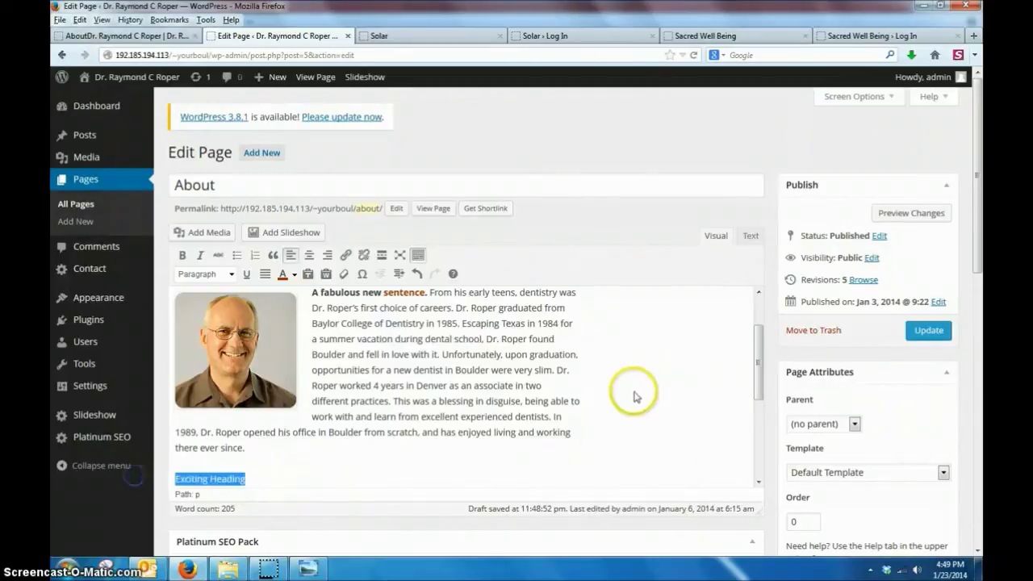
scroll(484, 403, "down", 2)
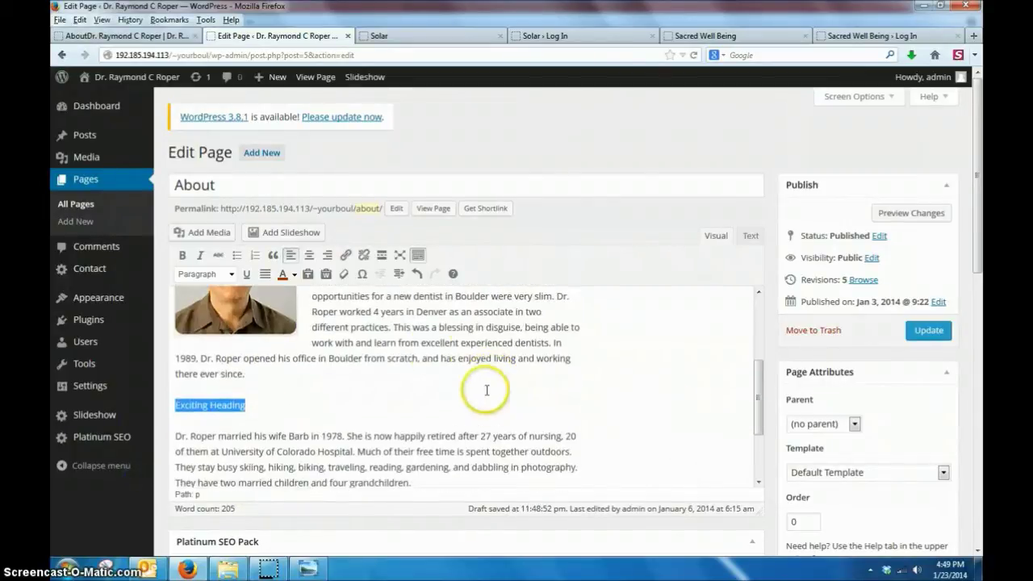
left_click(235, 274)
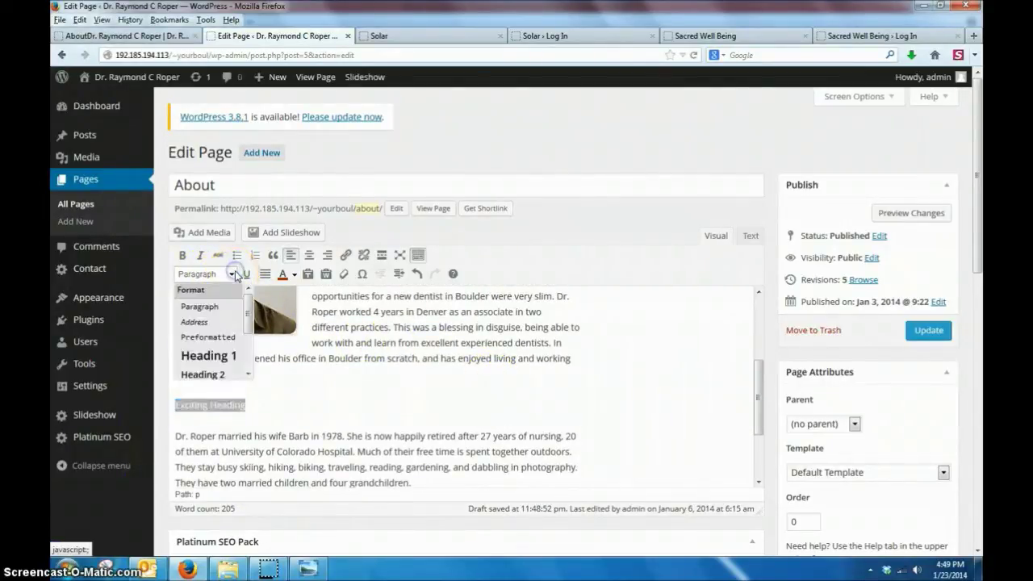
left_click(220, 356)
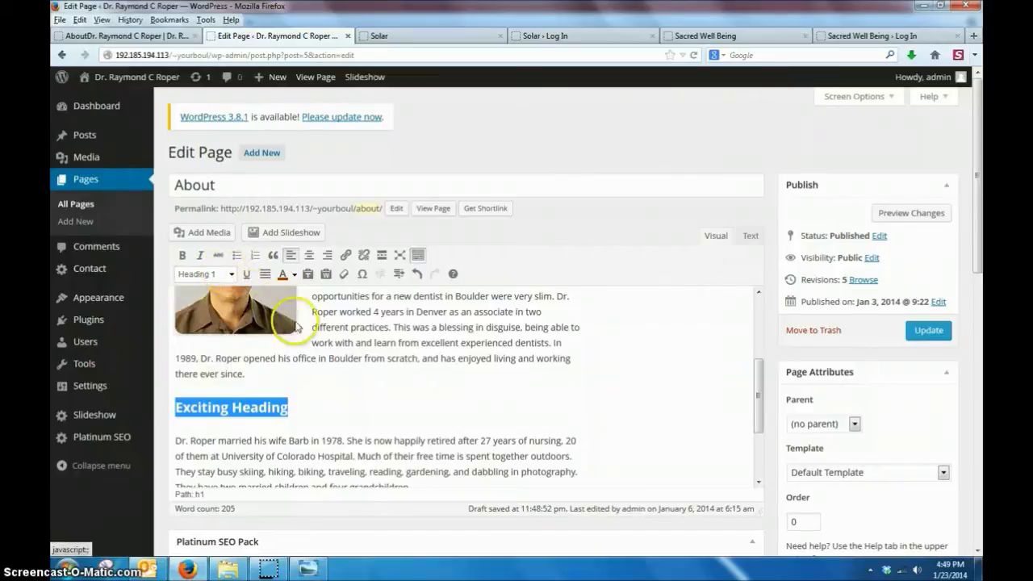
Review the edited About text in the editor and update the page.
left_click(430, 343)
scroll(423, 417, "up", 3)
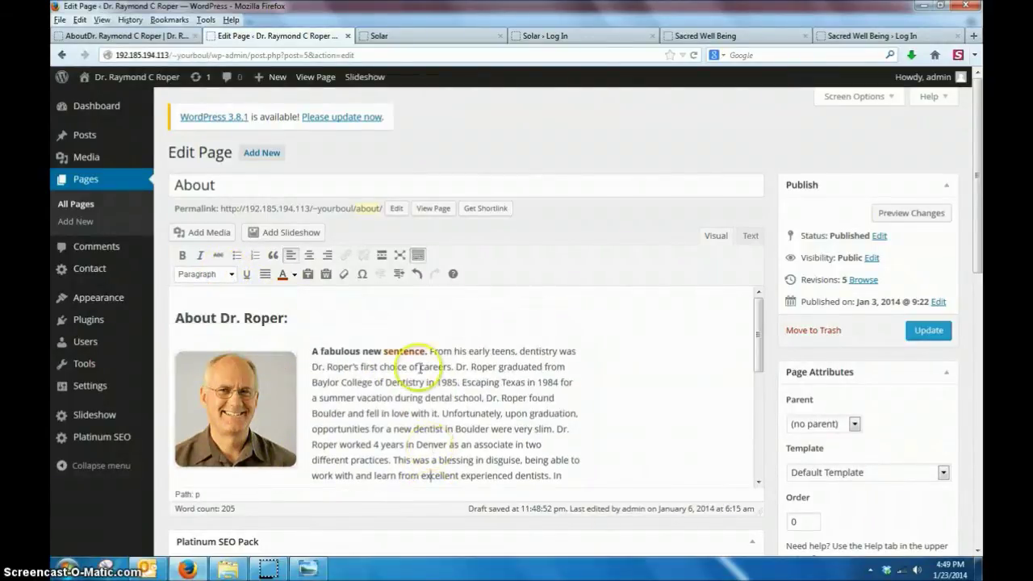
scroll(485, 415, "down", 5)
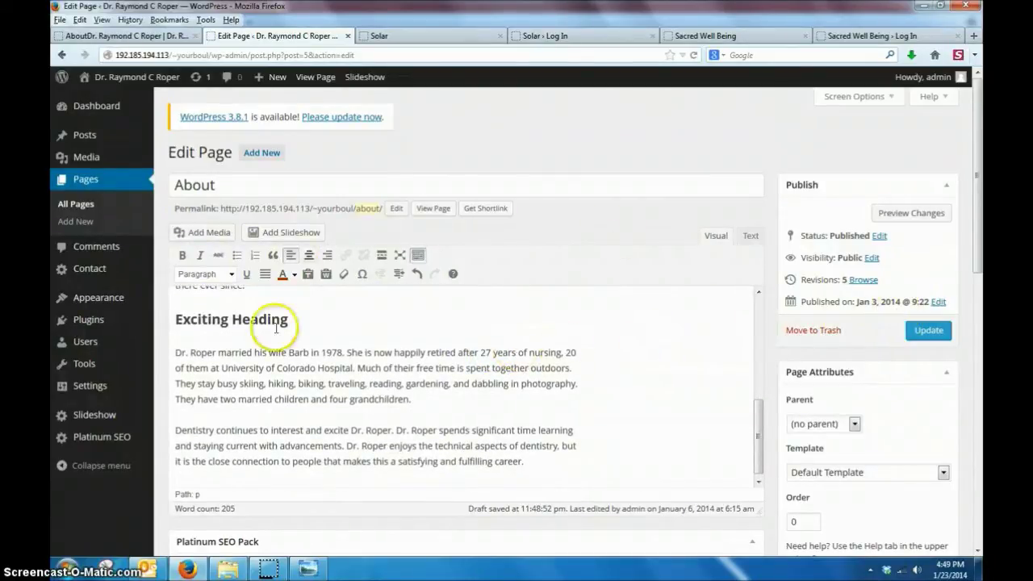
left_click(932, 336)
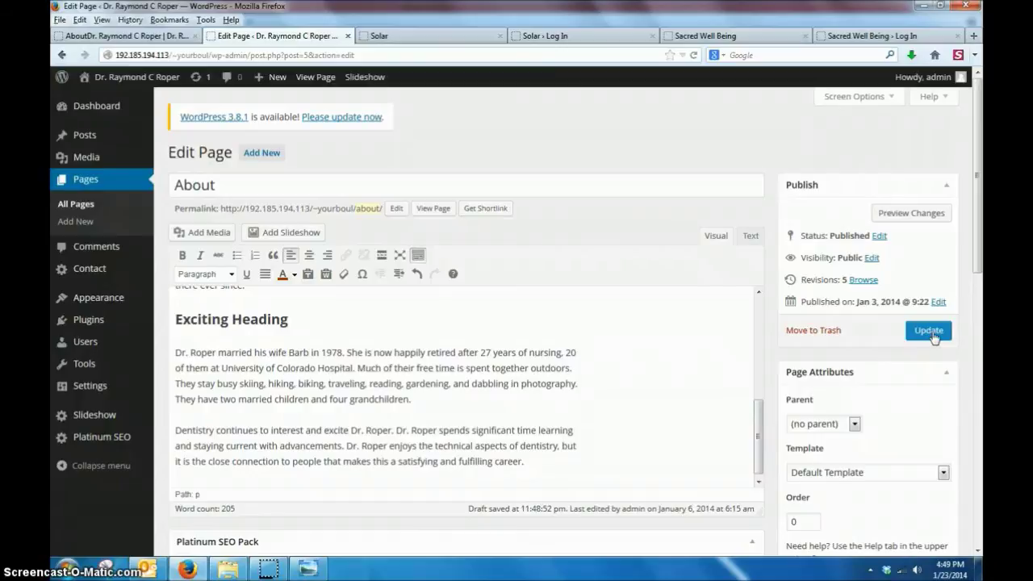
left_click(932, 332)
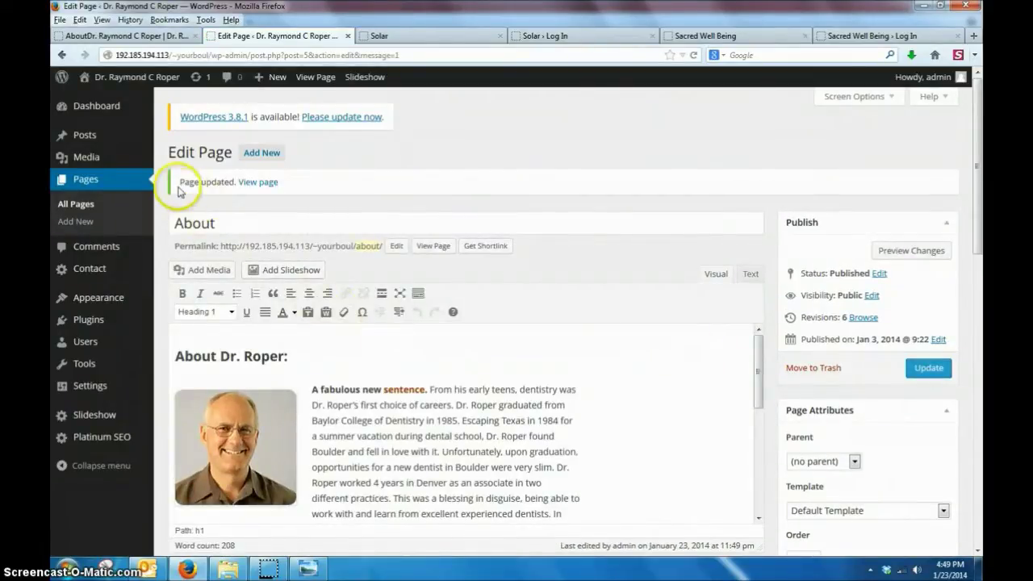
Reload the live About page and examine the new bold sentence, its colored word and the new heading.
left_click(151, 39)
scroll(450, 295, "up", 5)
left_click(473, 378)
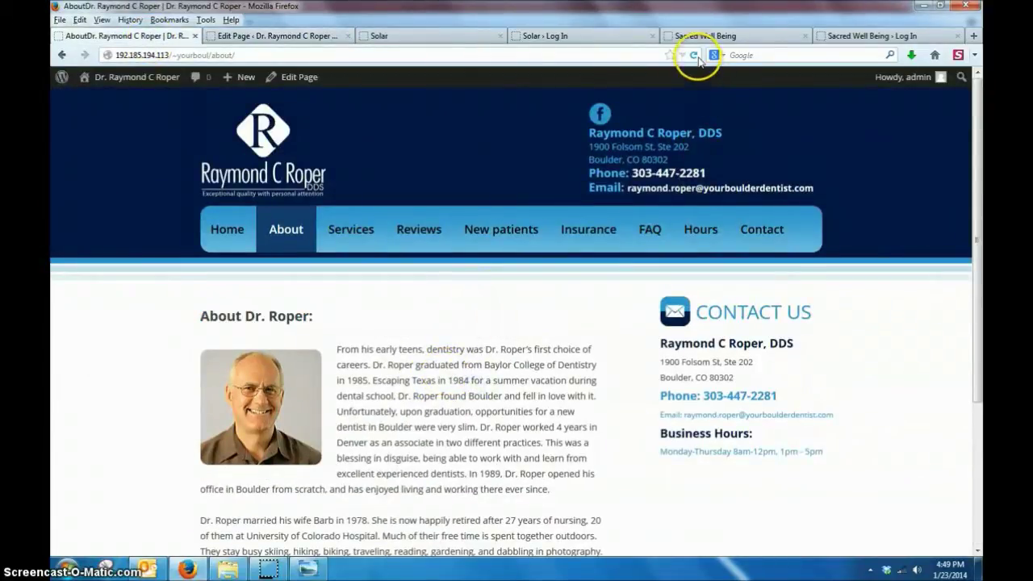
left_click(281, 234)
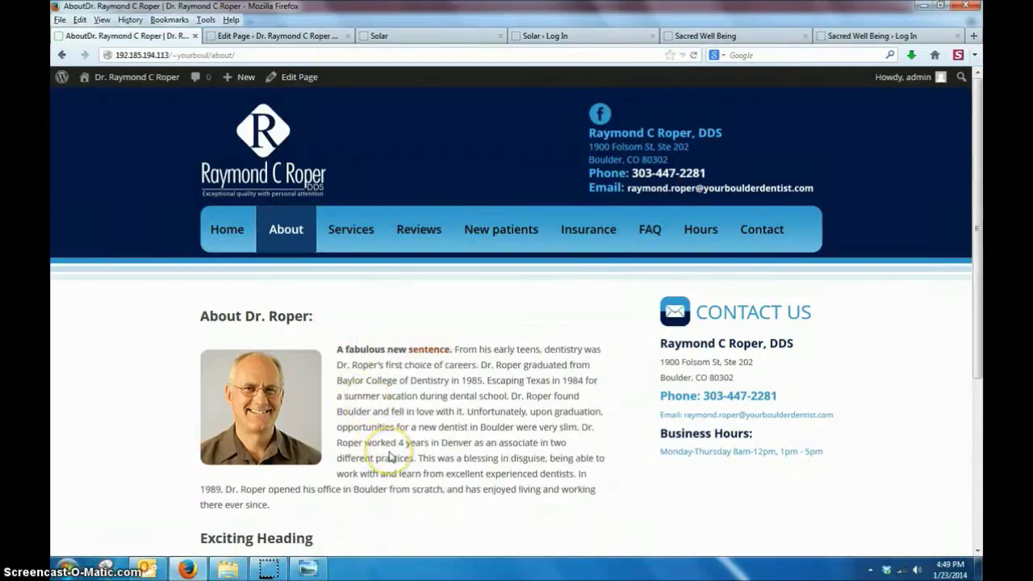
scroll(391, 457, "down", 2)
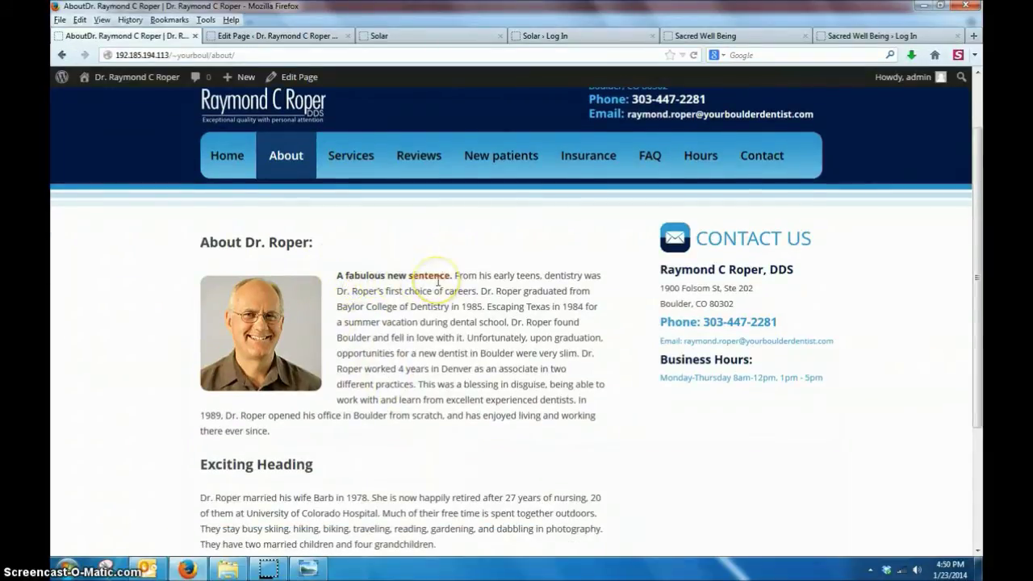
left_click(222, 465)
left_click_drag(223, 465, 202, 464)
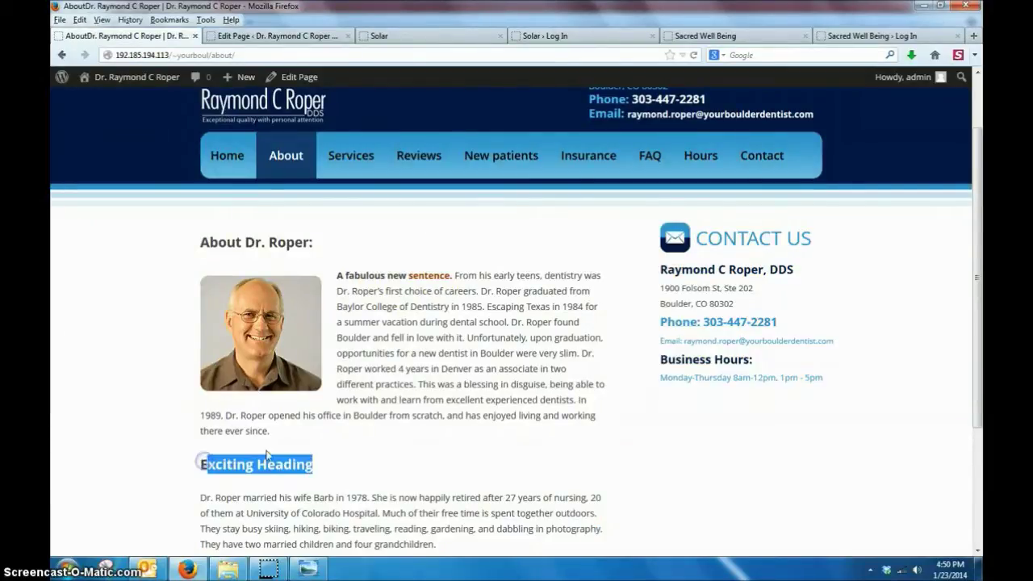
left_click(353, 431)
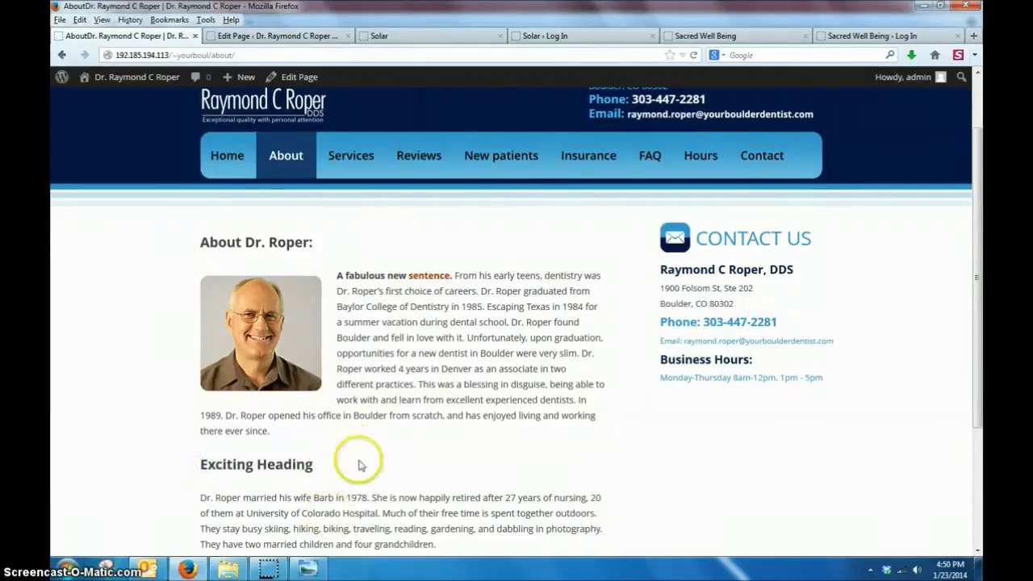
In the page editor, delete the sentence "A fabulous new sentence." and the "Exciting Heading" line with its empty line.
left_click(250, 36)
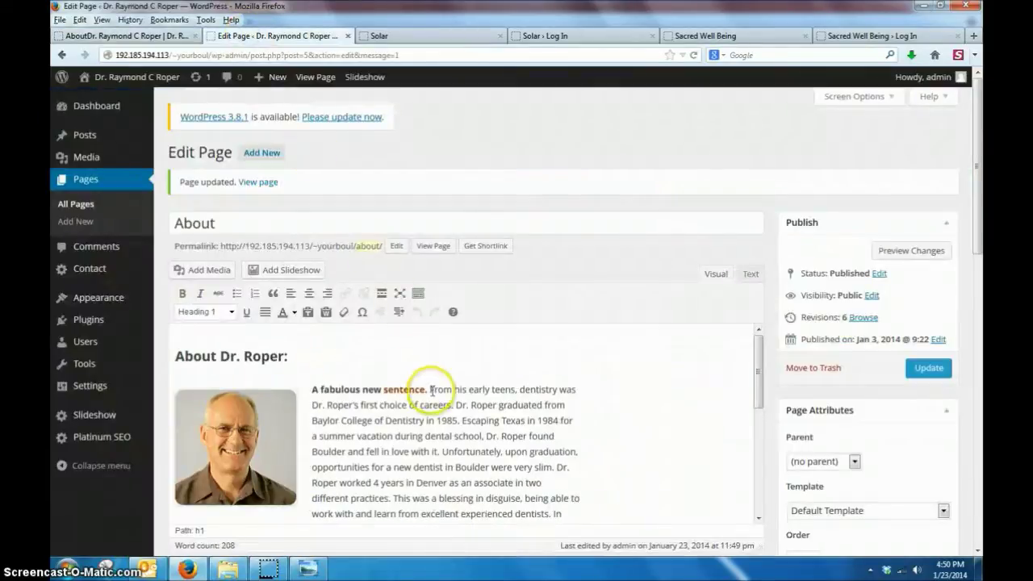
left_click_drag(426, 389, 385, 389)
left_click_drag(302, 389, 304, 389)
key("Delete")
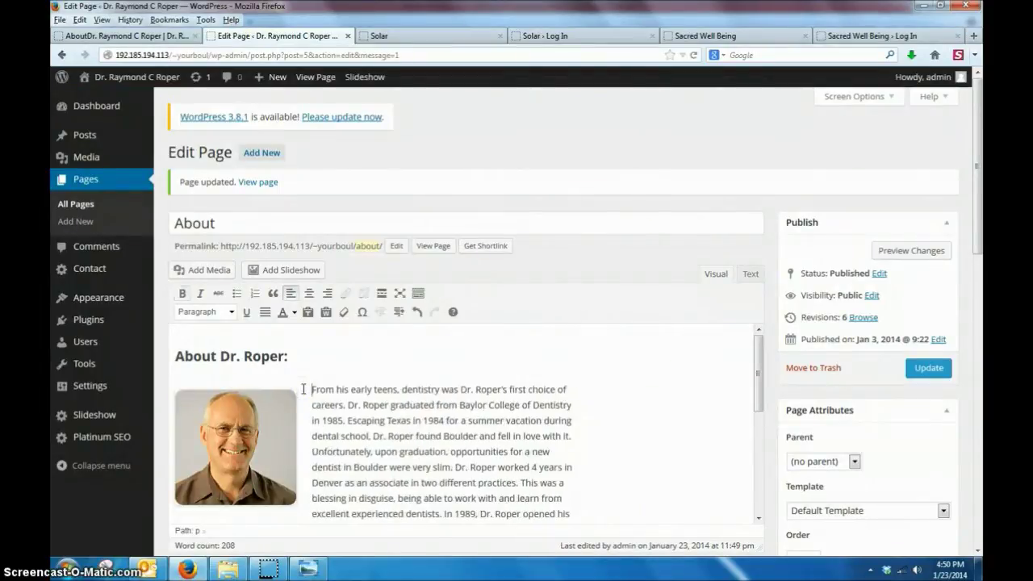
scroll(461, 422, "down", 3)
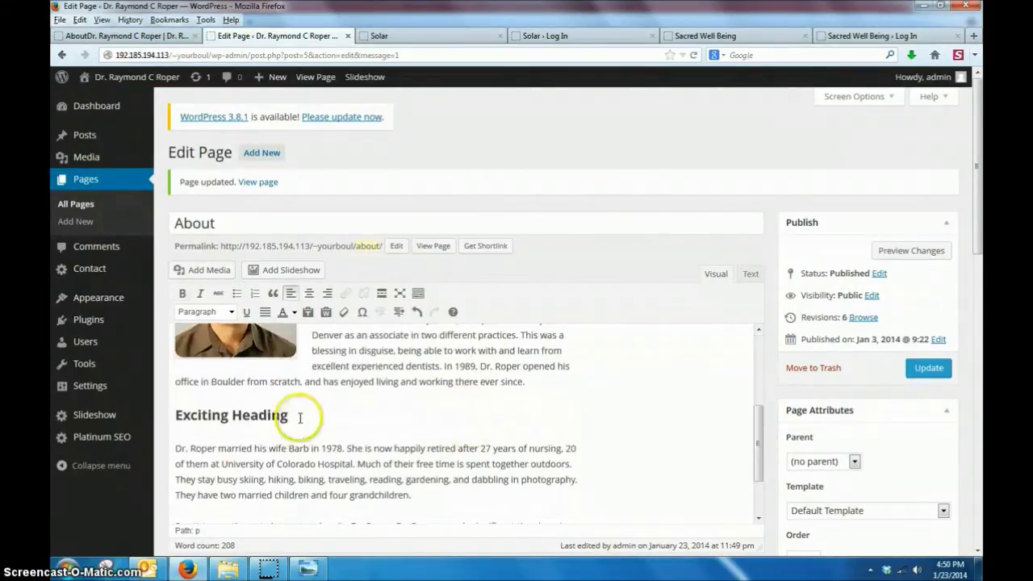
left_click_drag(292, 418, 182, 420)
key("Delete")
key("Delete")
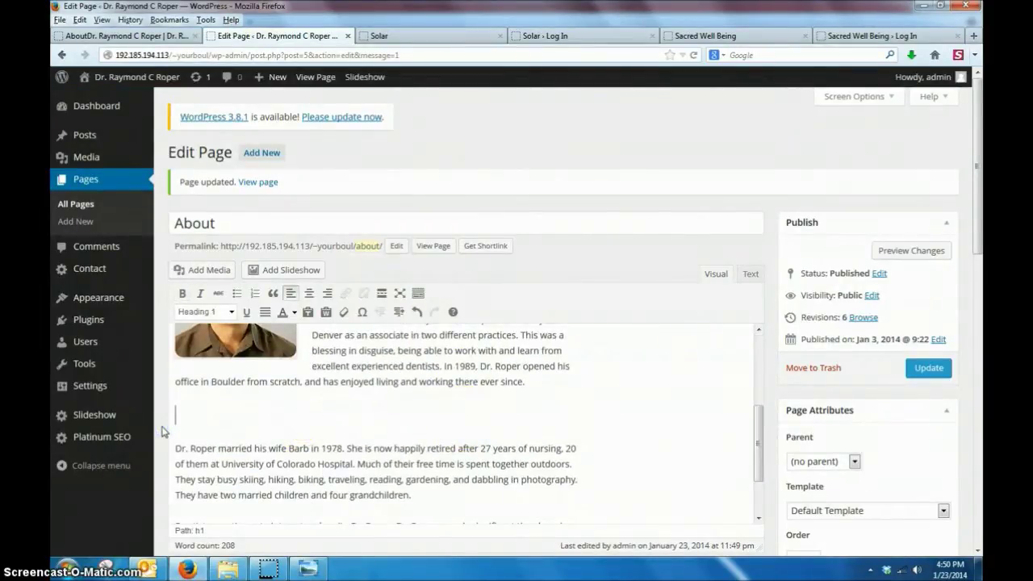
Update the About page and reload its live version to check the text.
left_click(929, 370)
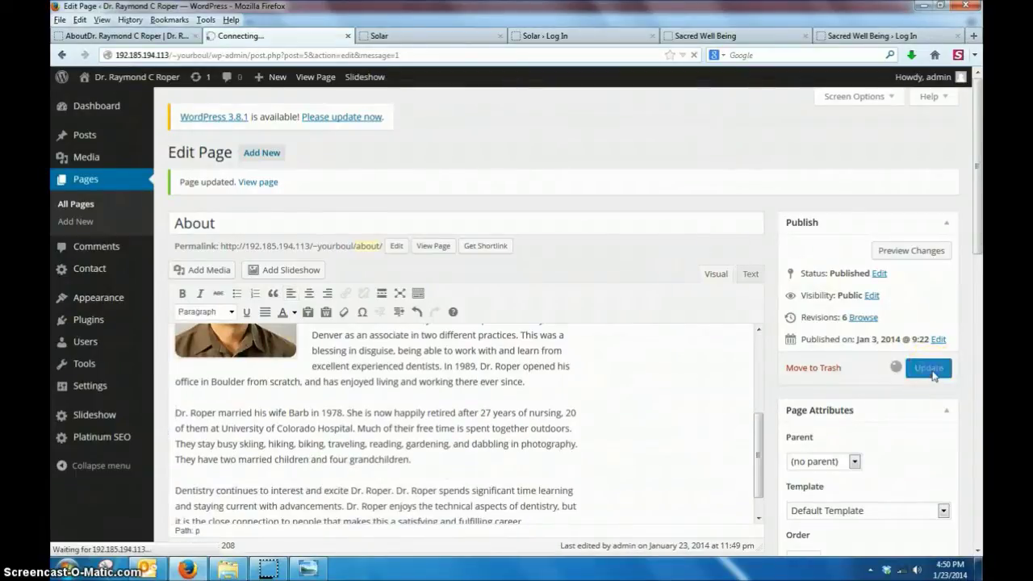
left_click(152, 36)
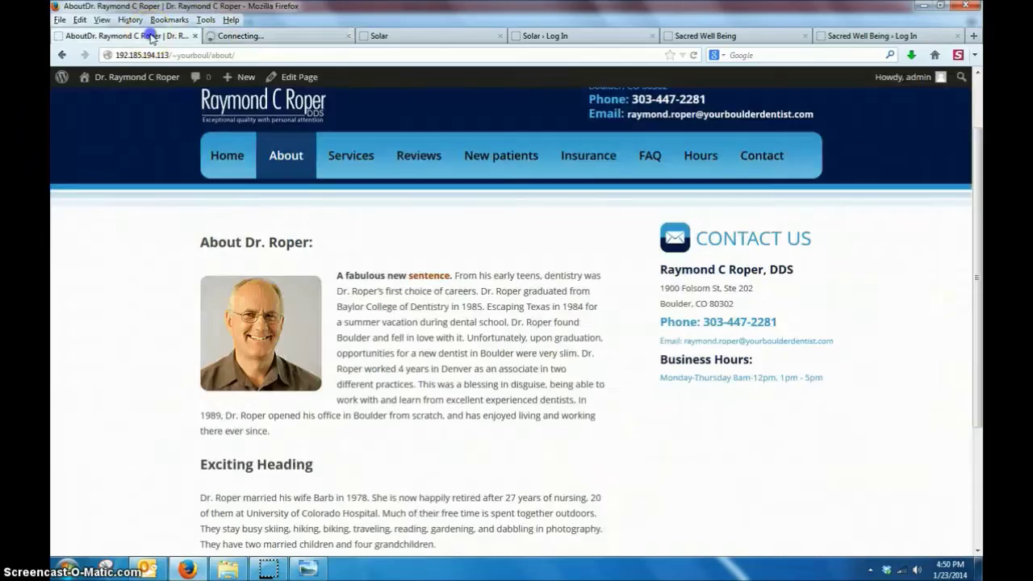
left_click(695, 56)
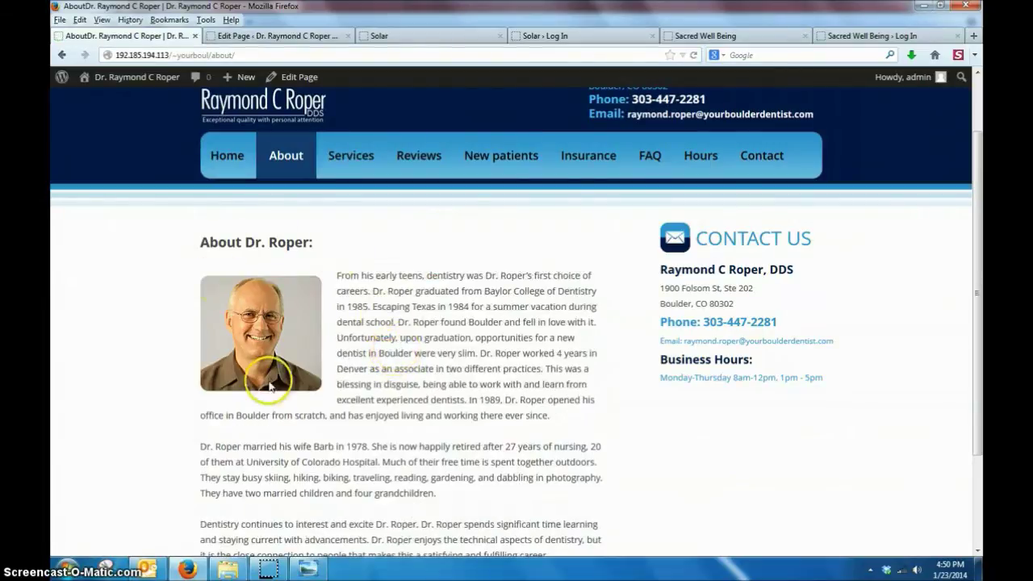
Return to the page editor, place the cursor at the start of the second paragraph and start adding media there.
left_click(297, 36)
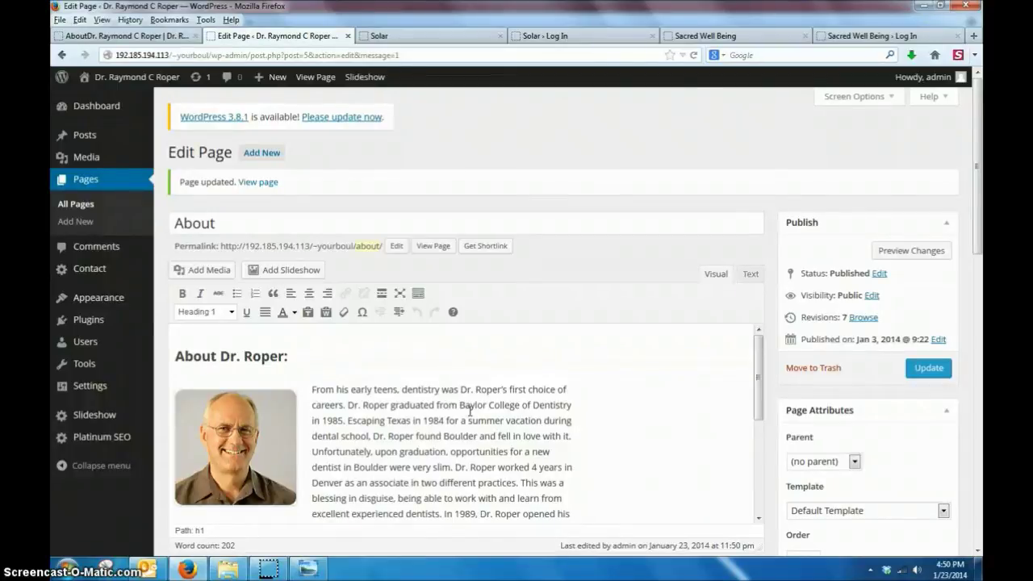
scroll(469, 411, "down", 4)
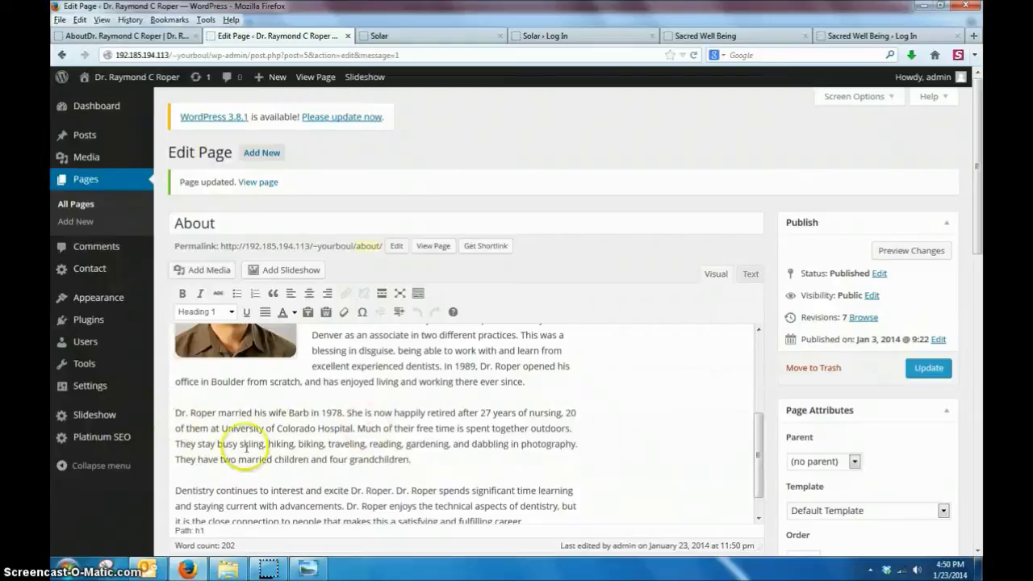
scroll(323, 460, "up", 4)
scroll(339, 472, "down", 4)
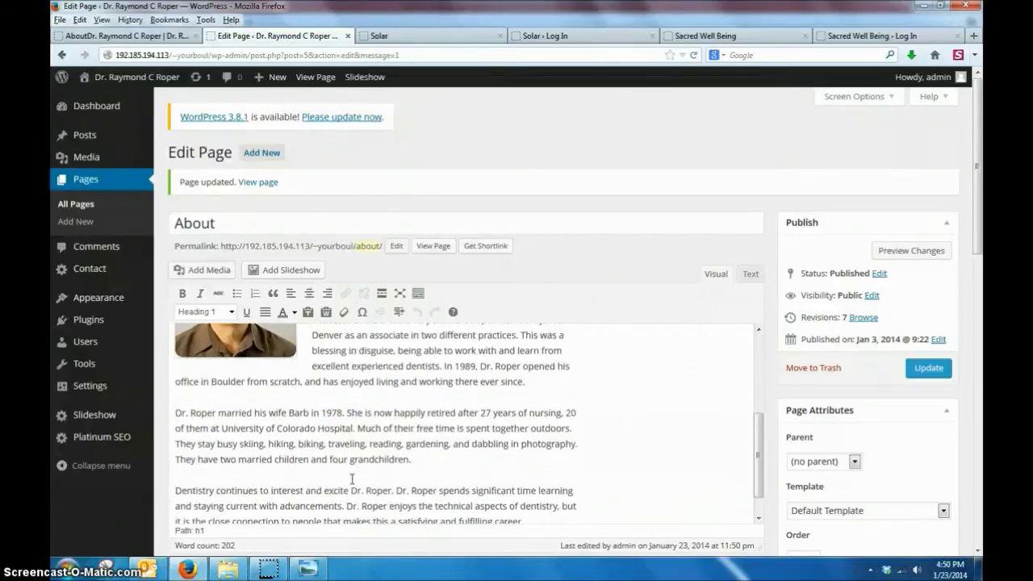
left_click(177, 413)
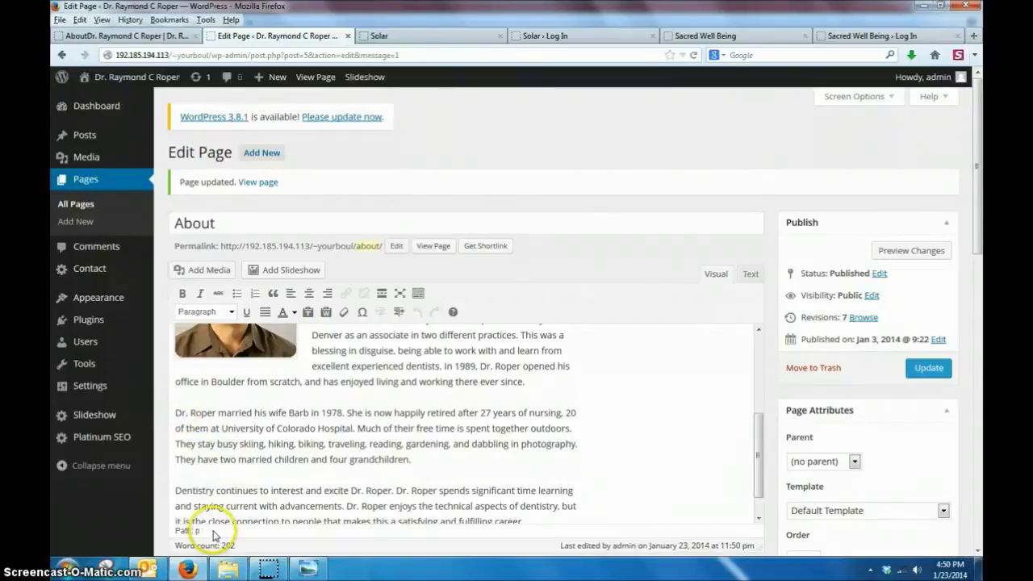
left_click(211, 270)
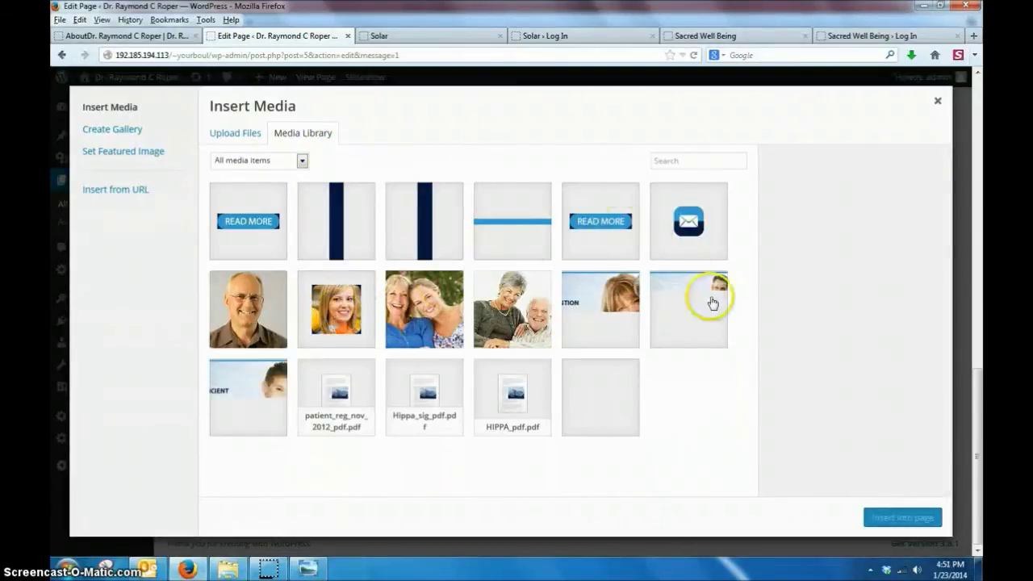
Upload the image biking-photo from the Demo folder to the media library.
left_click(237, 132)
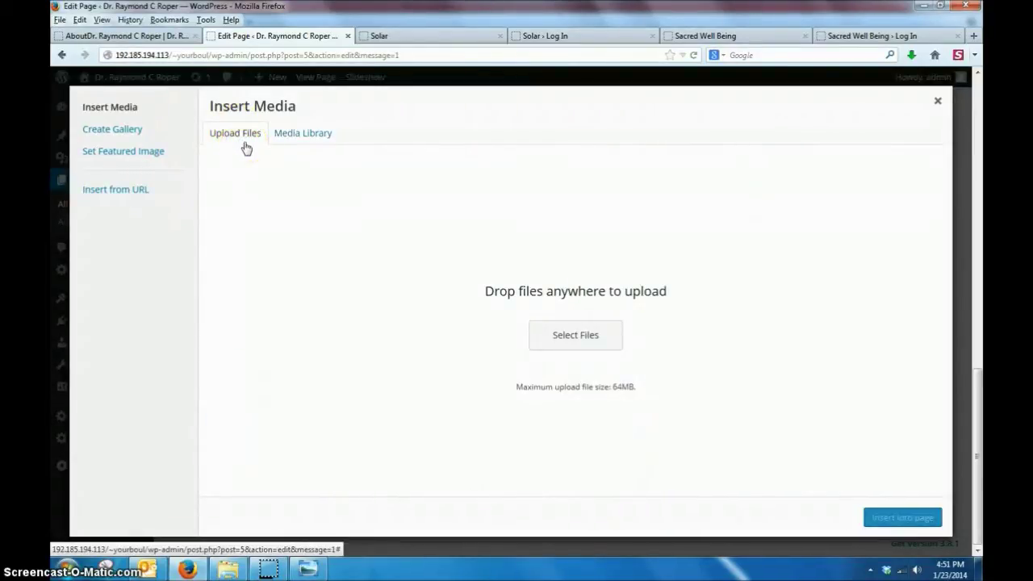
left_click(578, 343)
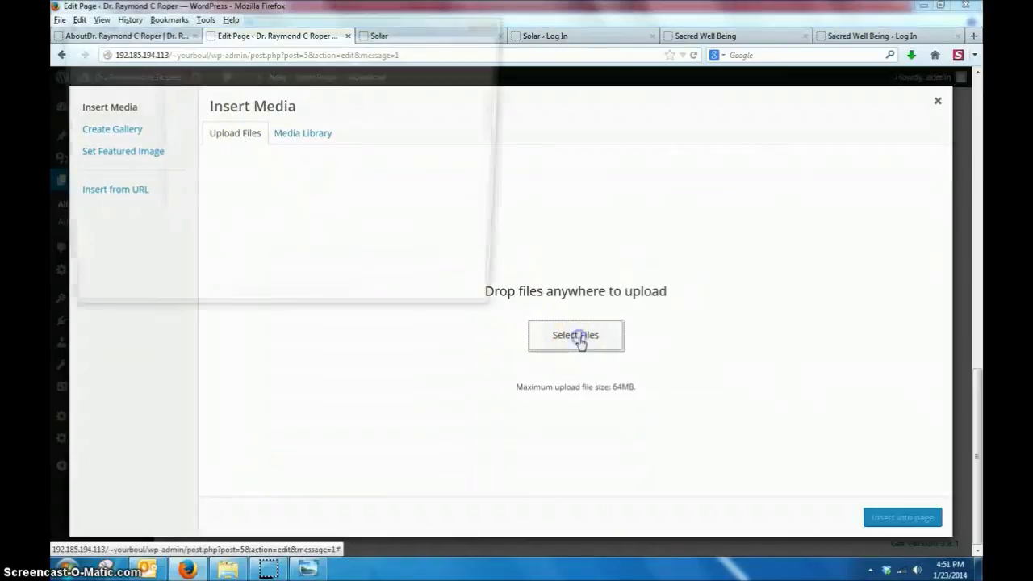
left_click_drag(502, 112, 504, 140)
double_click(385, 169)
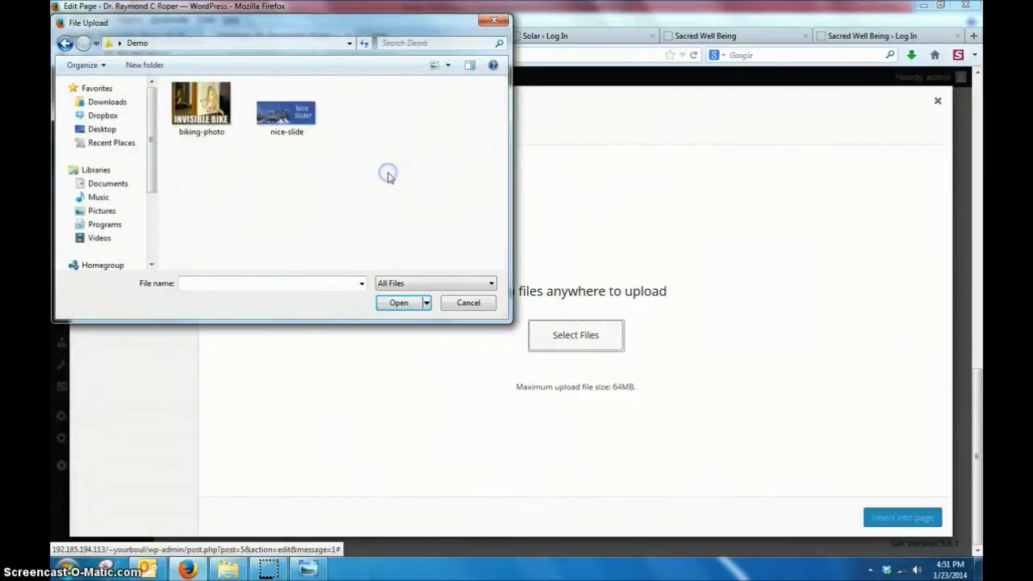
left_click(201, 105)
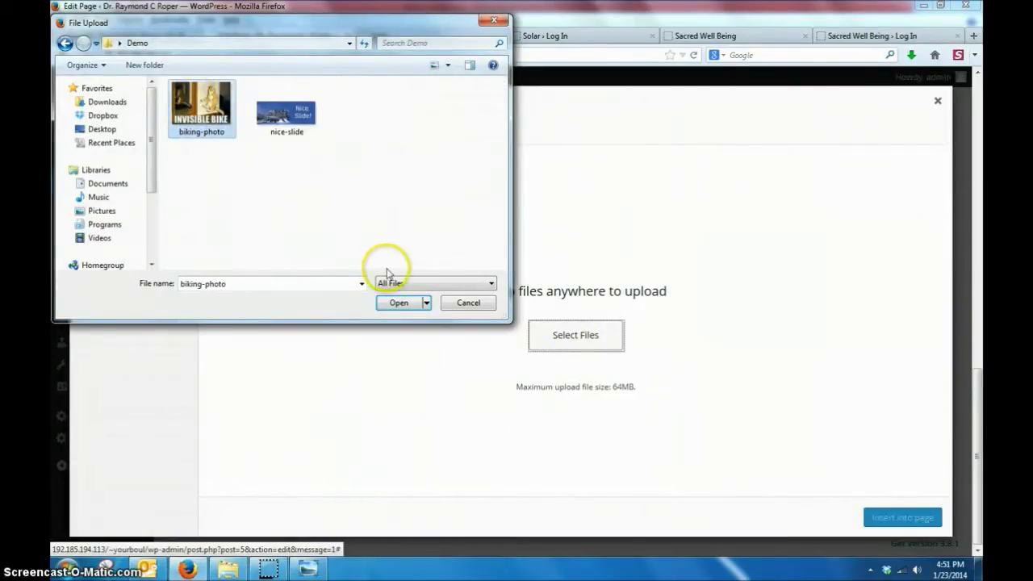
left_click(397, 303)
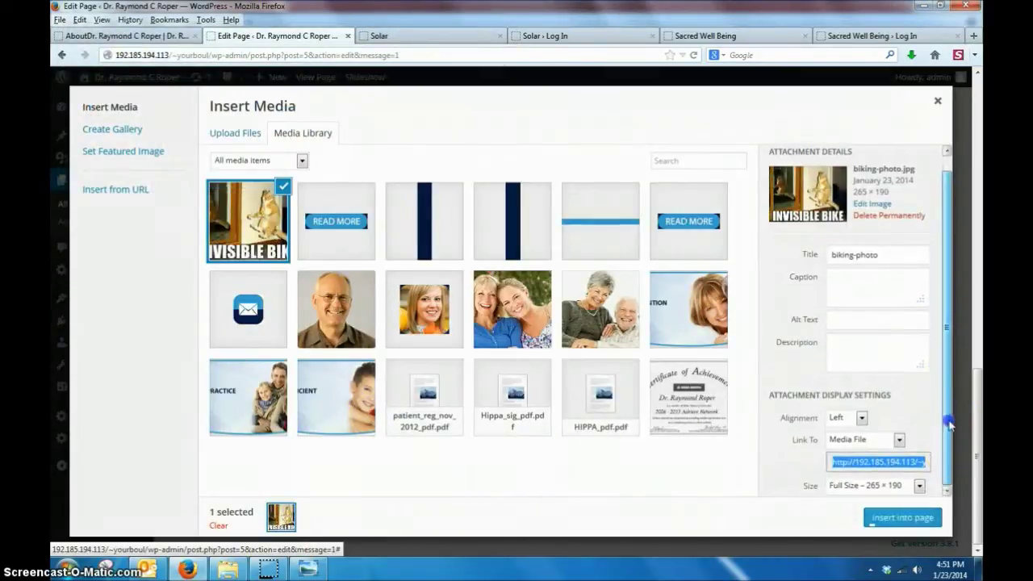
Set the link target of the uploaded biking-photo image to None in its attachment display settings.
left_click(904, 518)
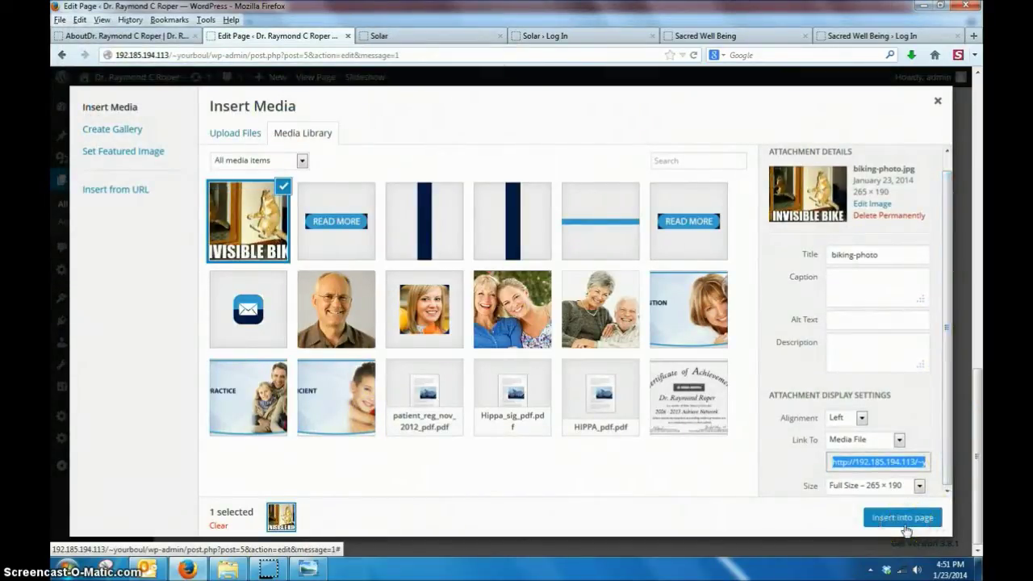
left_click(853, 458)
left_click(859, 466)
left_click(898, 439)
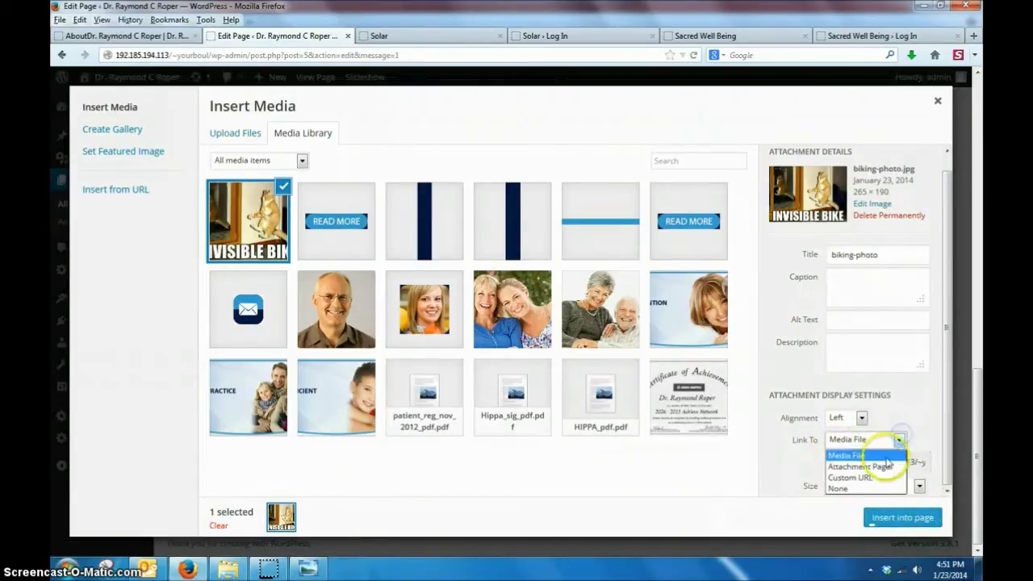
left_click(840, 489)
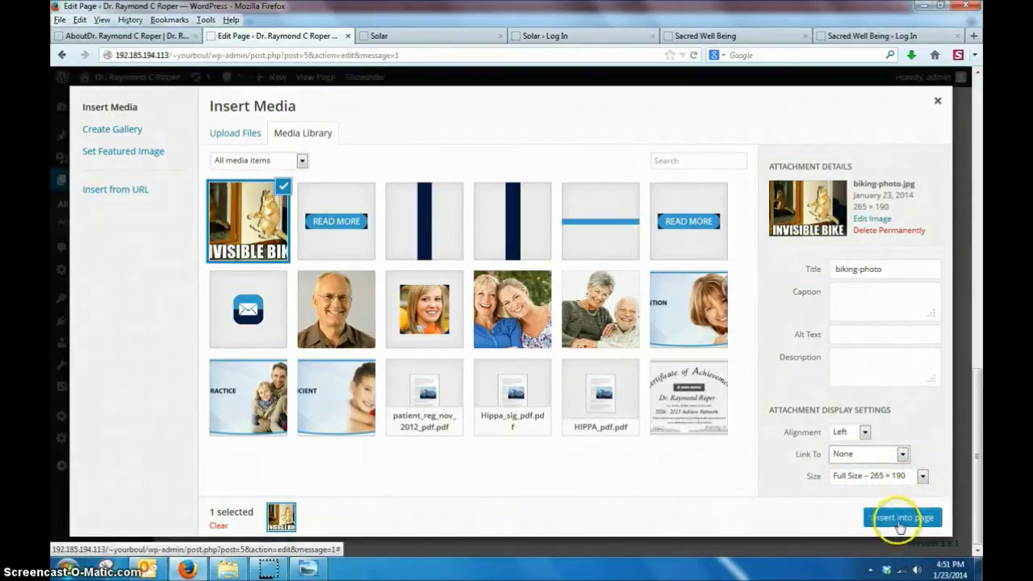
Keep the biking-photo's alignment set to Left and insert the image into the page.
left_click(864, 434)
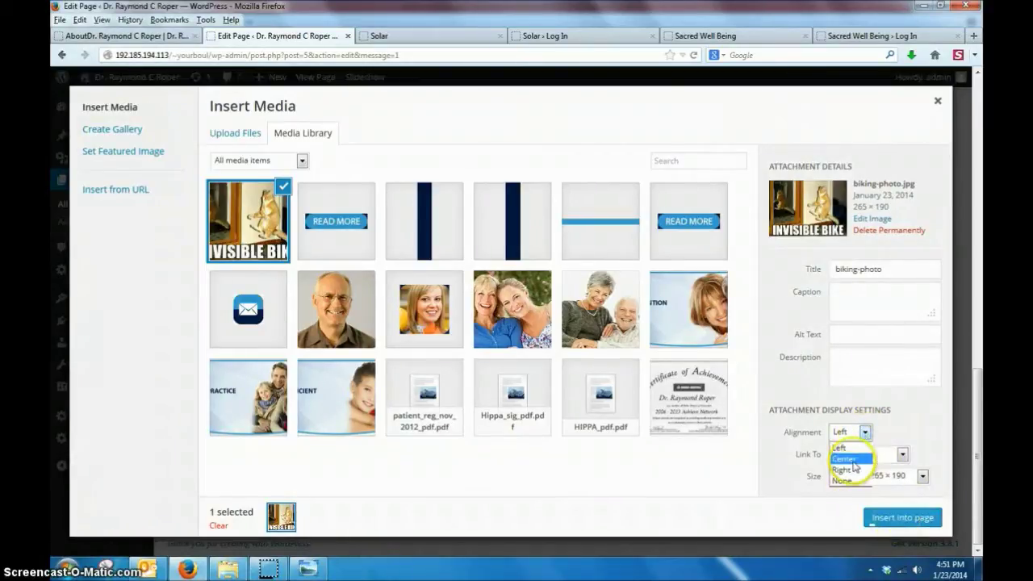
left_click(840, 447)
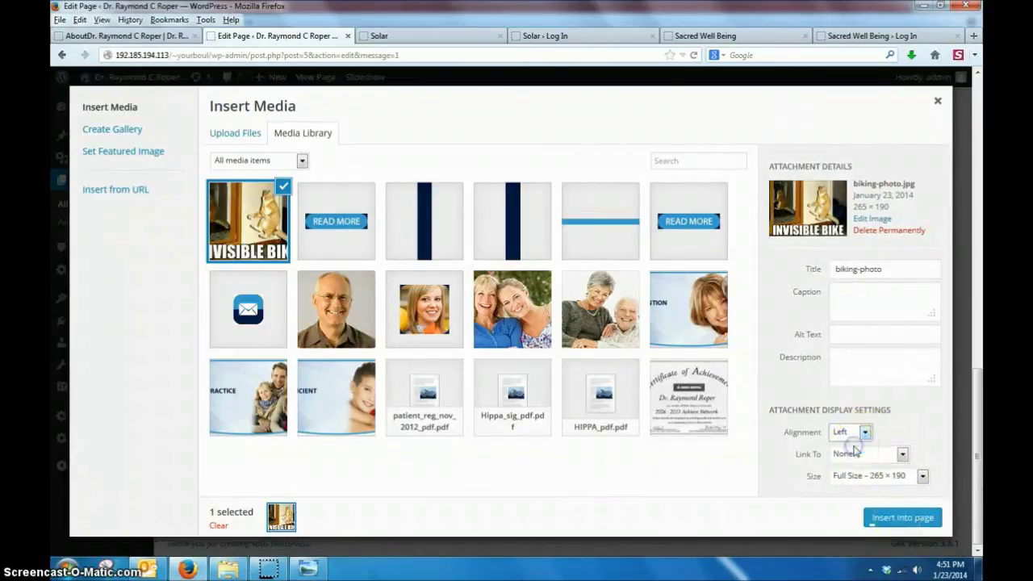
left_click(902, 519)
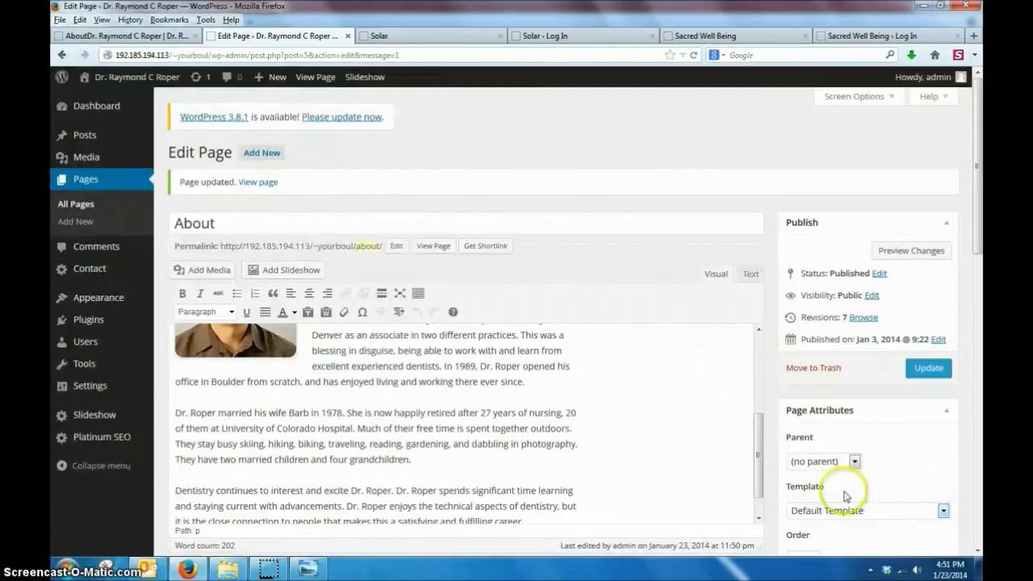
Update the About page and reload its live version to check the inserted photo beside the second paragraph.
left_click(928, 367)
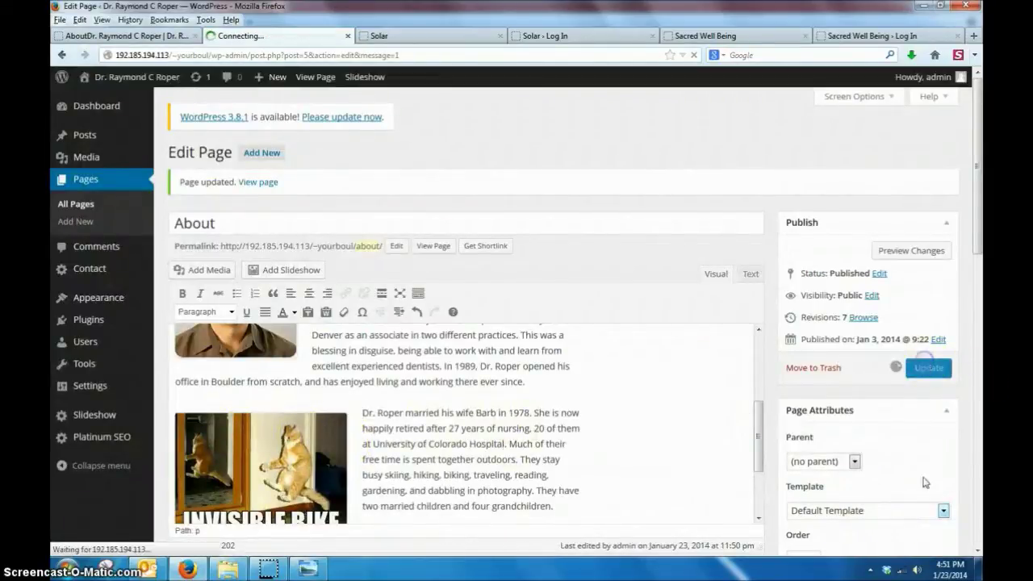
left_click(159, 37)
left_click(270, 34)
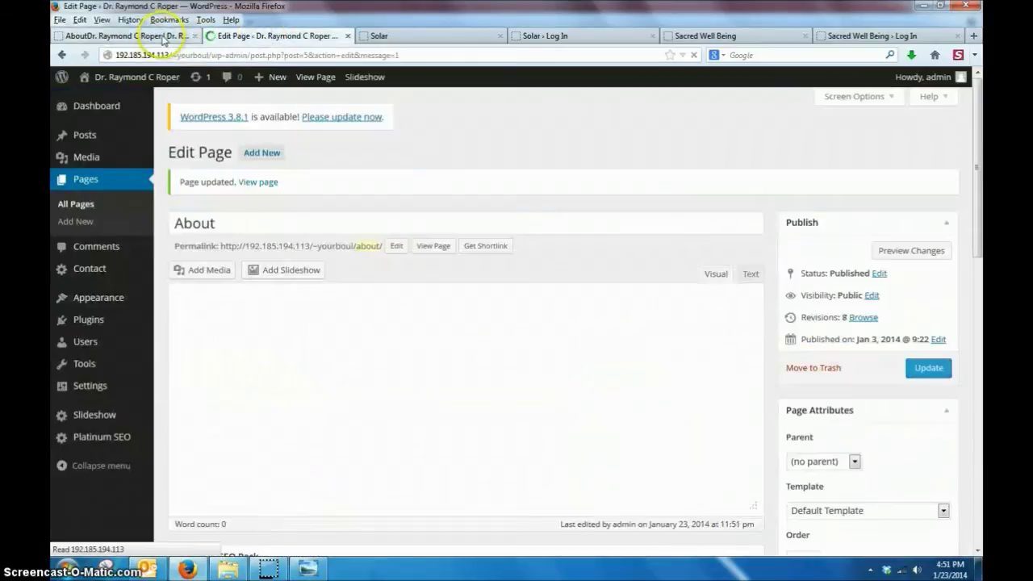
left_click(179, 39)
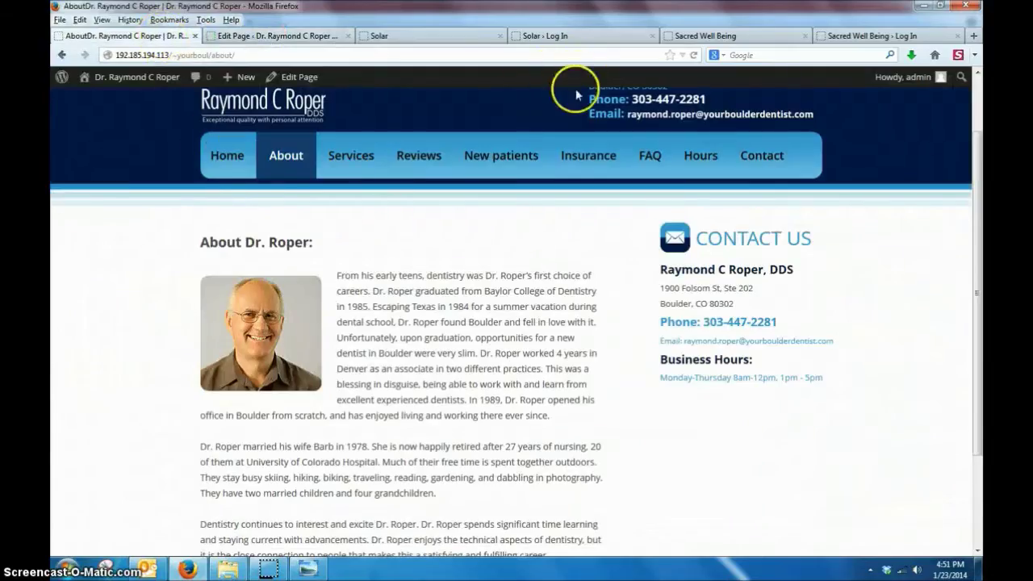
left_click(287, 156)
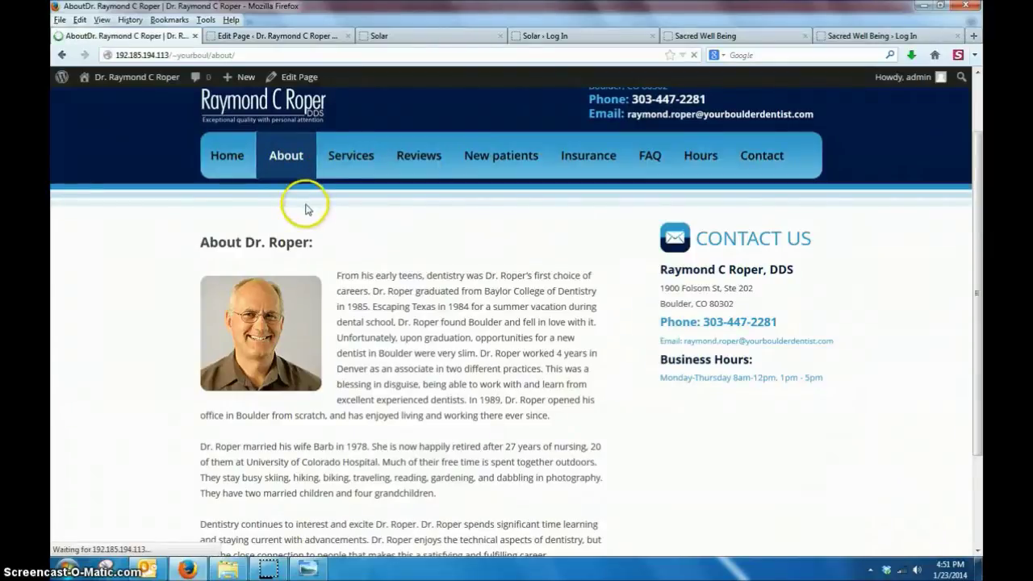
scroll(463, 345, "down", 5)
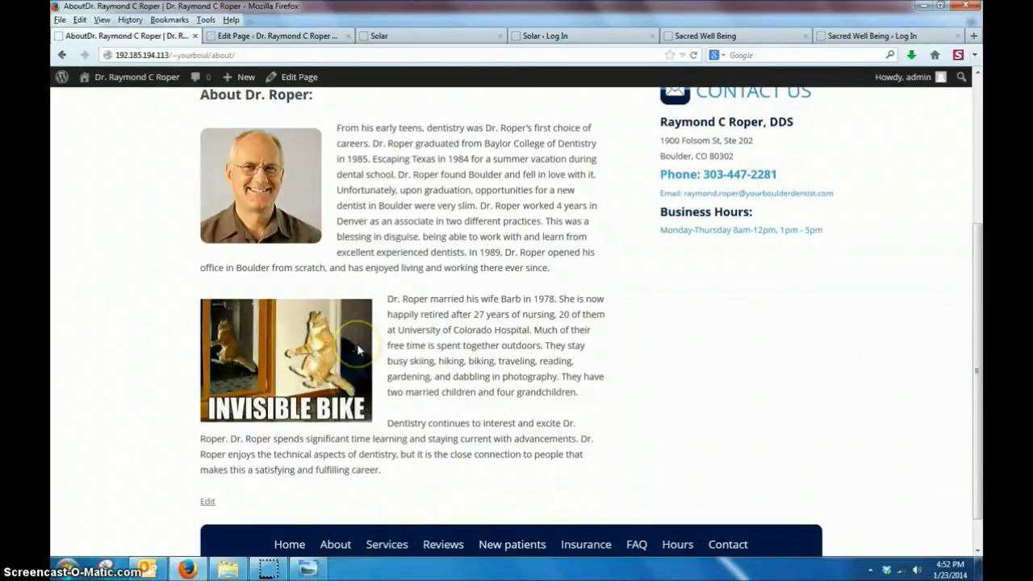
In the page editor, edit the biking photo's image settings, setting its alignment to Right and its size to 80%.
left_click(295, 38)
scroll(594, 364, "down", 5)
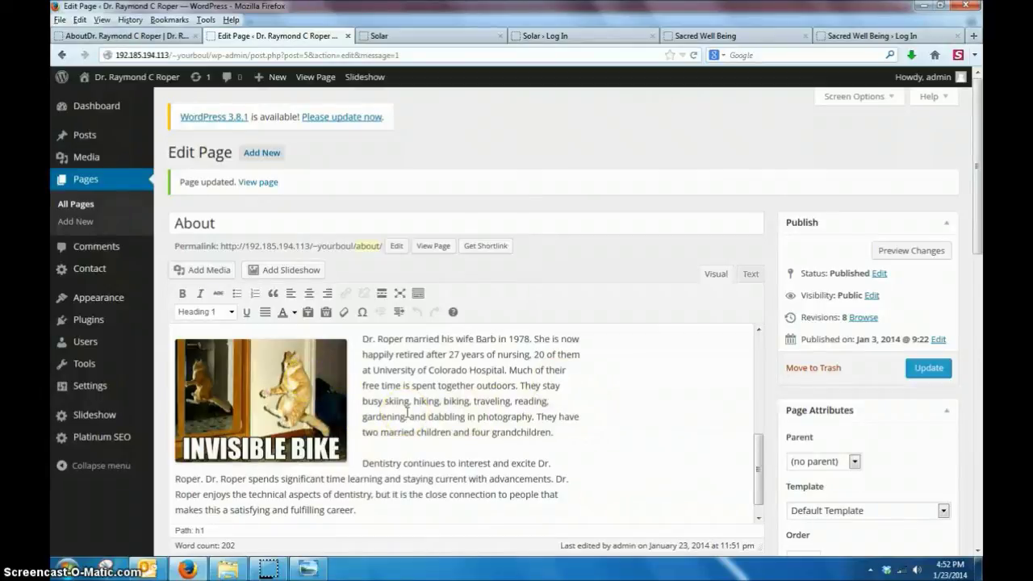
left_click(328, 390)
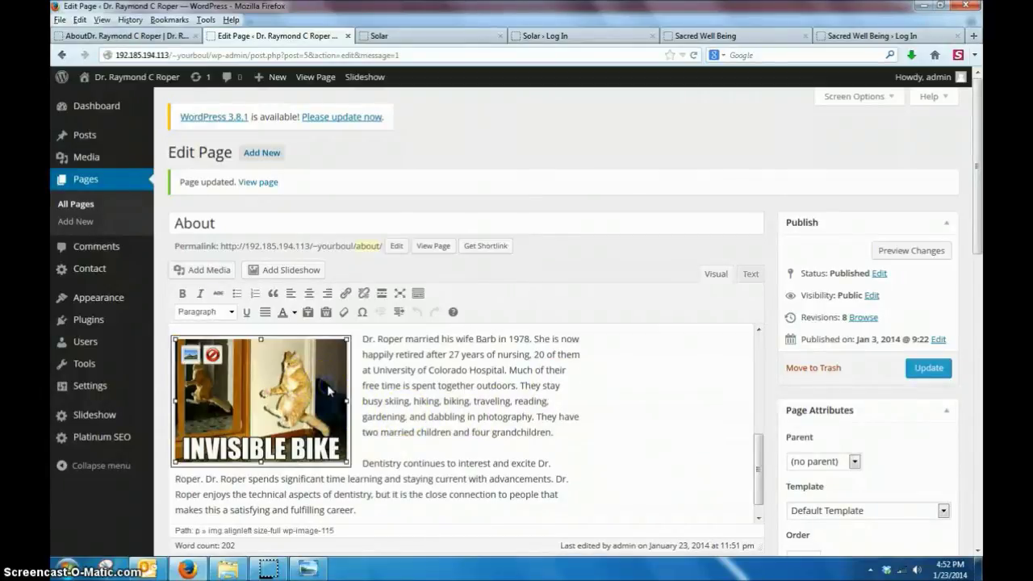
left_click_drag(329, 390, 296, 385)
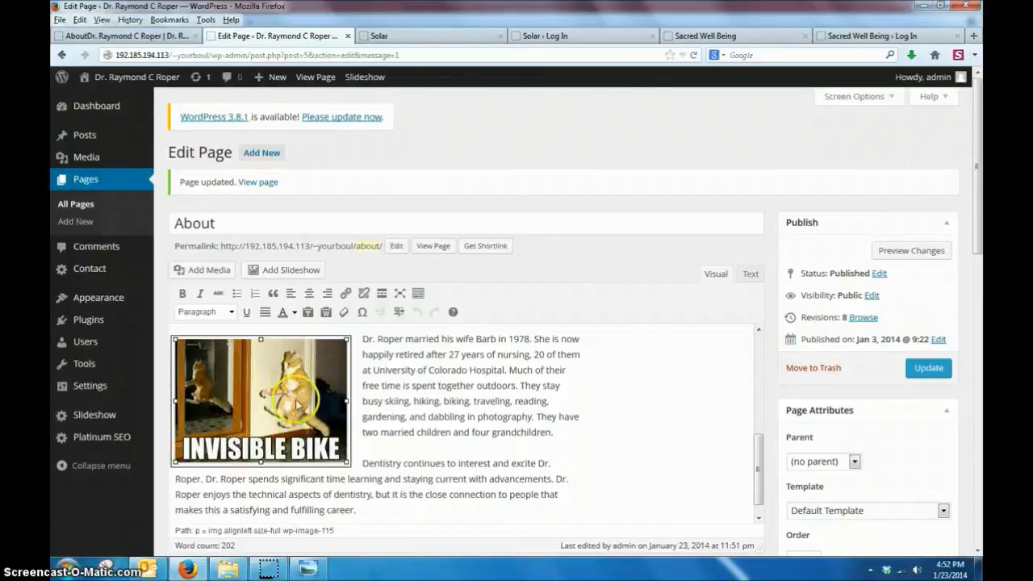
left_click(294, 399)
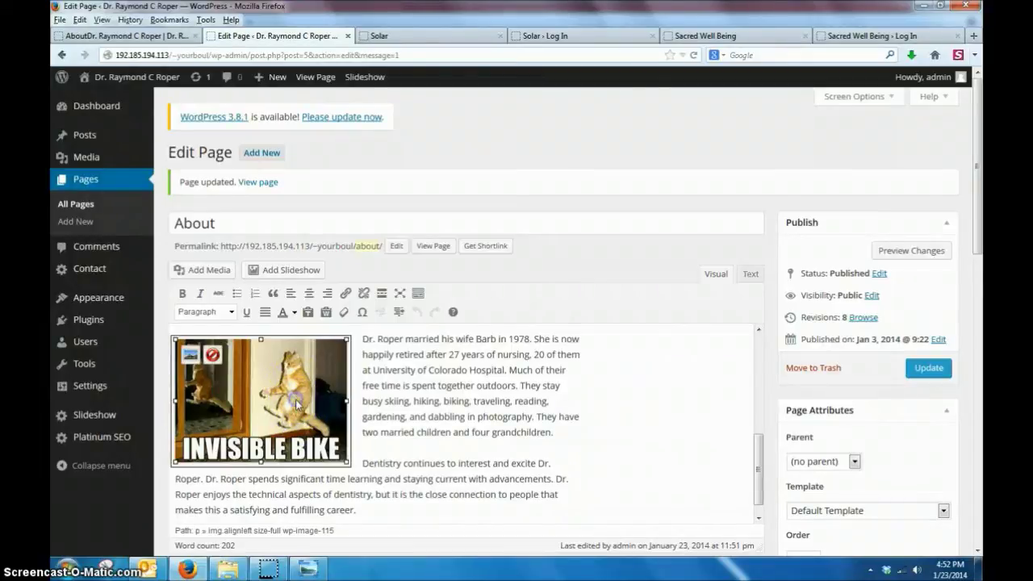
left_click(190, 357)
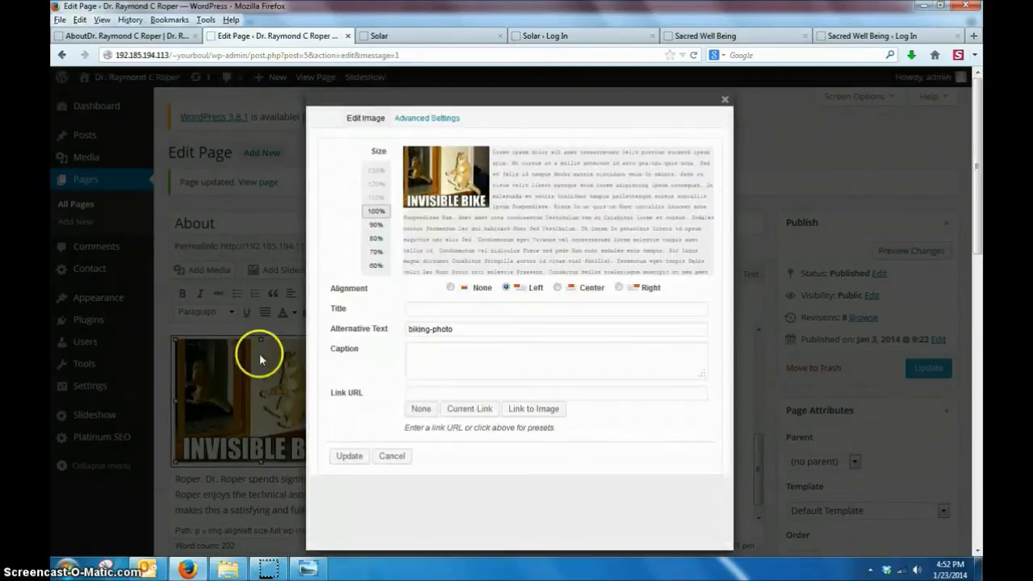
left_click(619, 287)
left_click(560, 337)
left_click(376, 239)
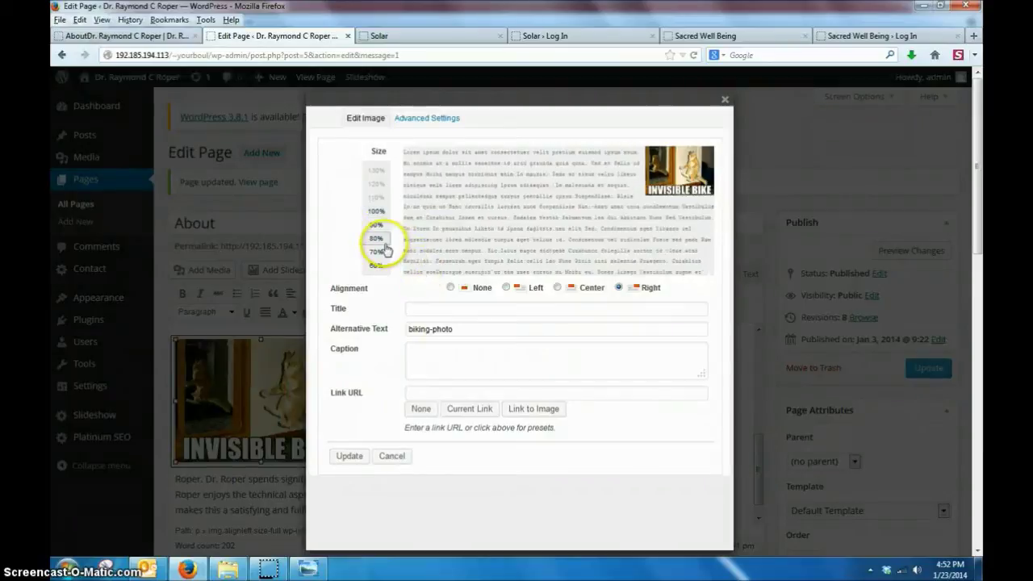
left_click(452, 394)
type("ht")
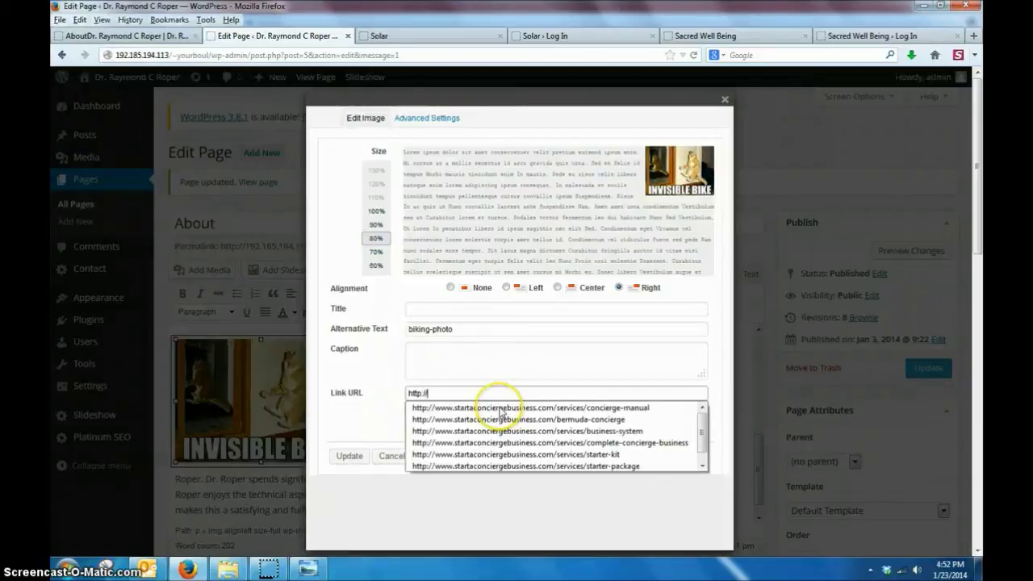
type("tp://")
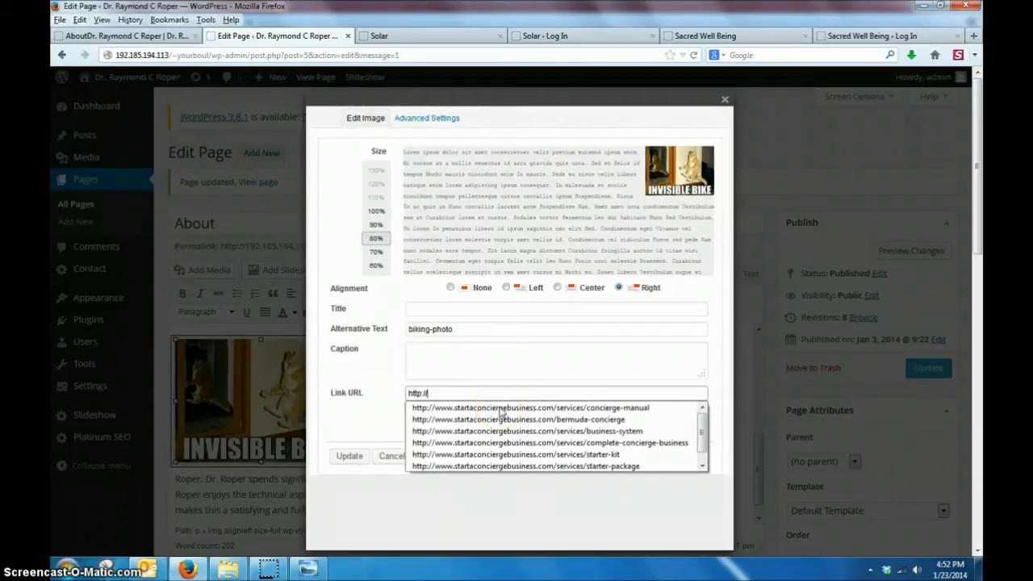
type("greenvinemarketing.com")
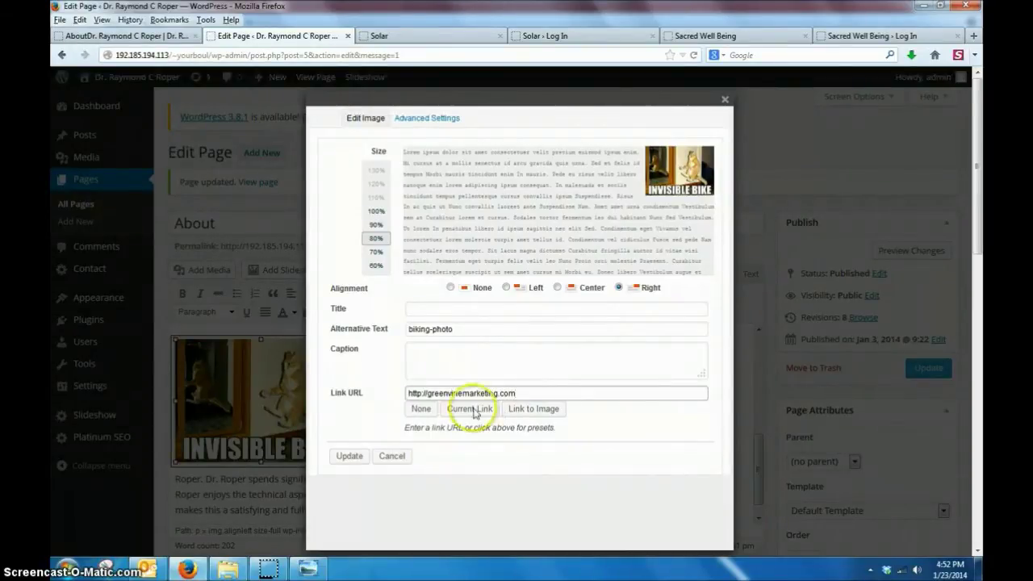
left_click(350, 456)
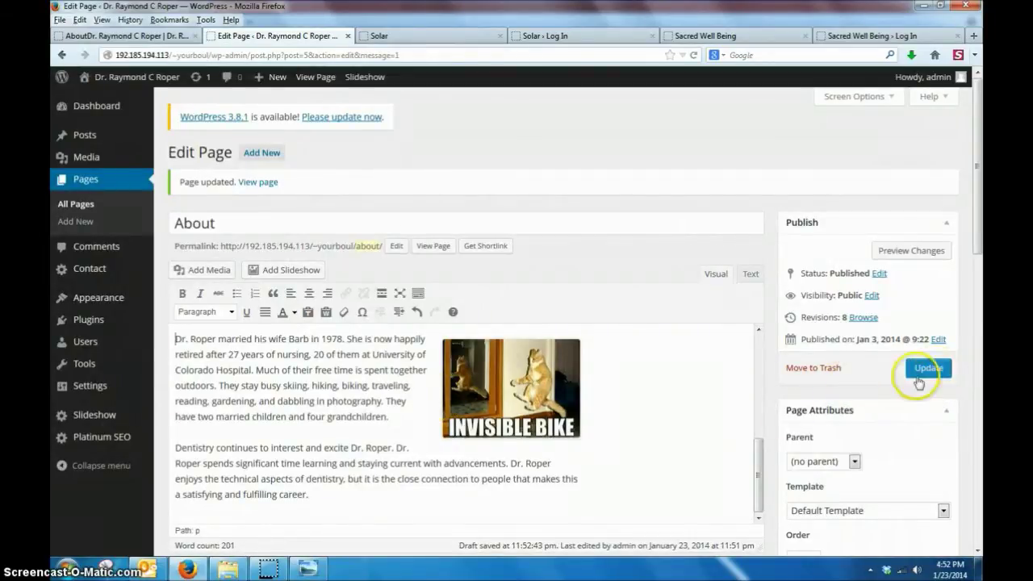
Update the page and test the biking photo's link on the reloaded live About page, returning to the About page.
left_click(925, 370)
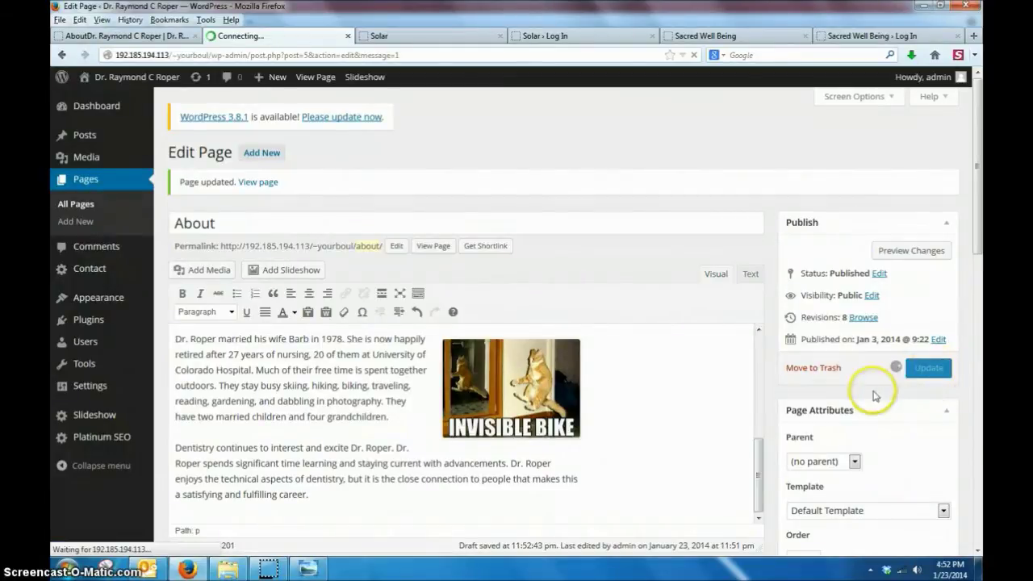
left_click(169, 40)
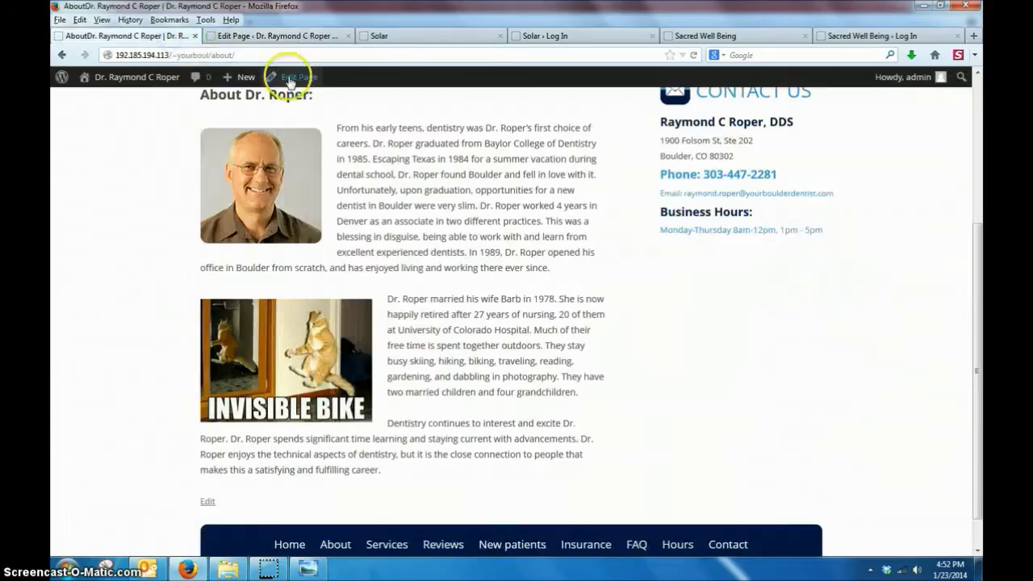
scroll(474, 253, "up", 5)
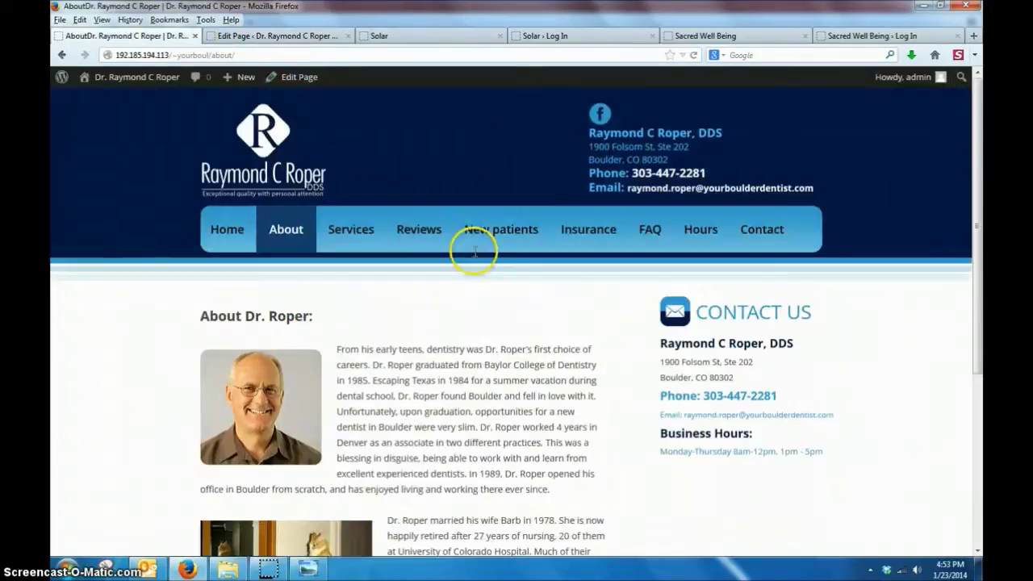
left_click(693, 55)
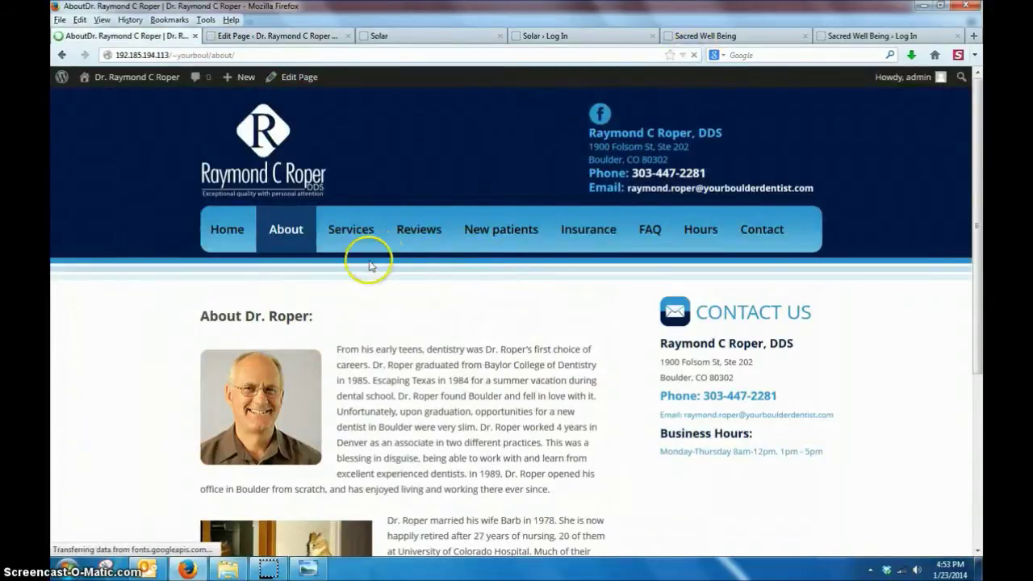
scroll(438, 415, "down", 5)
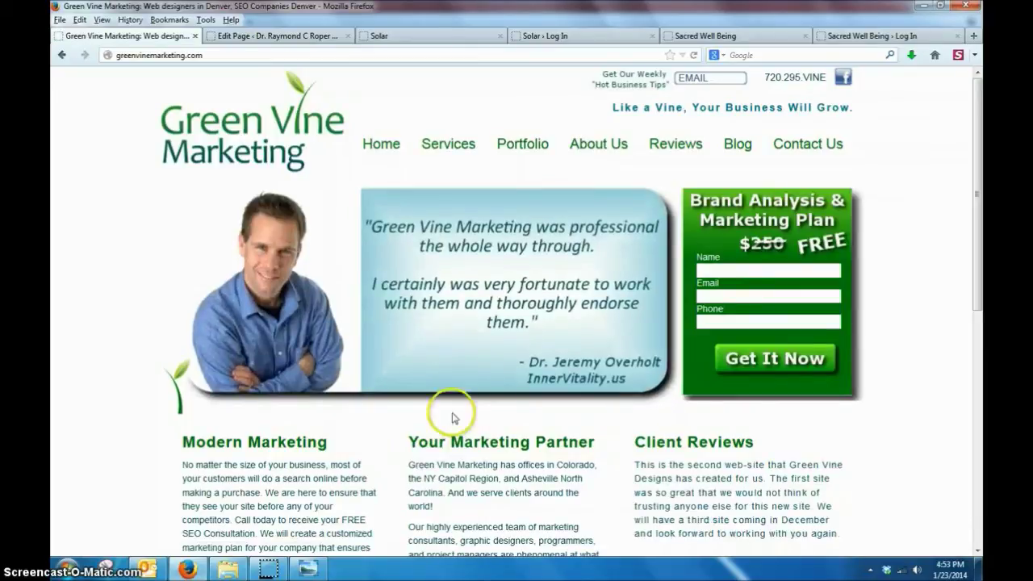
left_click(64, 55)
Delete the biking photo from the About page in the editor and update the page.
left_click(283, 37)
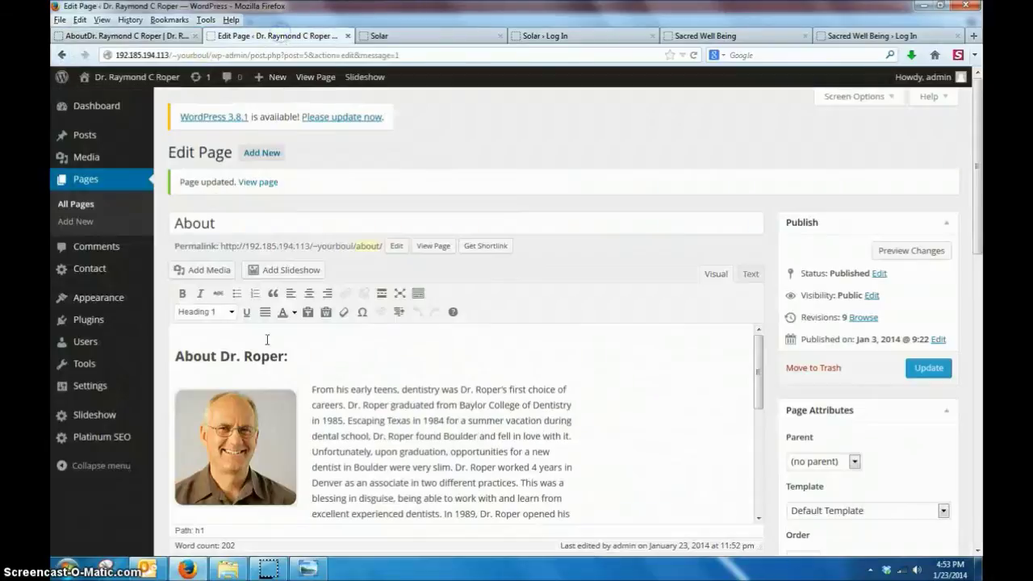
scroll(435, 403, "down", 3)
left_click(543, 433)
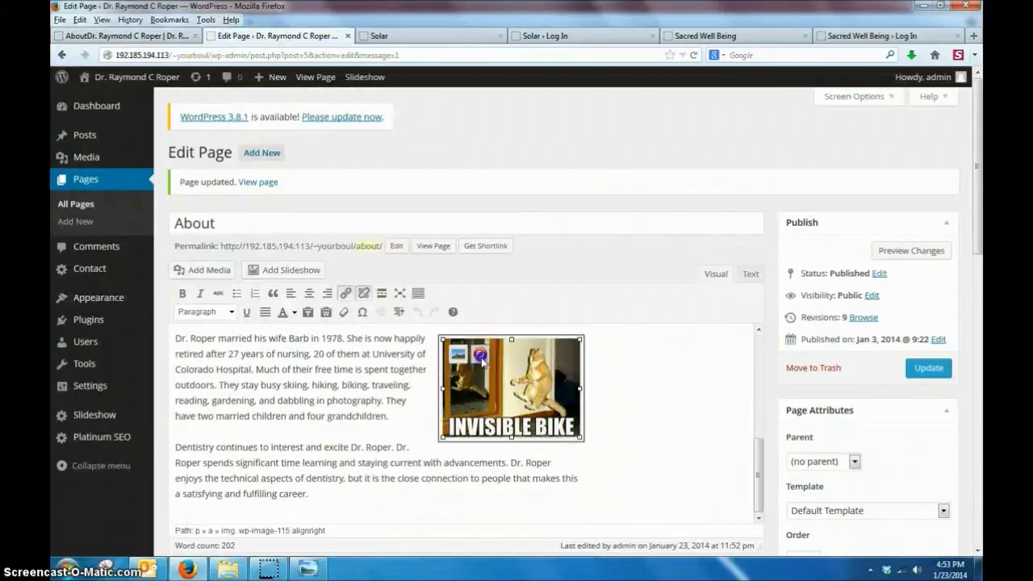
key("Delete")
left_click(927, 369)
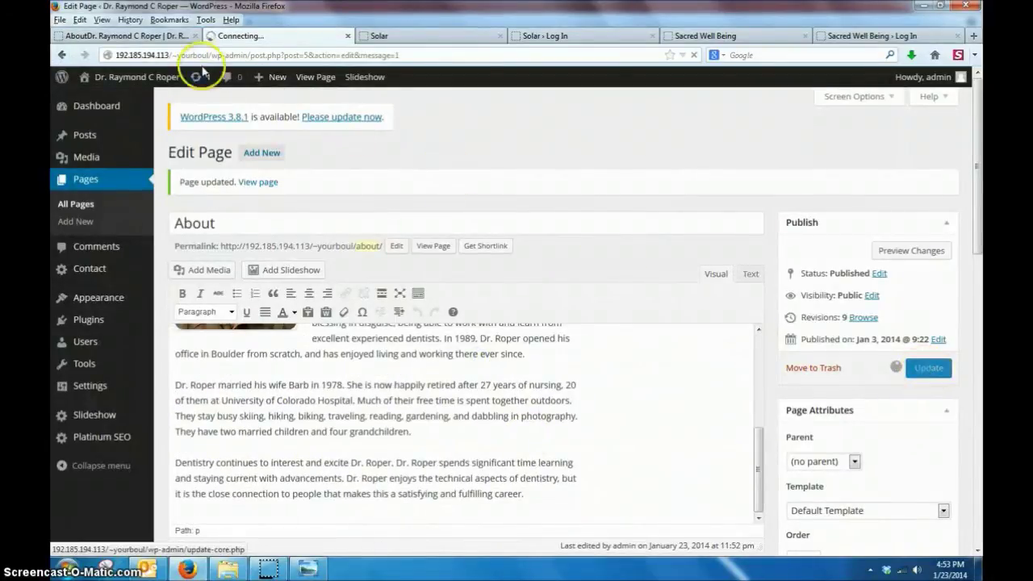
Reload the live About page to check its content without the biking photo.
left_click(146, 38)
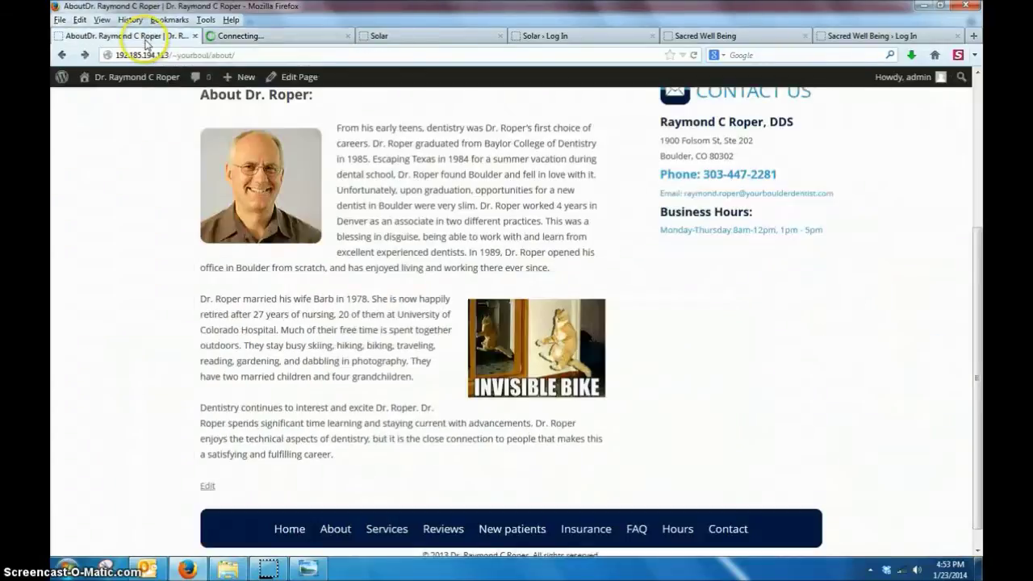
left_click(694, 55)
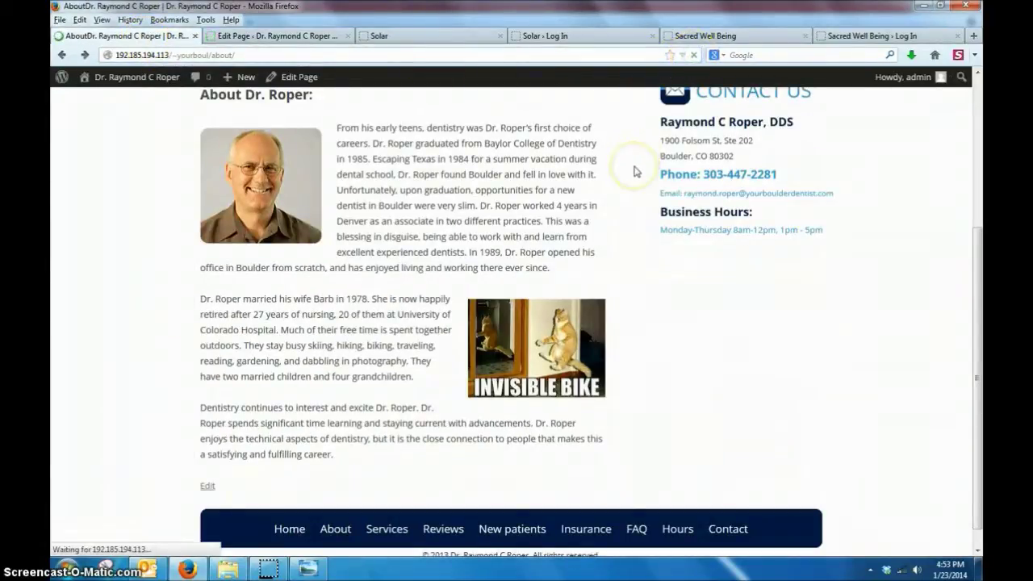
scroll(494, 308, "up", 4)
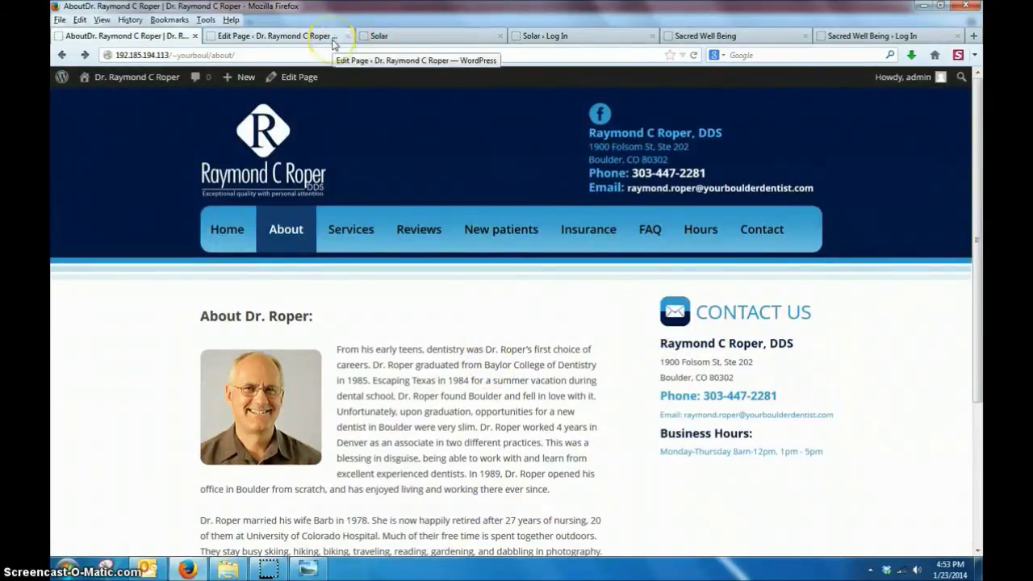
Examine the Platinum SEO Pack's title, description and keywords fields below the About page's editor.
left_click(307, 37)
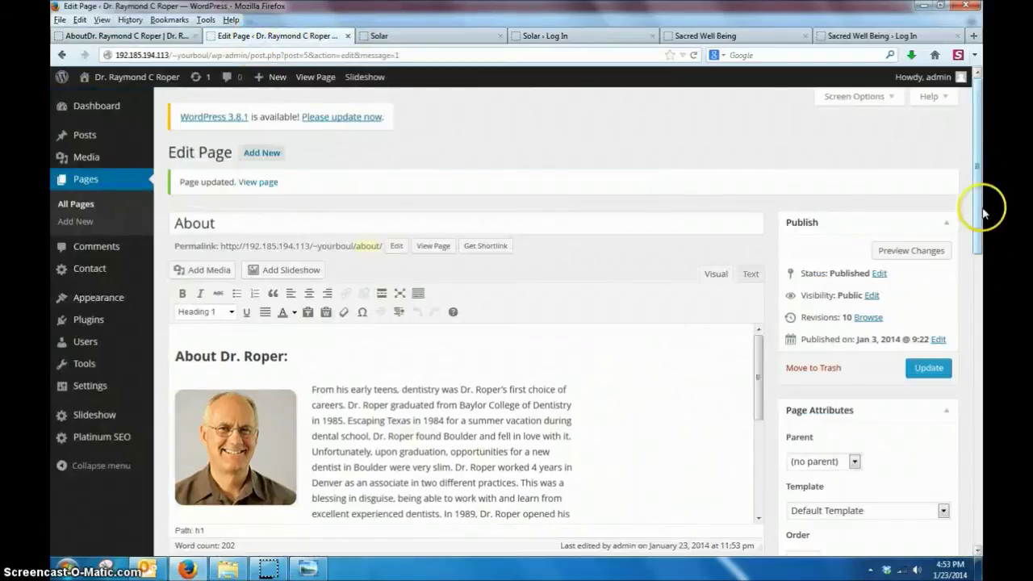
left_click_drag(983, 212, 983, 369)
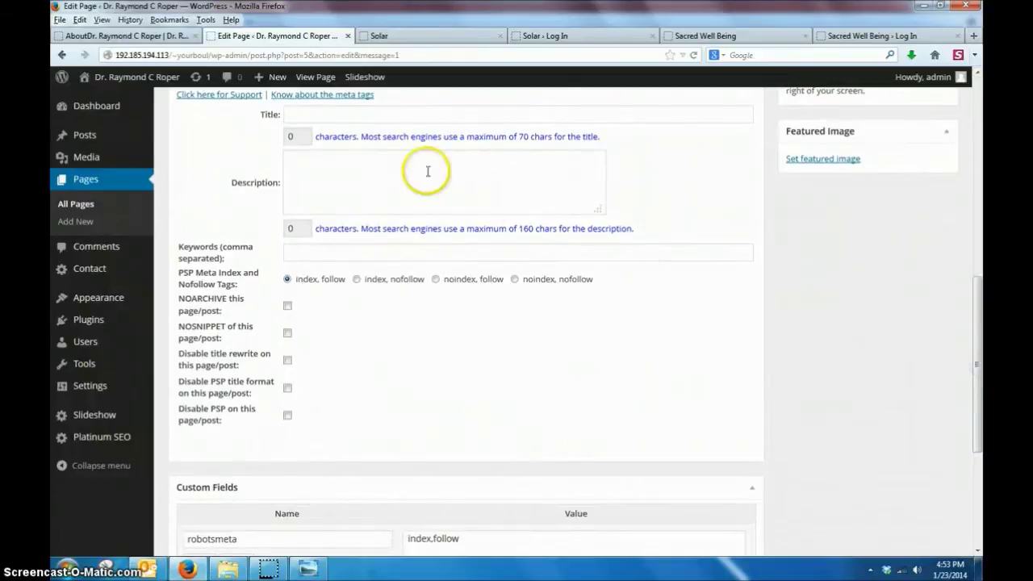
left_click(323, 113)
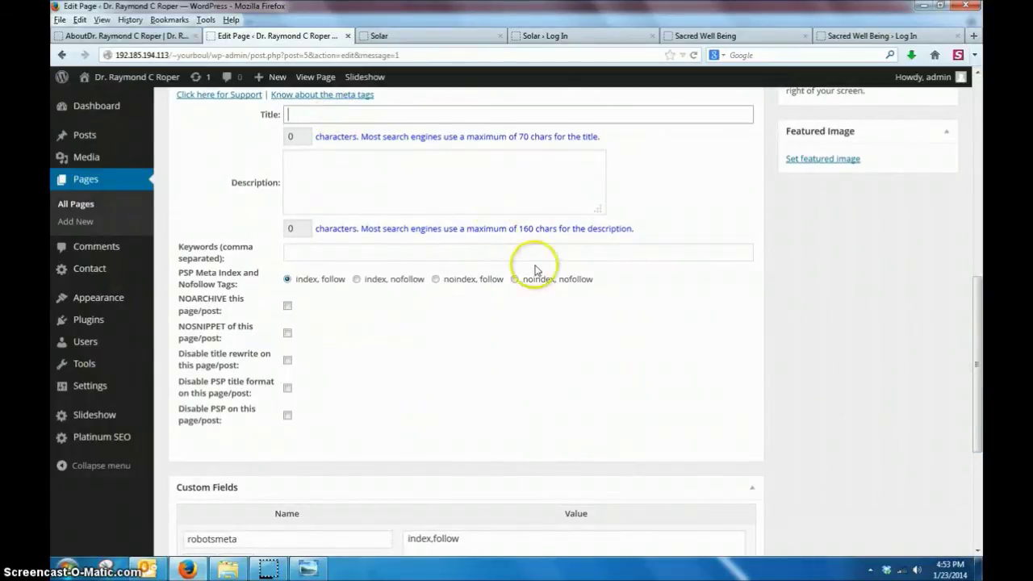
scroll(533, 258, "up", 15)
scroll(530, 266, "down", 12)
scroll(534, 263, "up", 2)
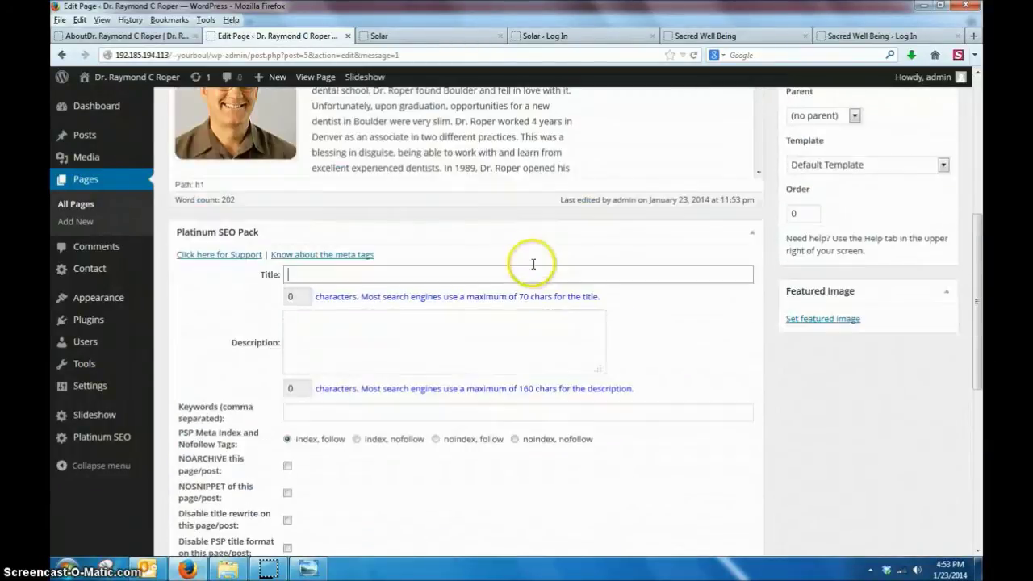
scroll(532, 264, "up", 1)
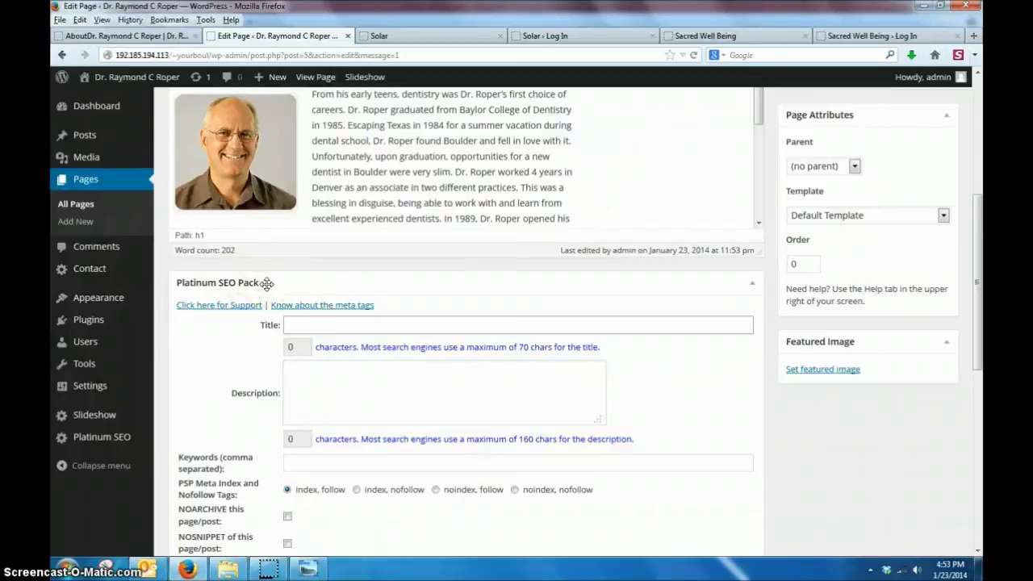
left_click(305, 325)
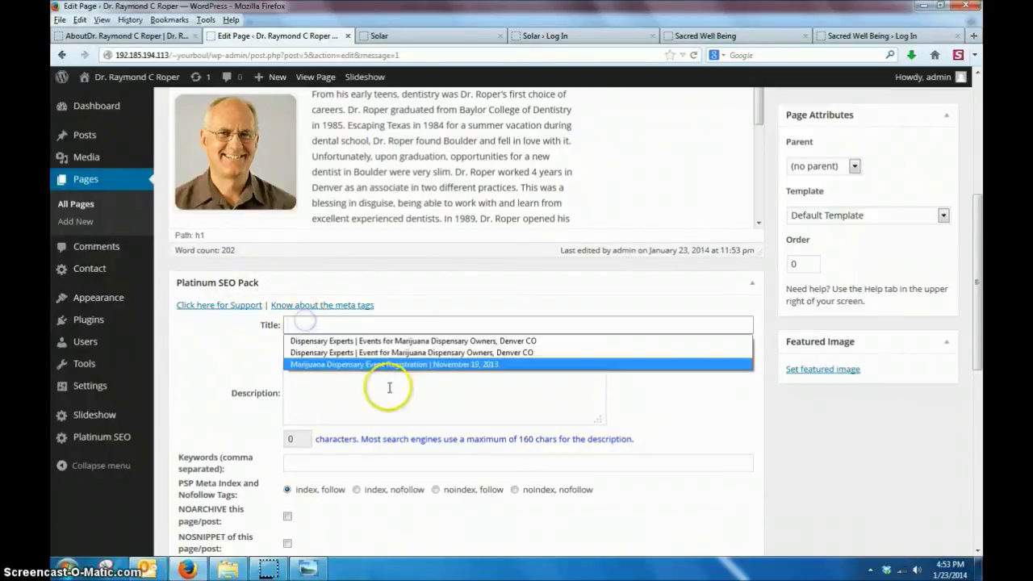
Set the About page's SEO title to "New Page Title" and its description to "New page description. Fun stuff here.", and update the page.
left_click(370, 327)
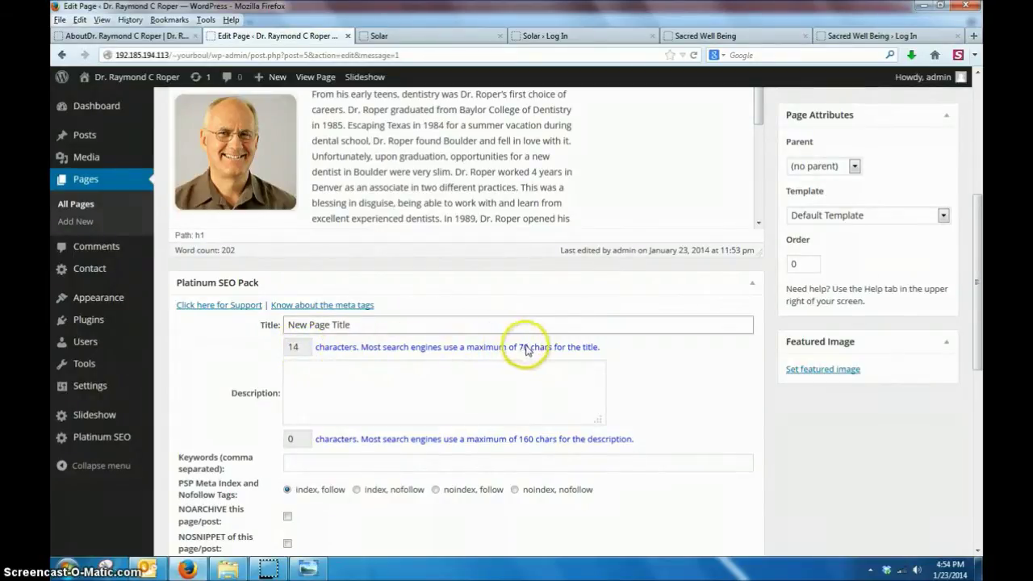
left_click(359, 384)
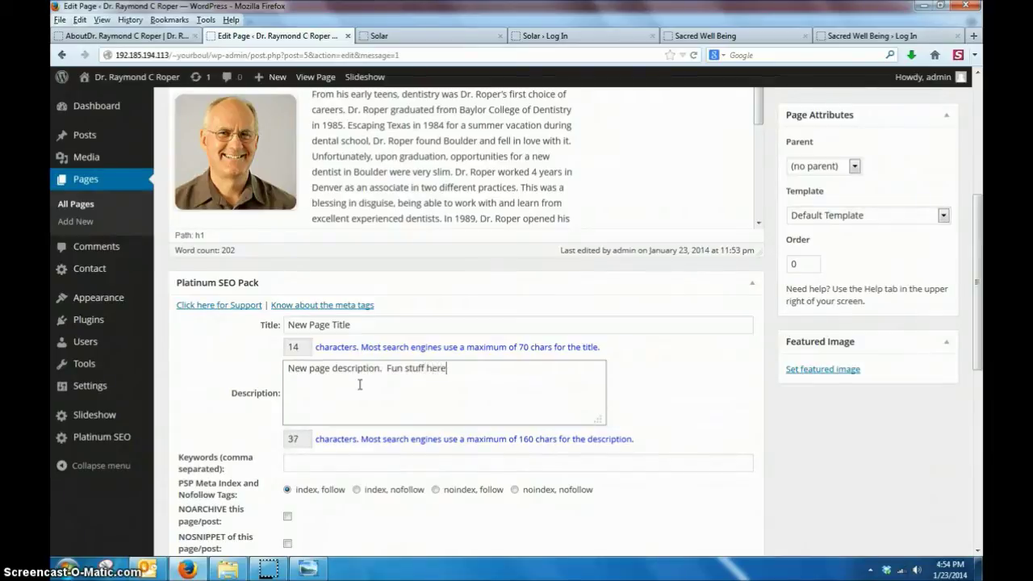
left_click(438, 462)
scroll(660, 443, "down", 3)
scroll(660, 444, "up", 10)
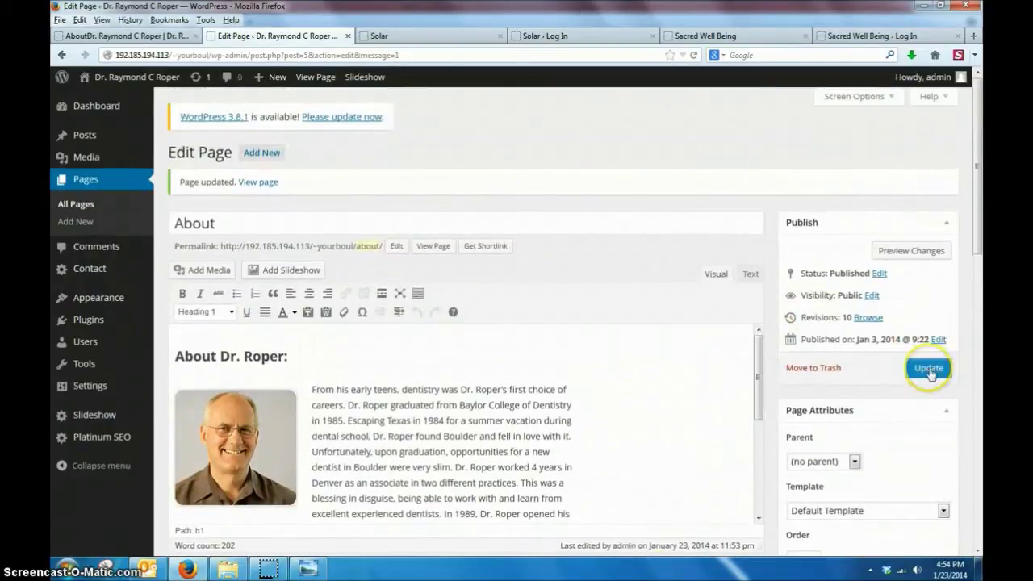
left_click(929, 369)
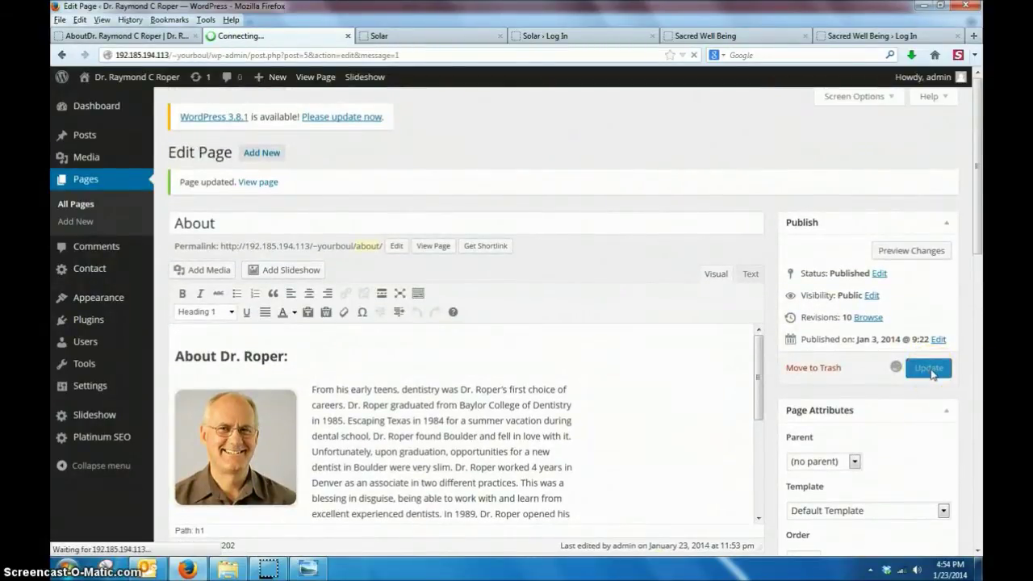
Reload the live About page and look over its whole content after the SEO change.
left_click(140, 41)
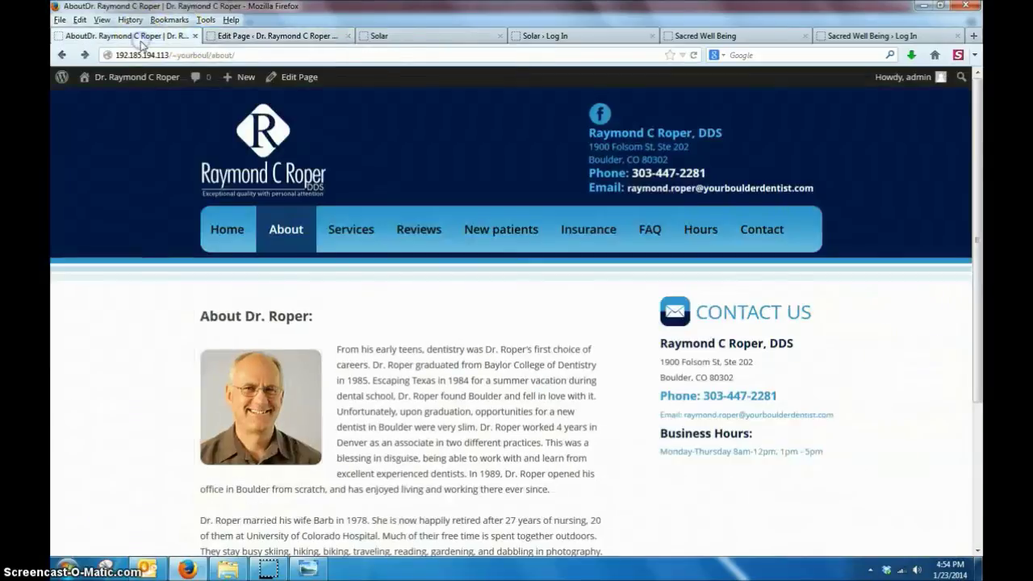
left_click(693, 55)
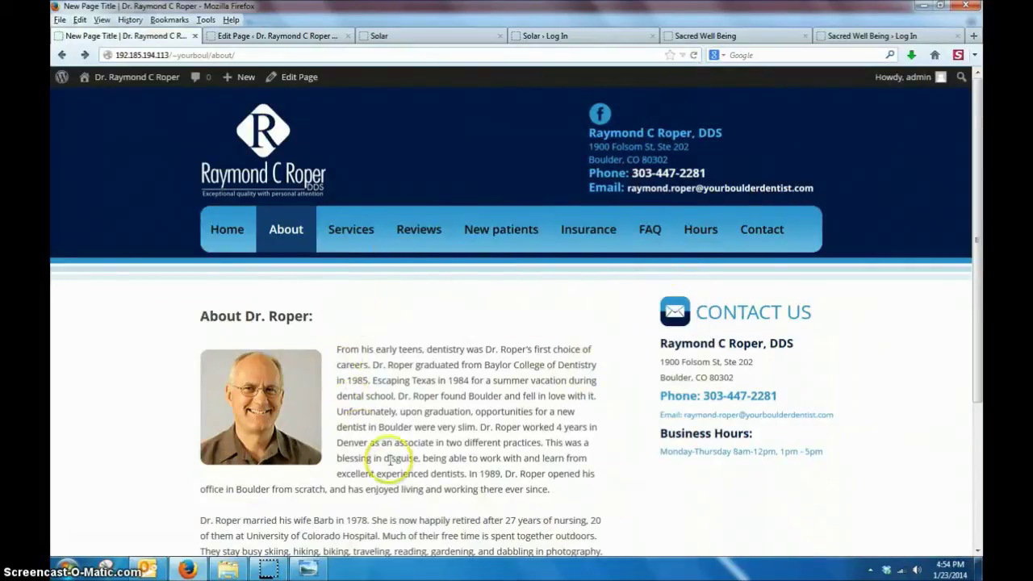
scroll(537, 442, "down", 4)
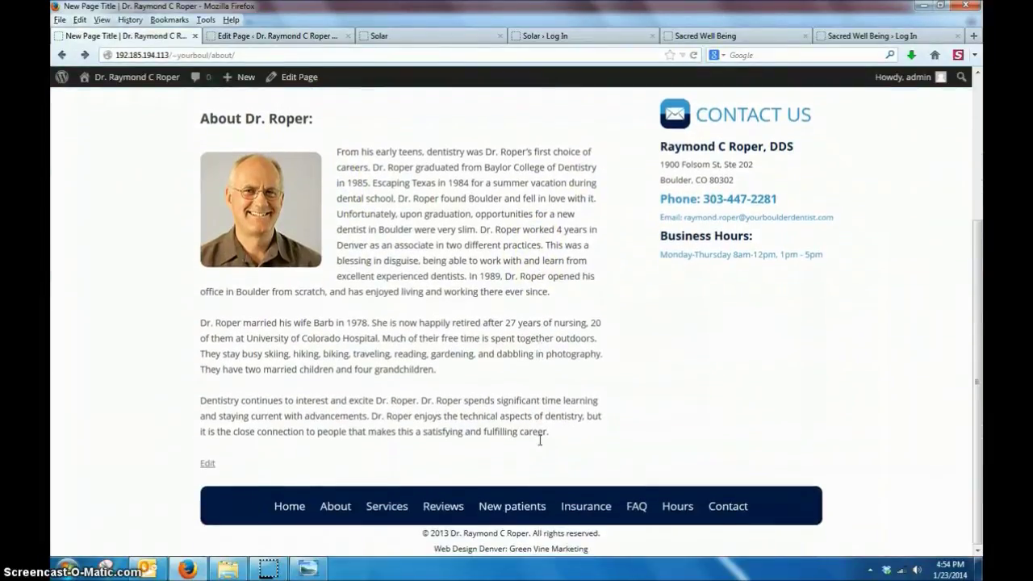
scroll(541, 445, "up", 4)
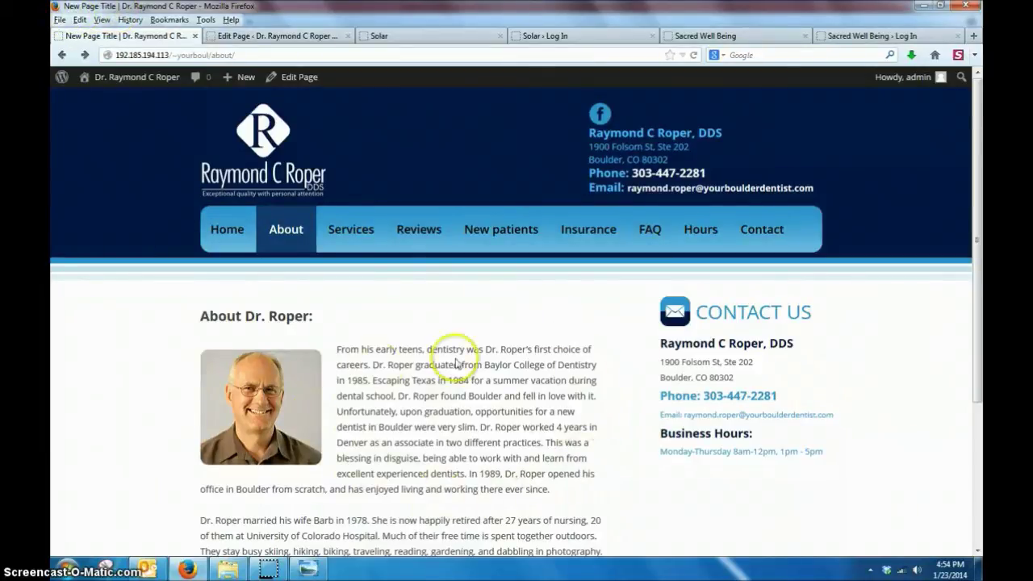
Examine the live About page's source code for the SEO title and meta description, and return to the page.
right_click(563, 334)
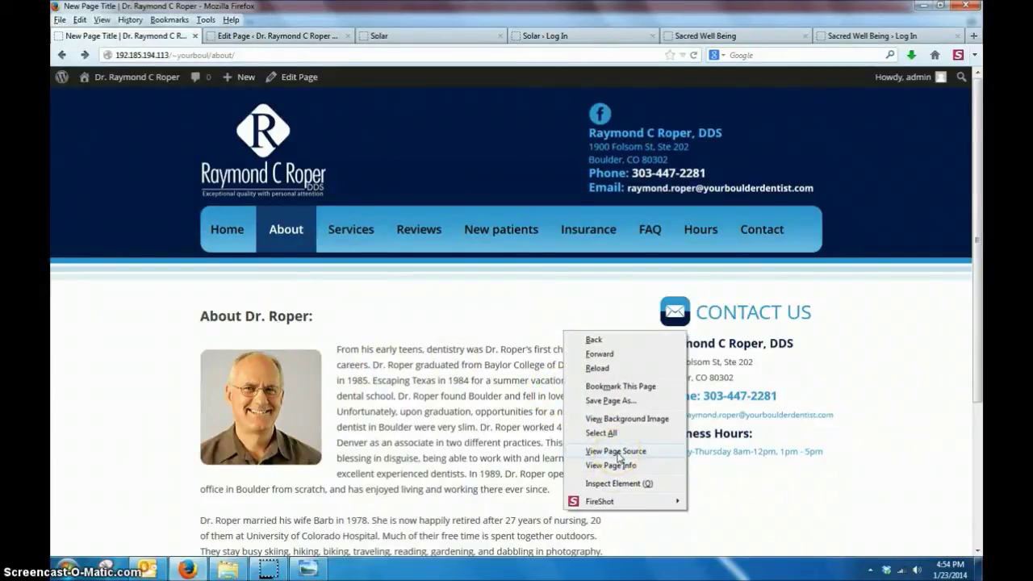
left_click(617, 451)
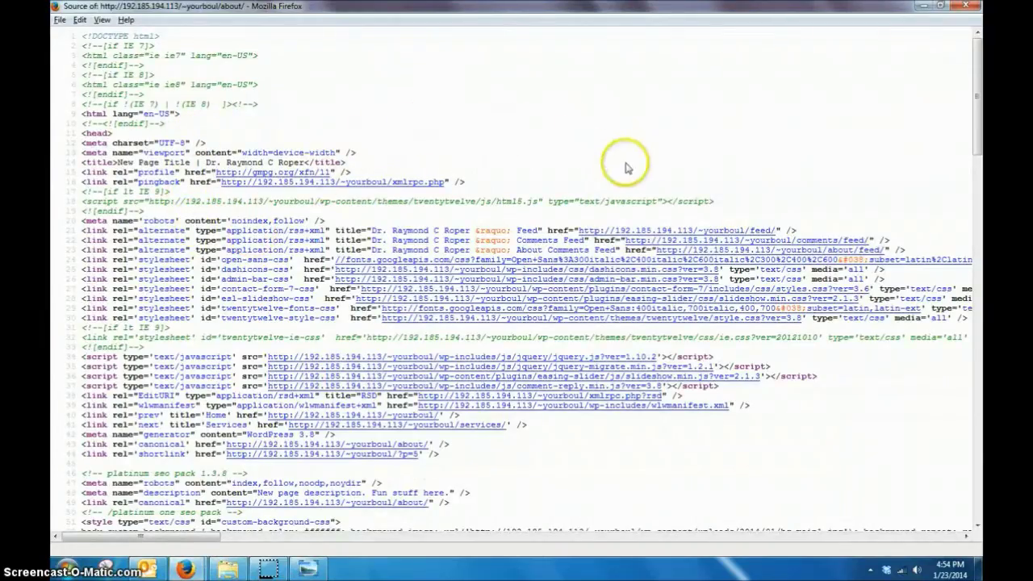
scroll(608, 234, "down", 5)
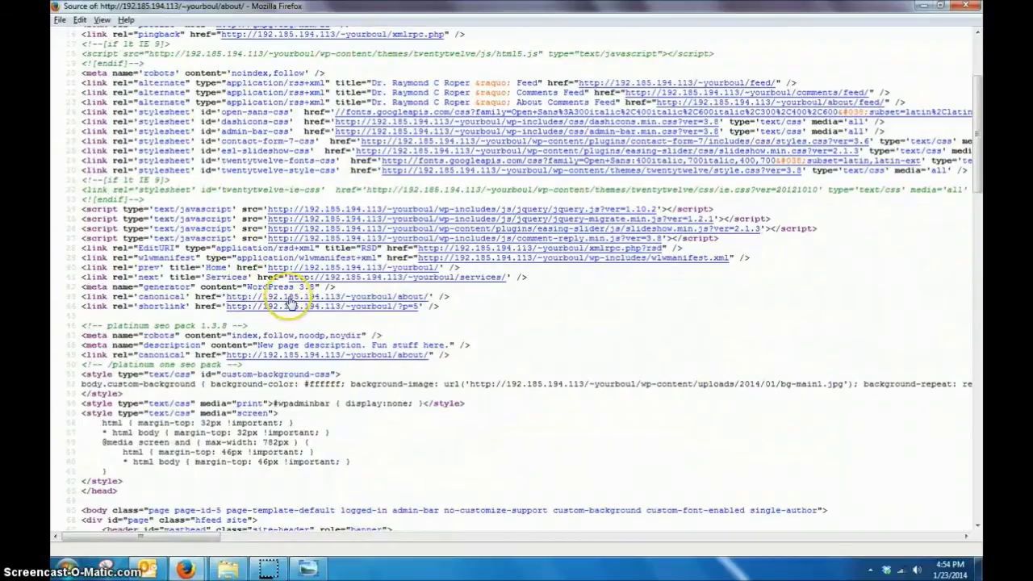
scroll(290, 303, "up", 5)
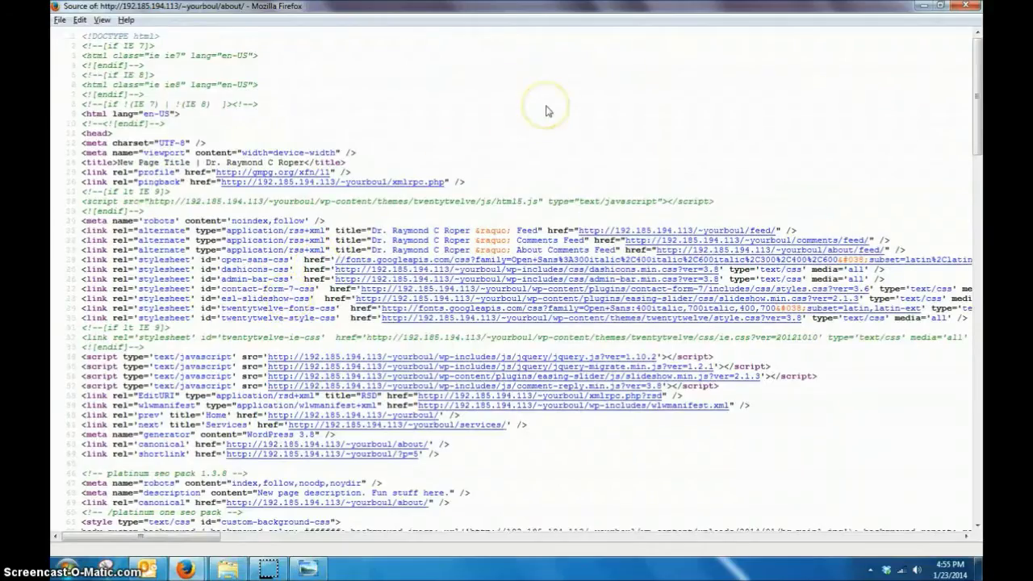
scroll(554, 208, "down", 5)
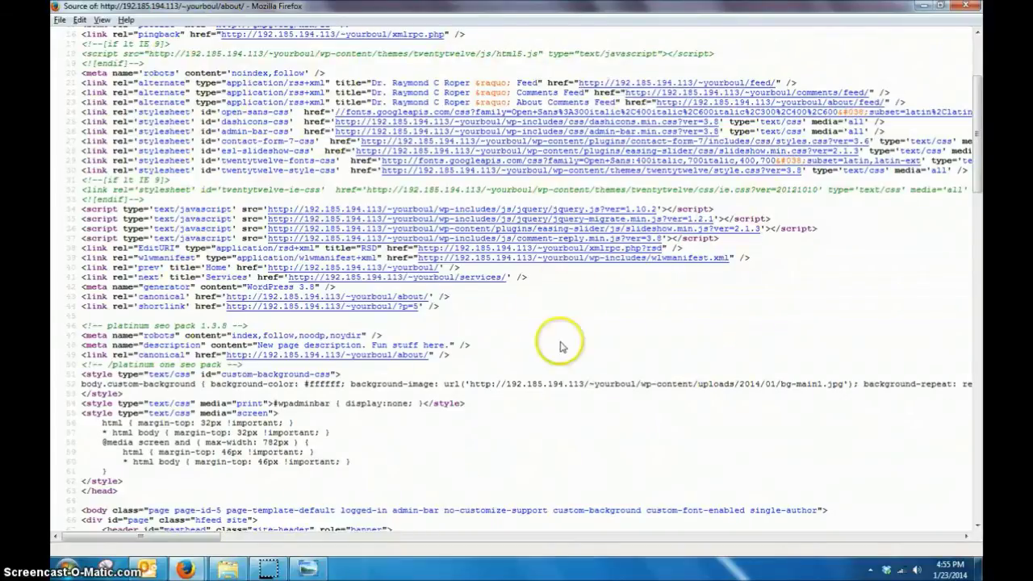
scroll(664, 468, "down", 8)
scroll(664, 467, "down", 7)
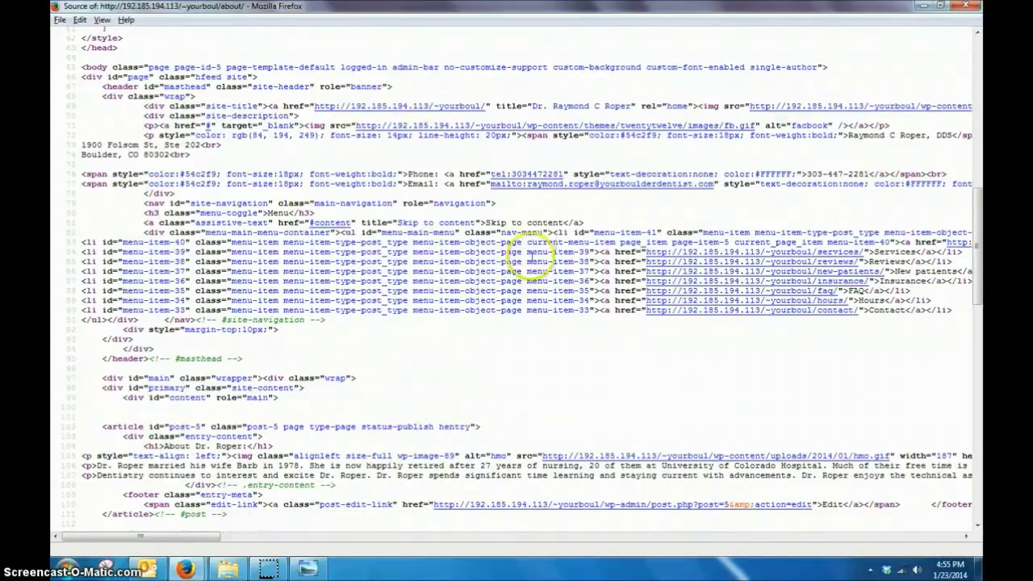
scroll(509, 303, "down", 9)
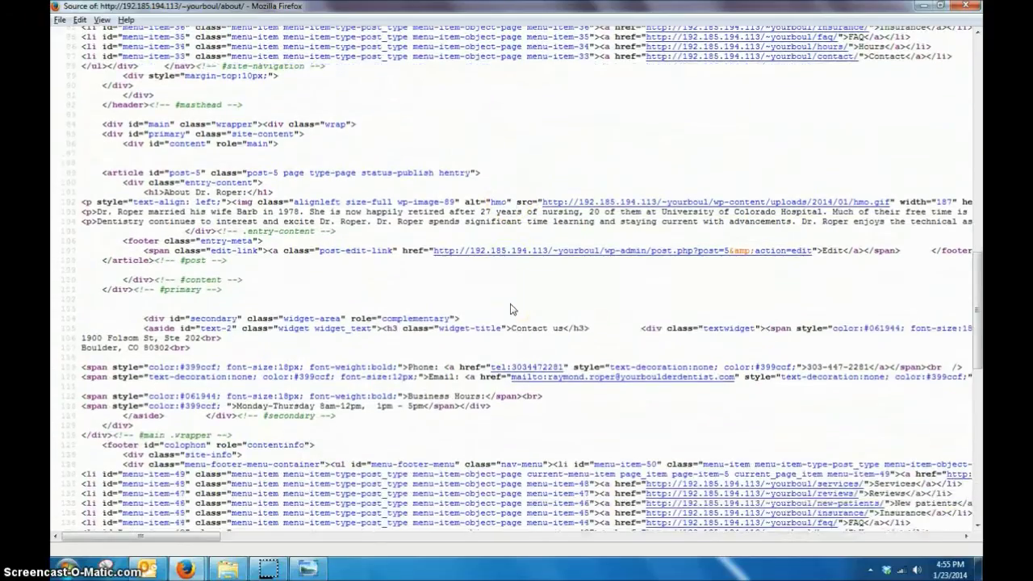
scroll(510, 309, "down", 12)
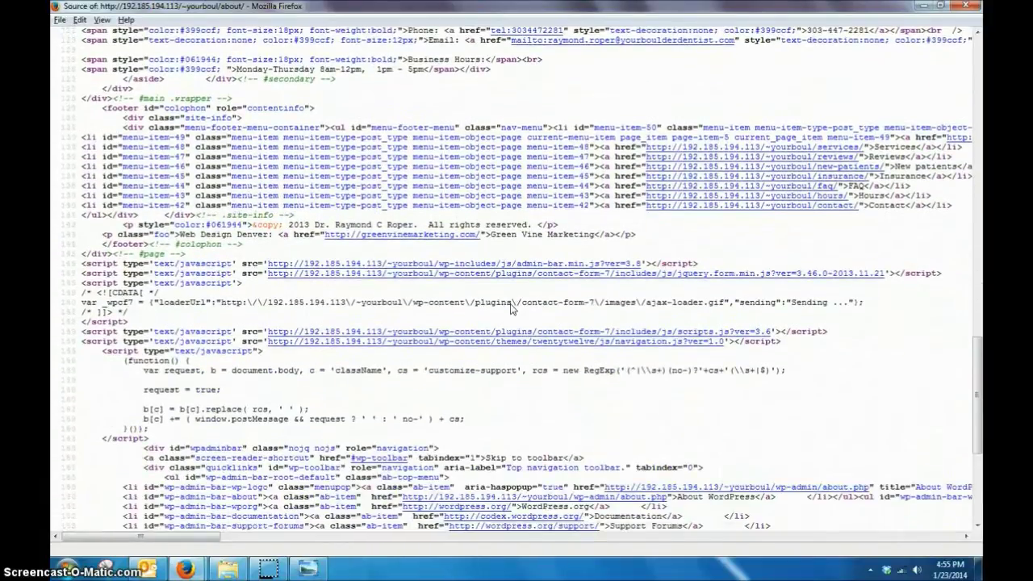
scroll(509, 305, "down", 9)
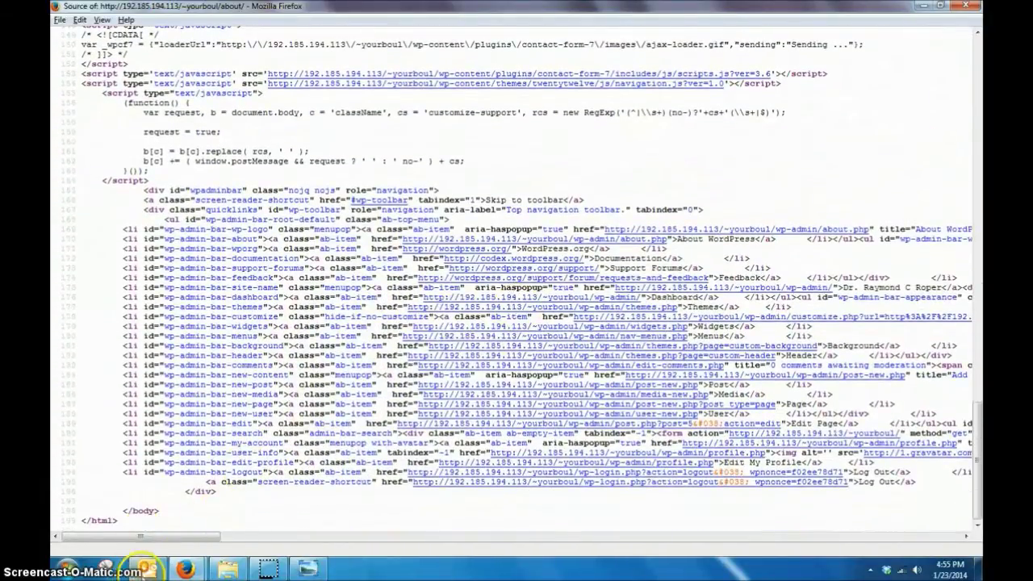
left_click(184, 569)
left_click(172, 507)
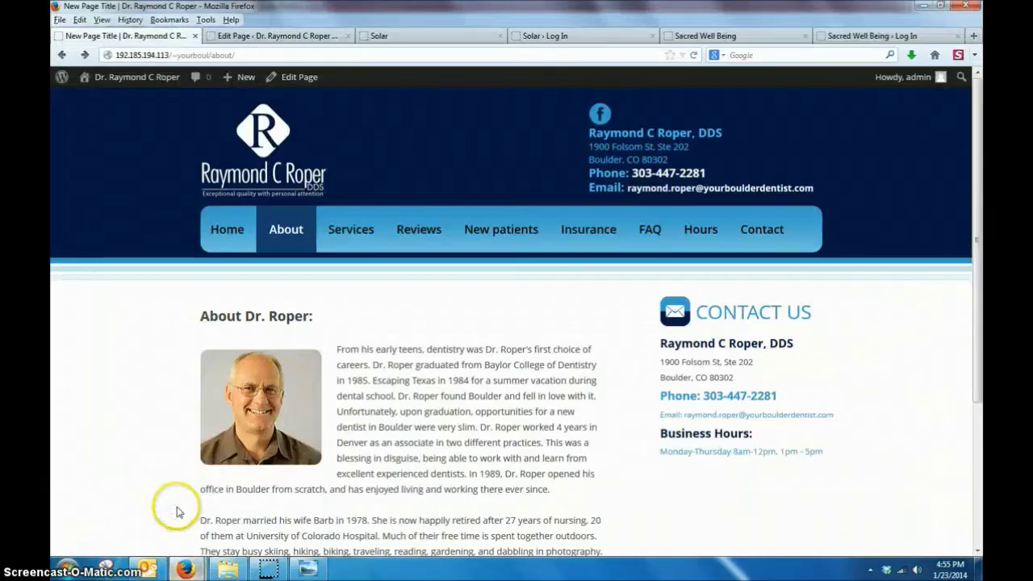
Clear the SEO title and description of the About page in the editor and update the page.
left_click(283, 36)
scroll(588, 396, "down", 5)
scroll(940, 462, "down", 3)
scroll(936, 460, "down", 3)
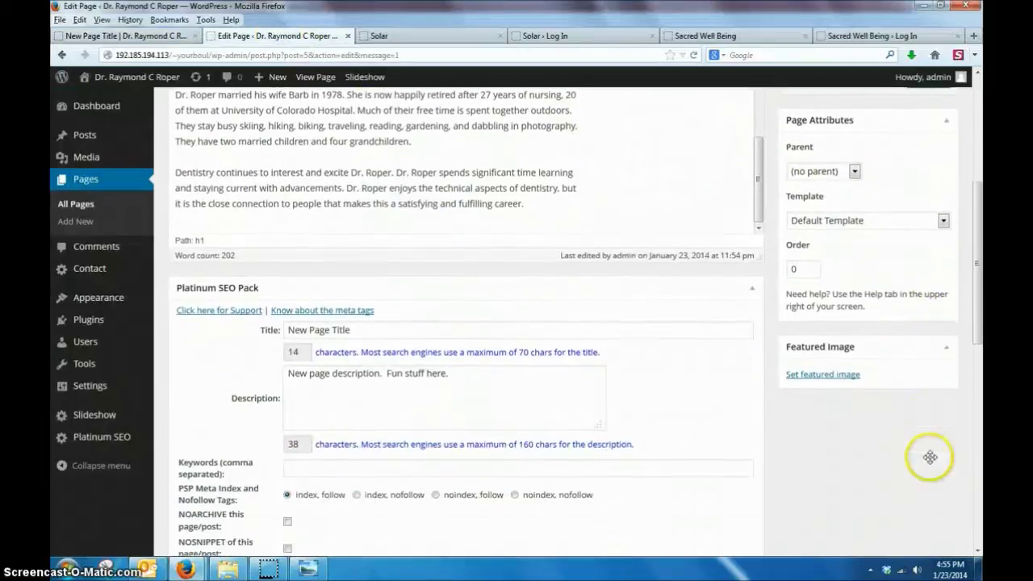
left_click_drag(363, 322, 100, 302)
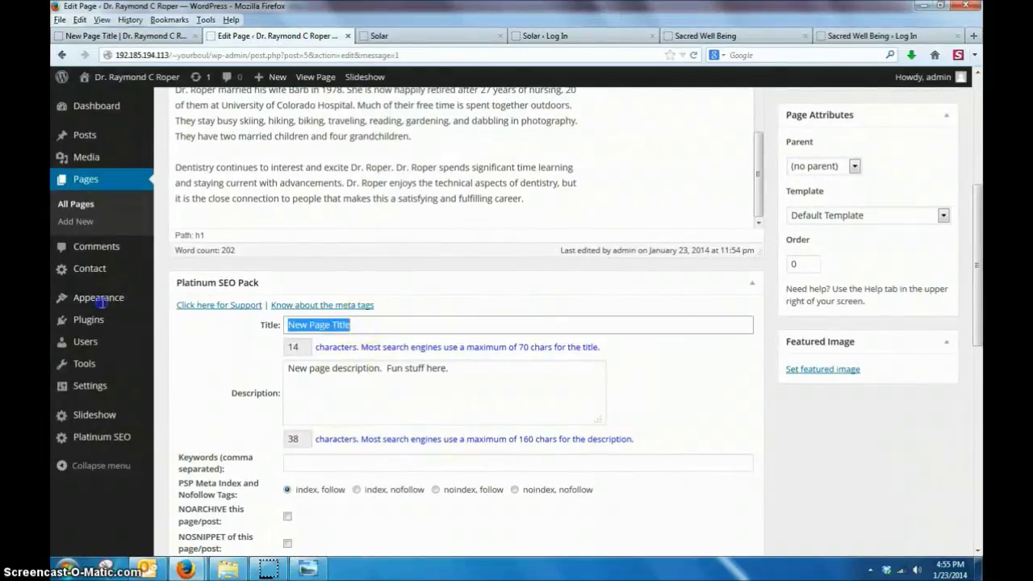
key("BackSpace")
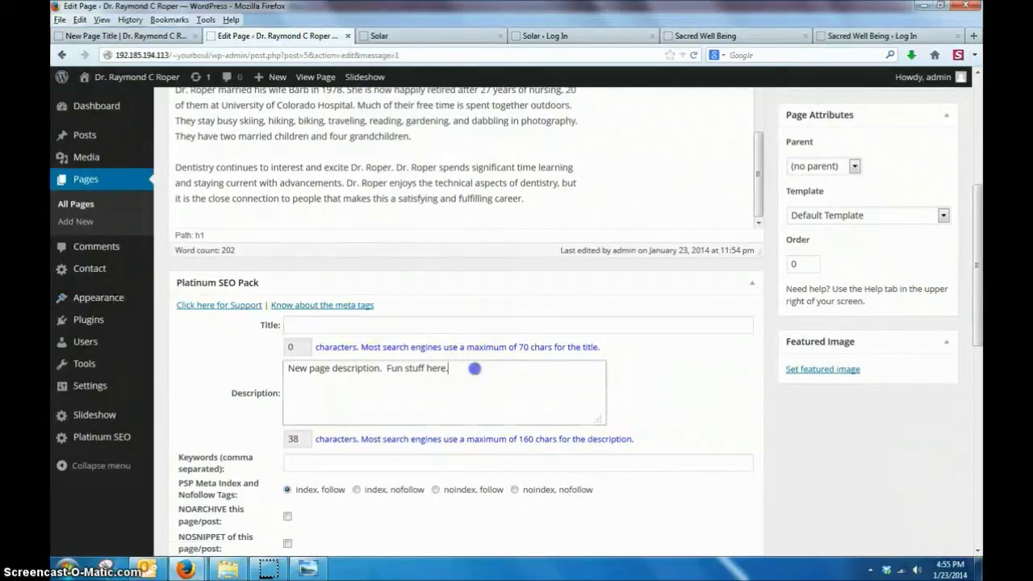
left_click_drag(486, 366, 204, 372)
key("BackSpace")
scroll(871, 509, "up", 5)
left_click(928, 369)
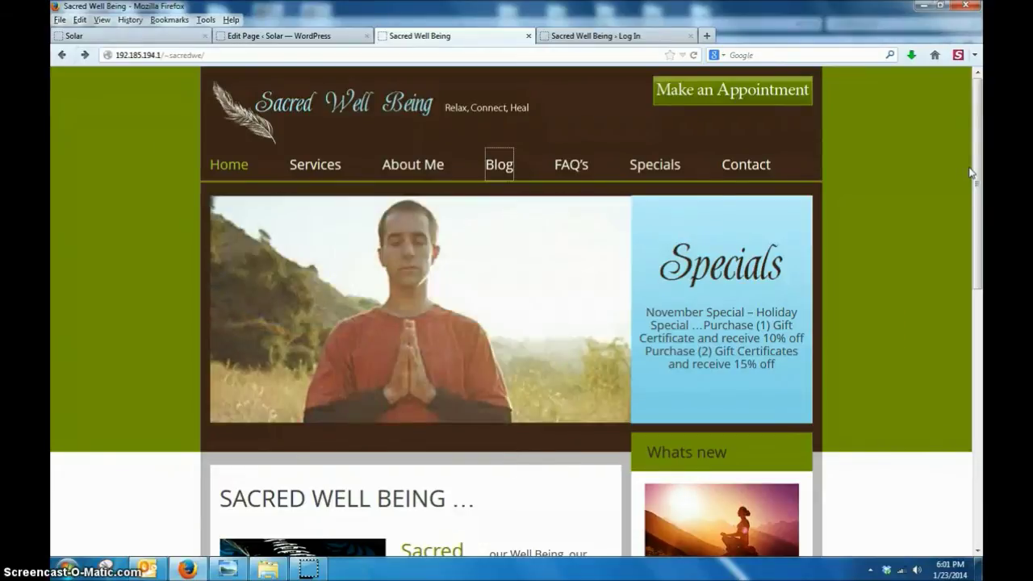
Open the Sacred Well Being site's Blog page and log in to its WordPress dashboard without having the browser save the password.
left_click(509, 165)
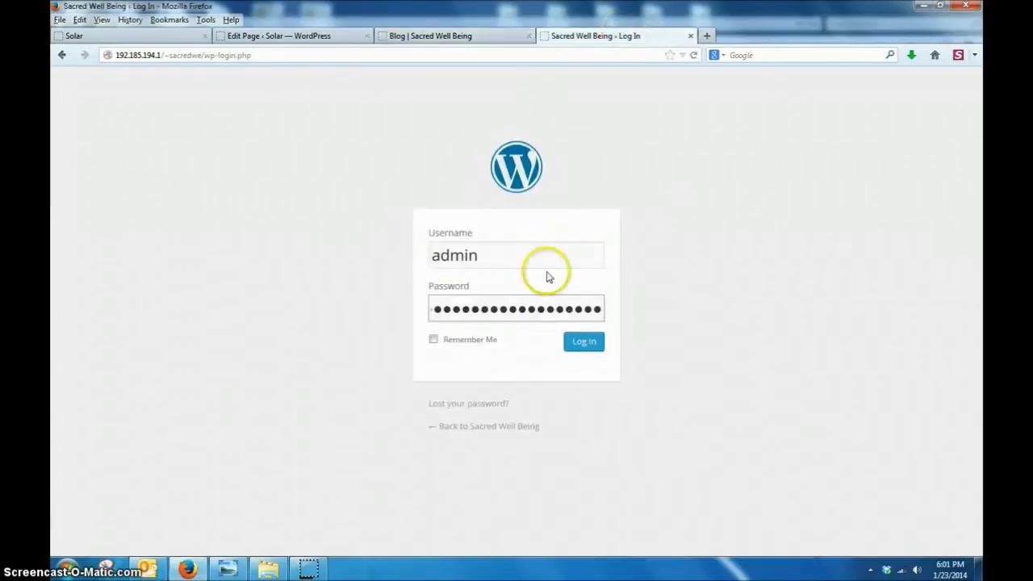
left_click(584, 345)
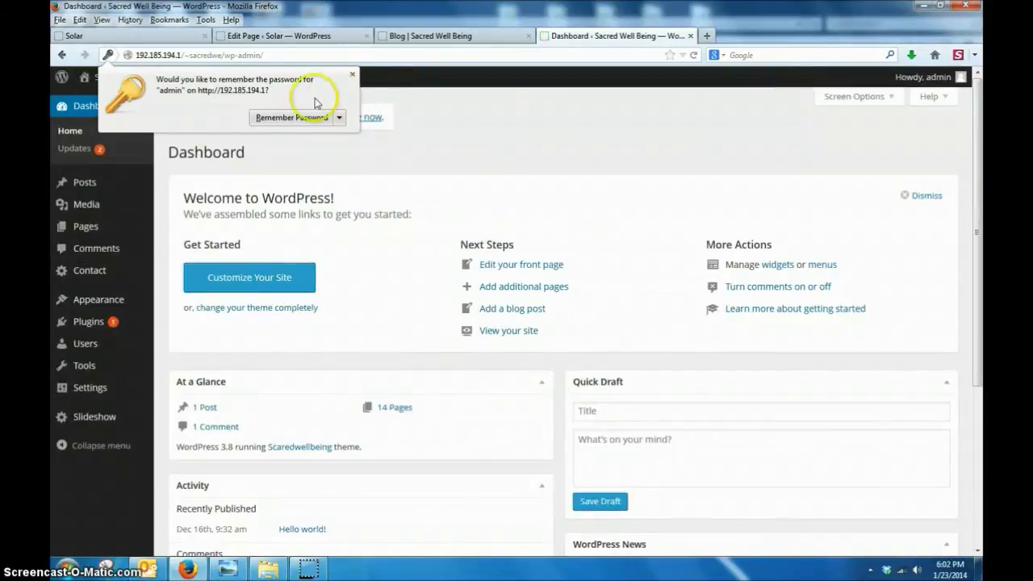
left_click(351, 74)
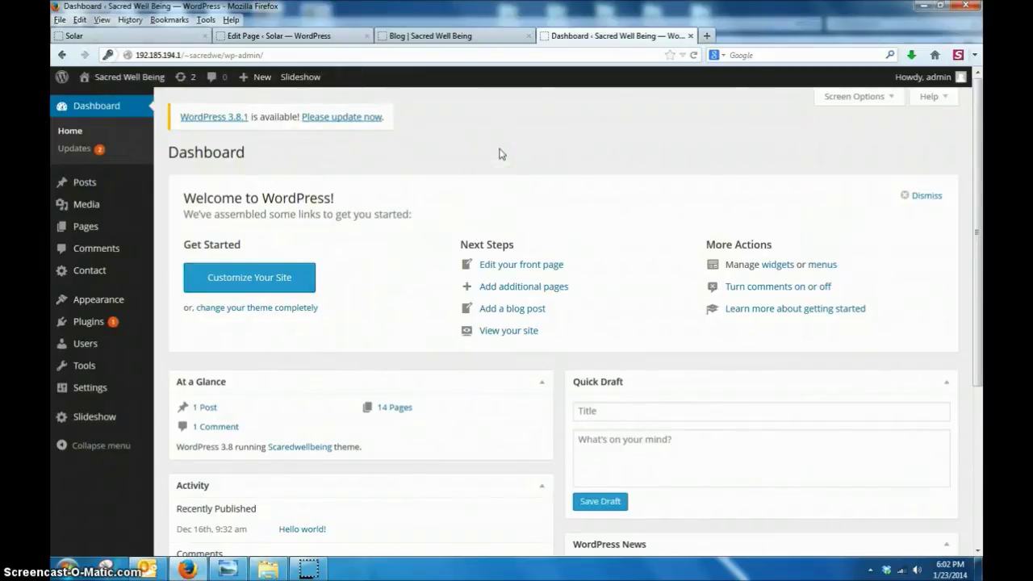
Open the "Hello world!" post for editing from the posts list and compare it with the live Blog page.
left_click(81, 230)
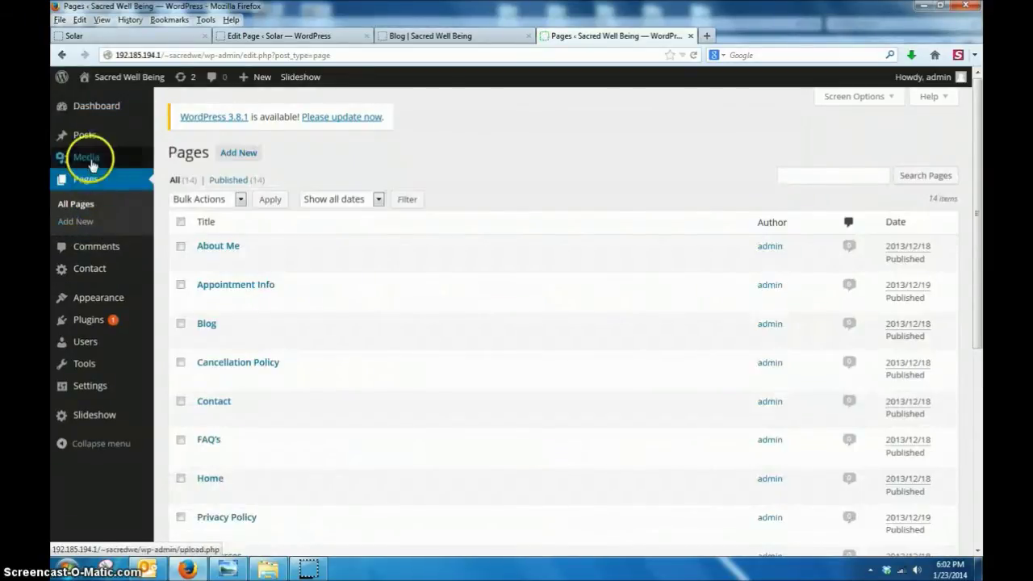
left_click(95, 143)
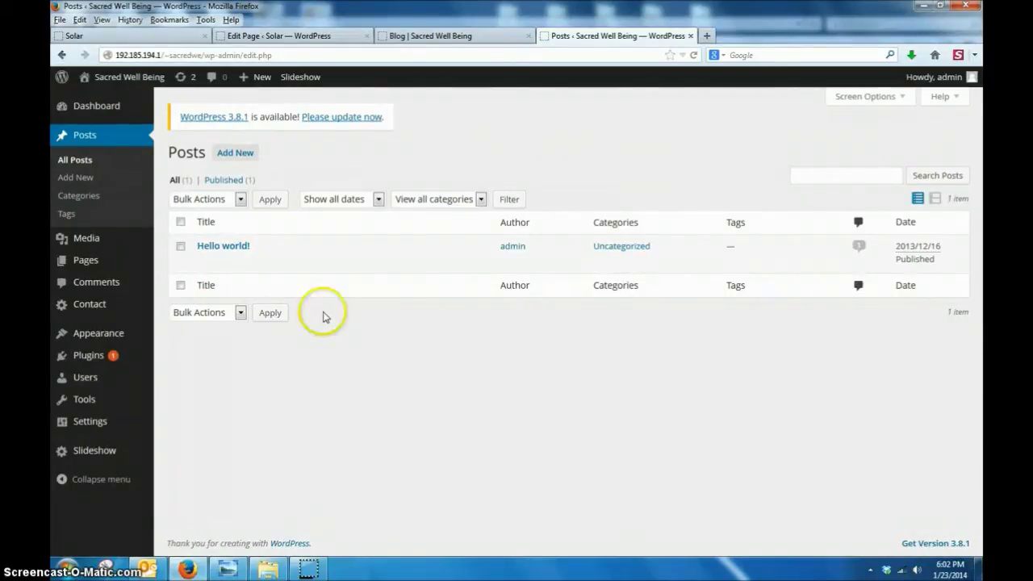
left_click(237, 247)
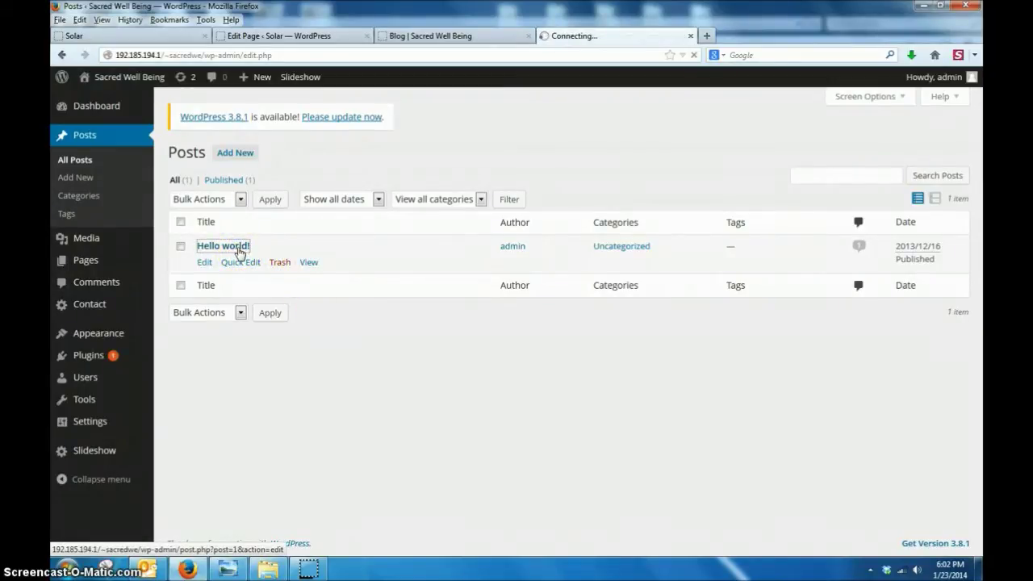
left_click(471, 36)
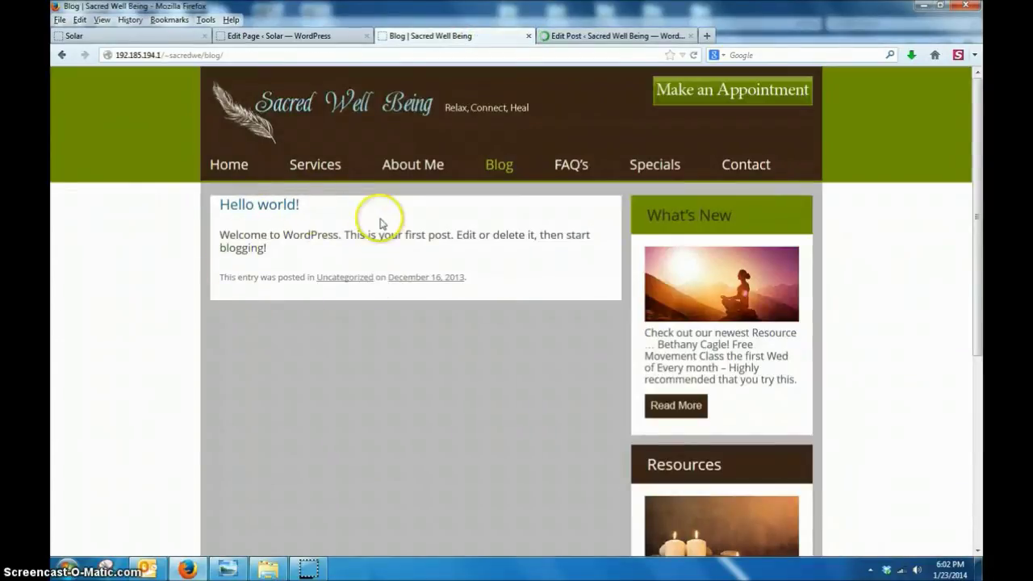
left_click(598, 35)
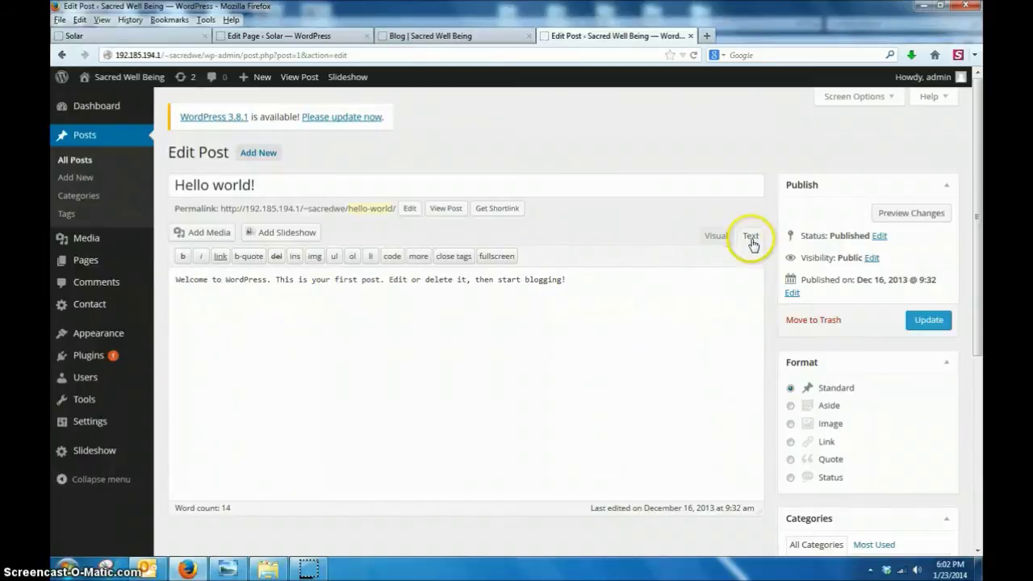
Try bolding the post's text in the Text view, and remove the bold in the Visual view.
left_click_drag(552, 280, 98, 280)
left_click(182, 256)
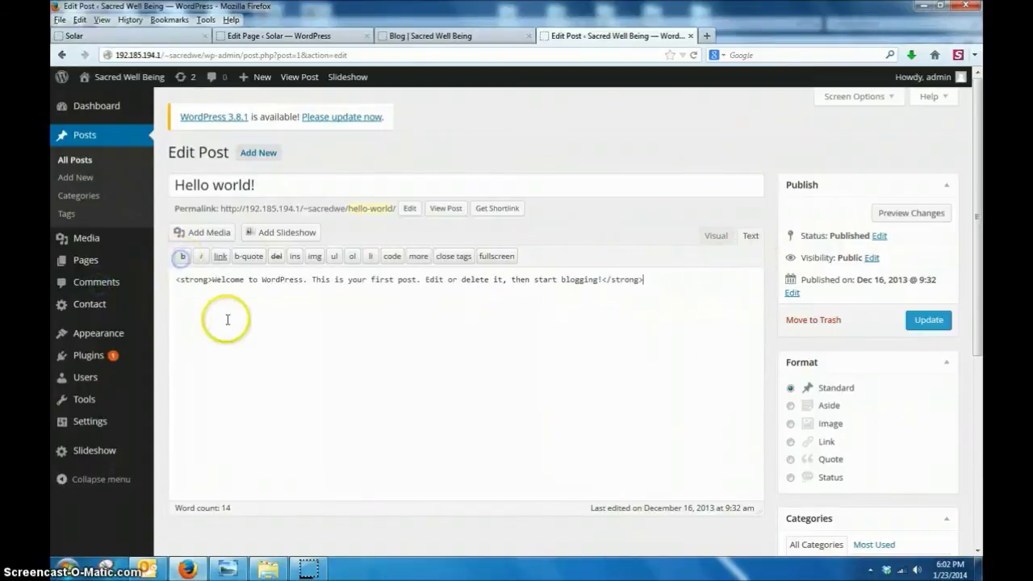
left_click(723, 242)
left_click_drag(552, 300, 152, 308)
left_click(183, 255)
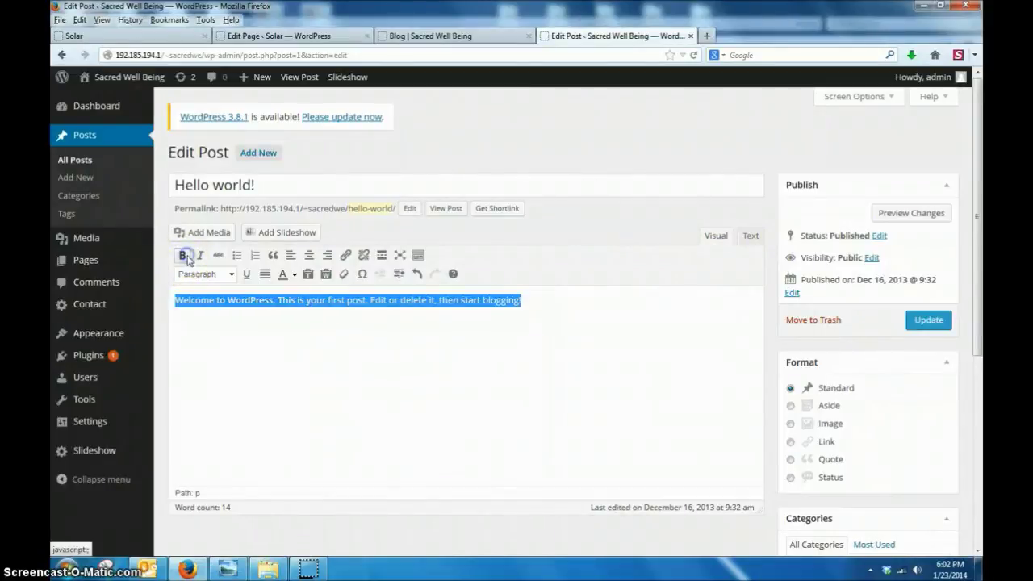
Add the paragraph "All the same here." below the post's text, update the post and bring up the live Blog page.
left_click(252, 334)
left_click(532, 301)
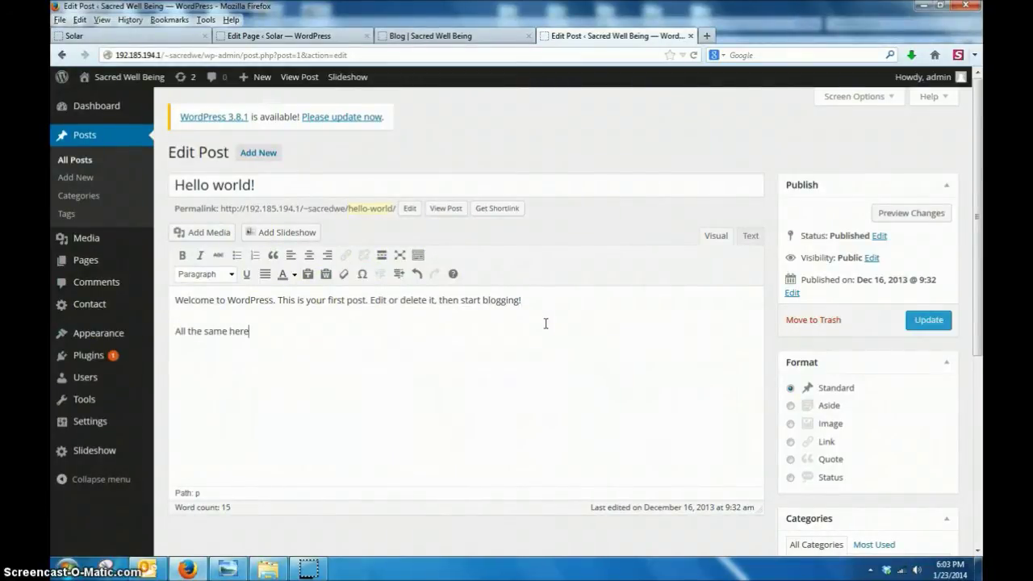
left_click(941, 327)
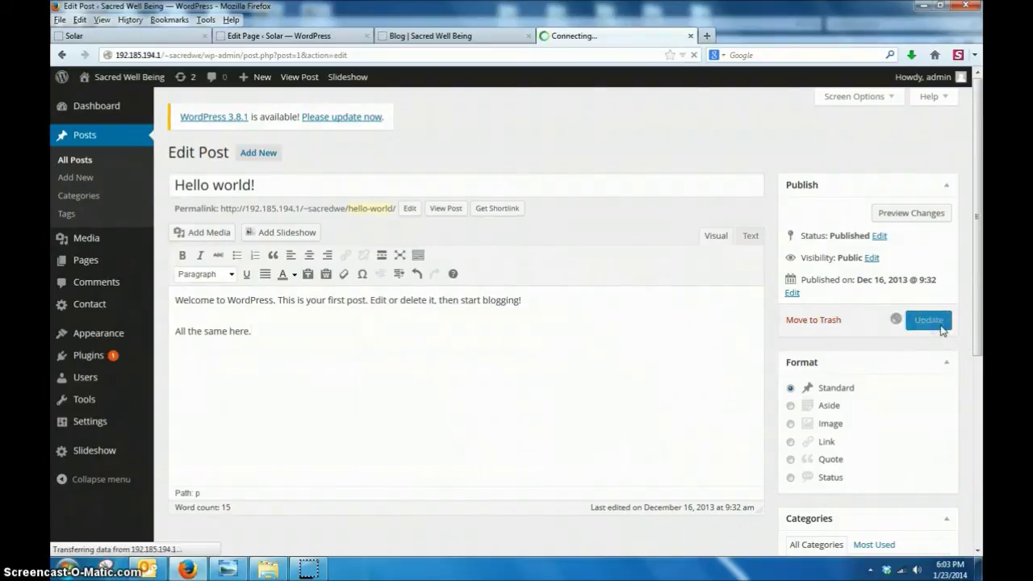
left_click(486, 40)
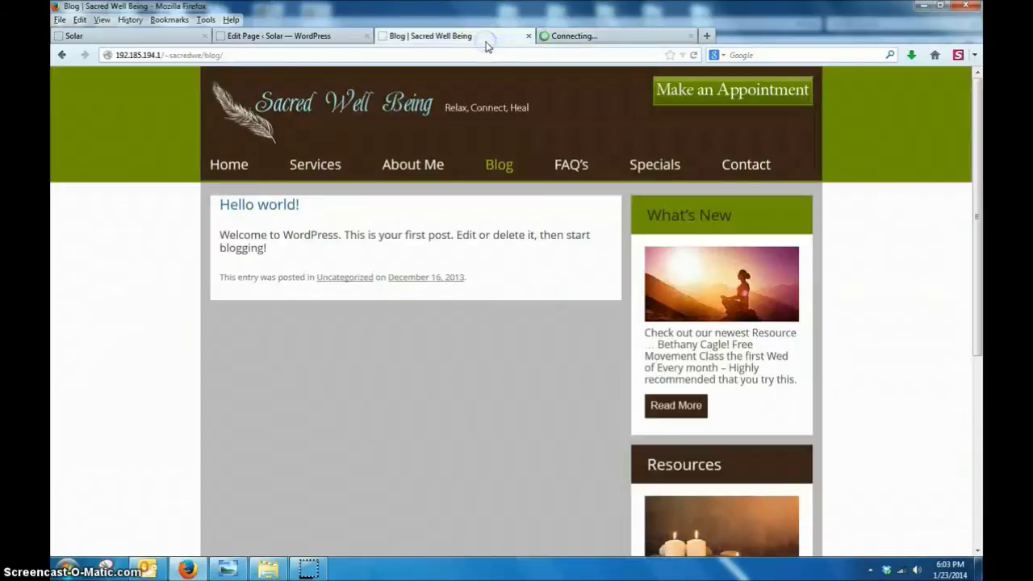
Open the live "Hello world!" post, check its "All the same here." paragraph and return to the post editor.
left_click(255, 208)
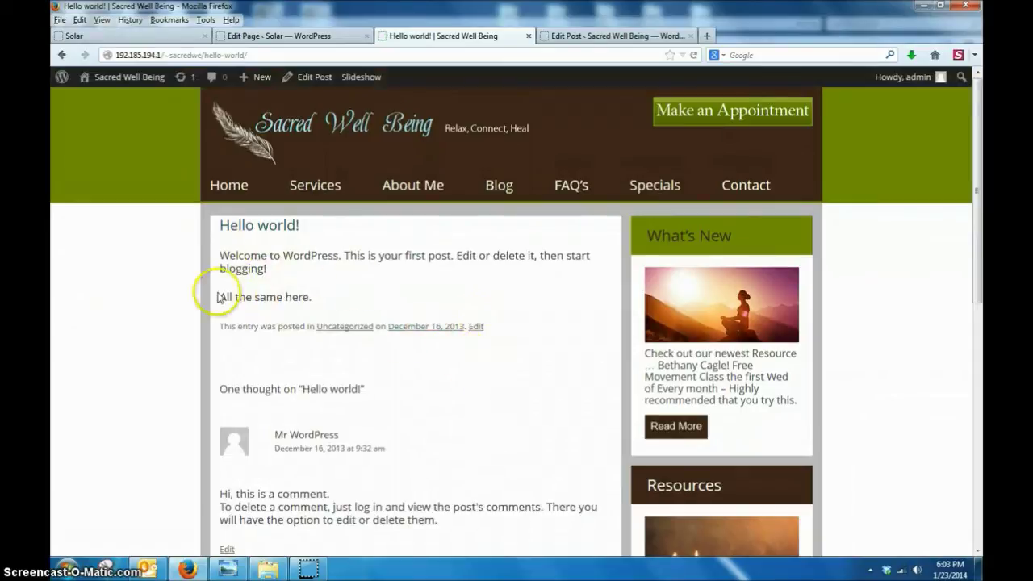
left_click_drag(215, 297, 321, 297)
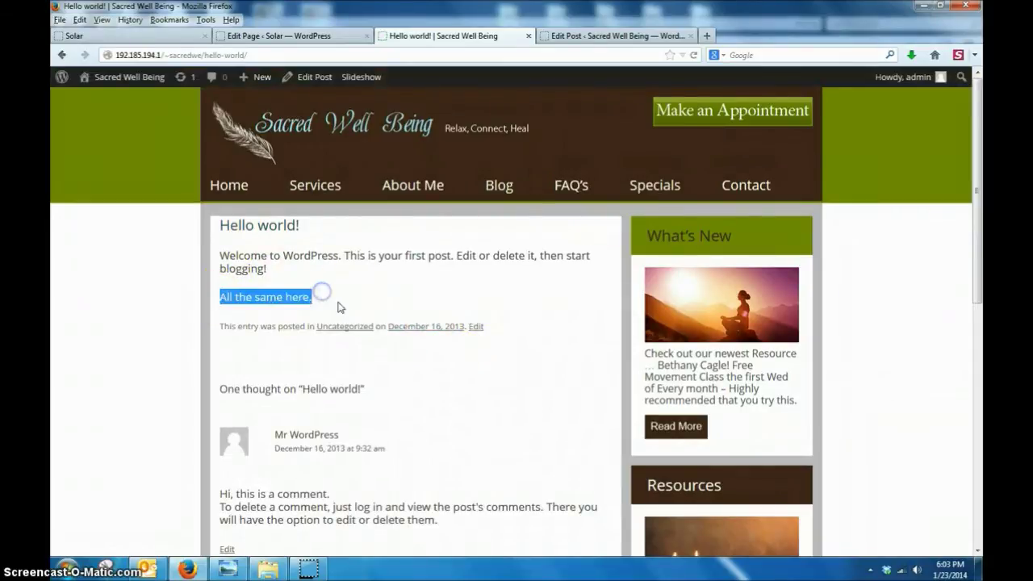
left_click(609, 36)
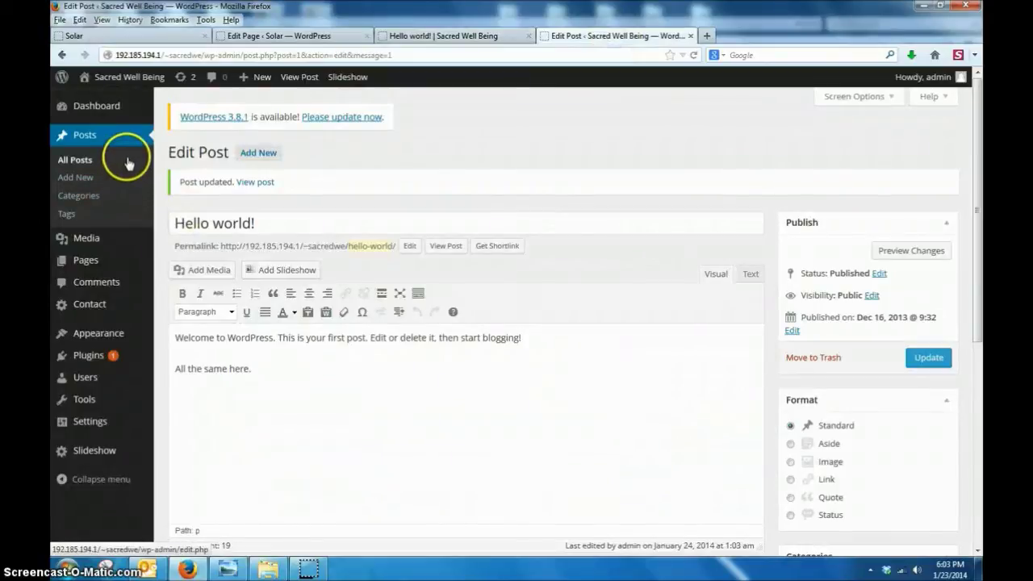
Create a new post titled "An Amazing Thing Just Happened" with the text "I learned how to edit my blog.".
left_click(85, 181)
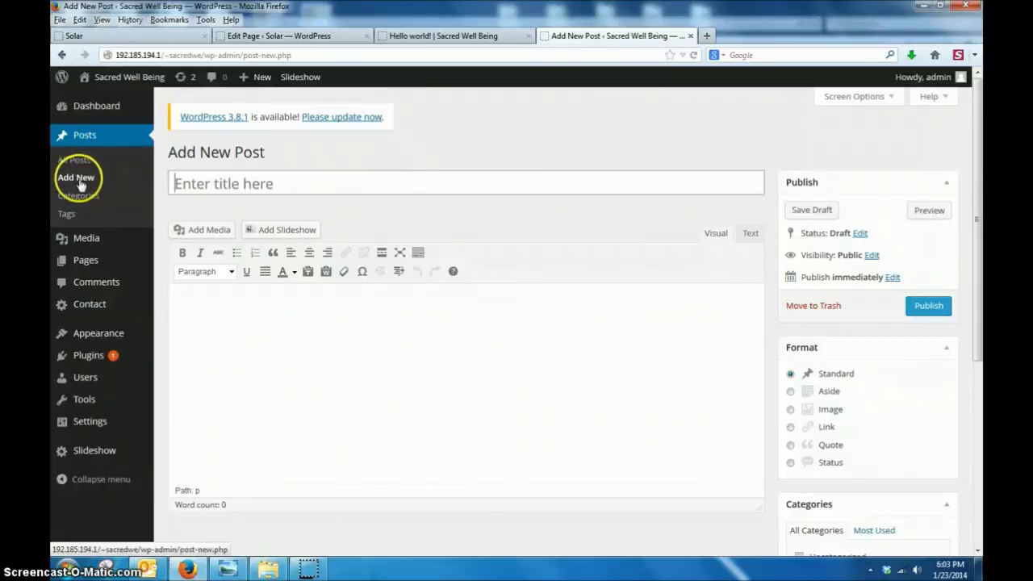
left_click(224, 178)
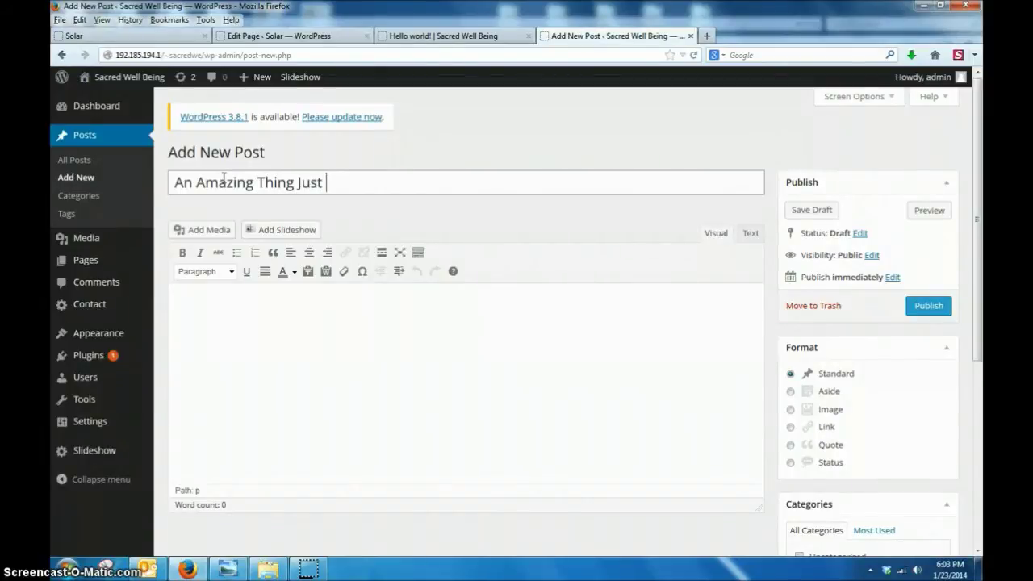
left_click(373, 315)
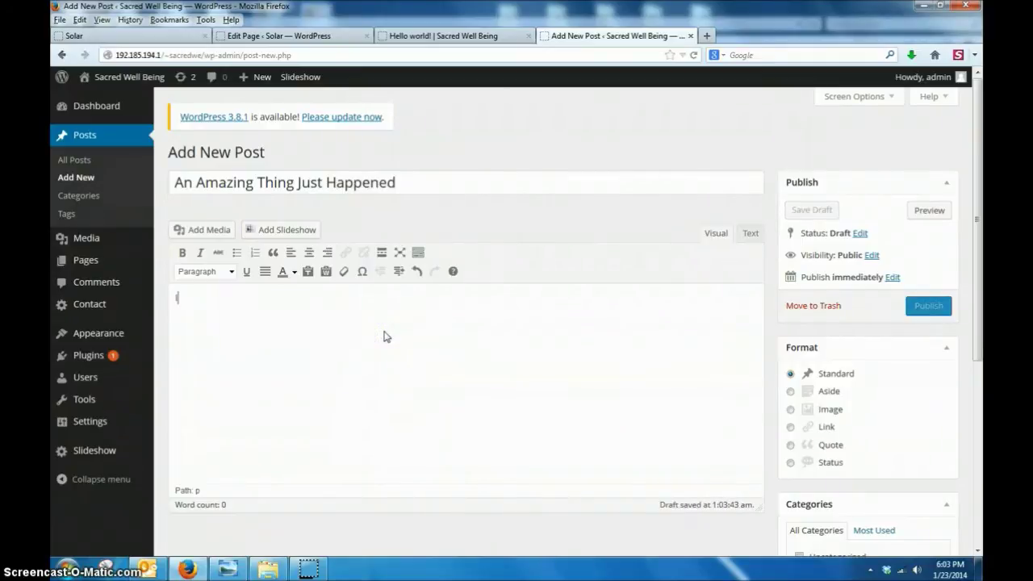
type("I learned how to edit my blog.")
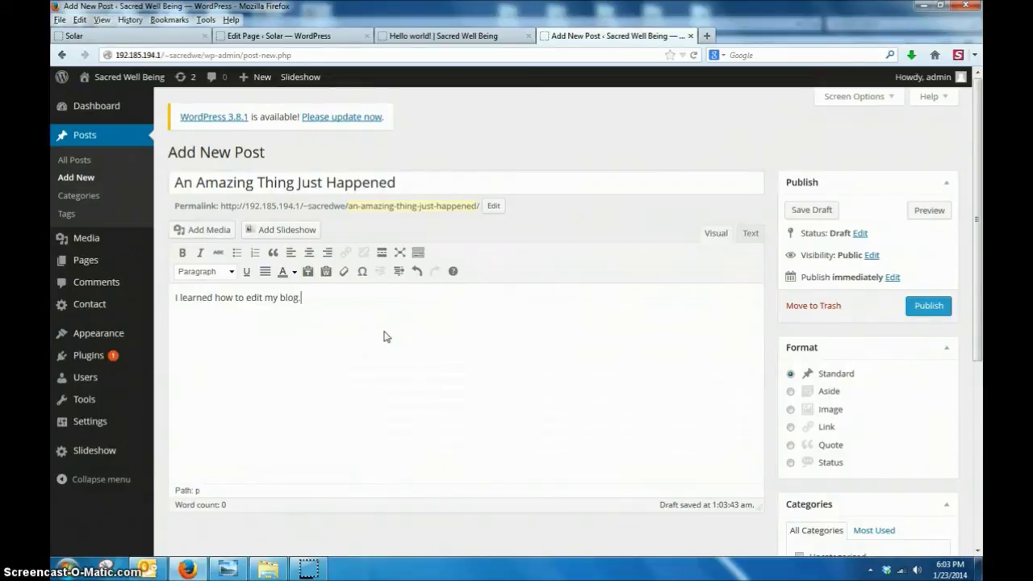
Underline the word "how" in the post text and color it green.
double_click(223, 297)
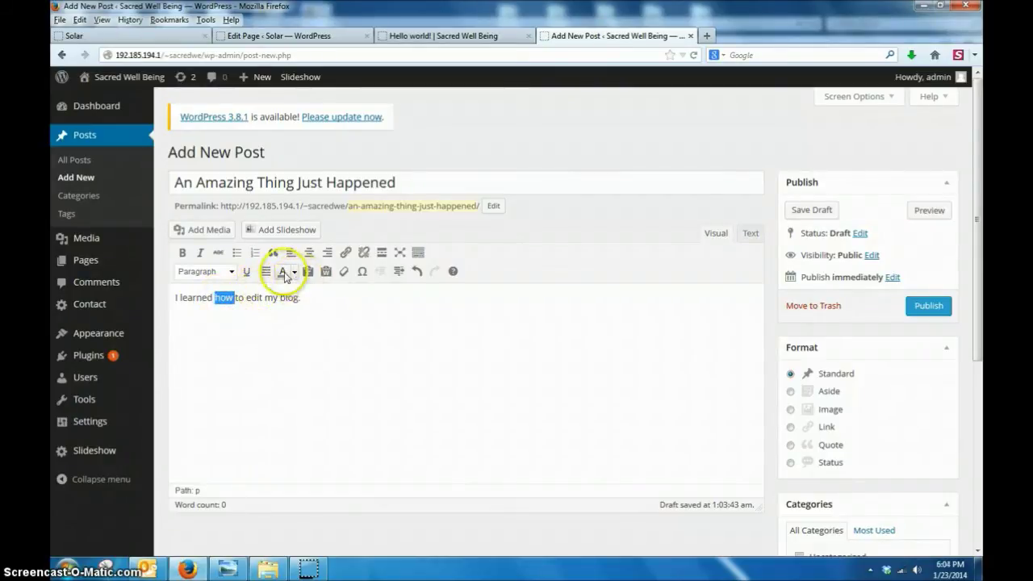
left_click(246, 272)
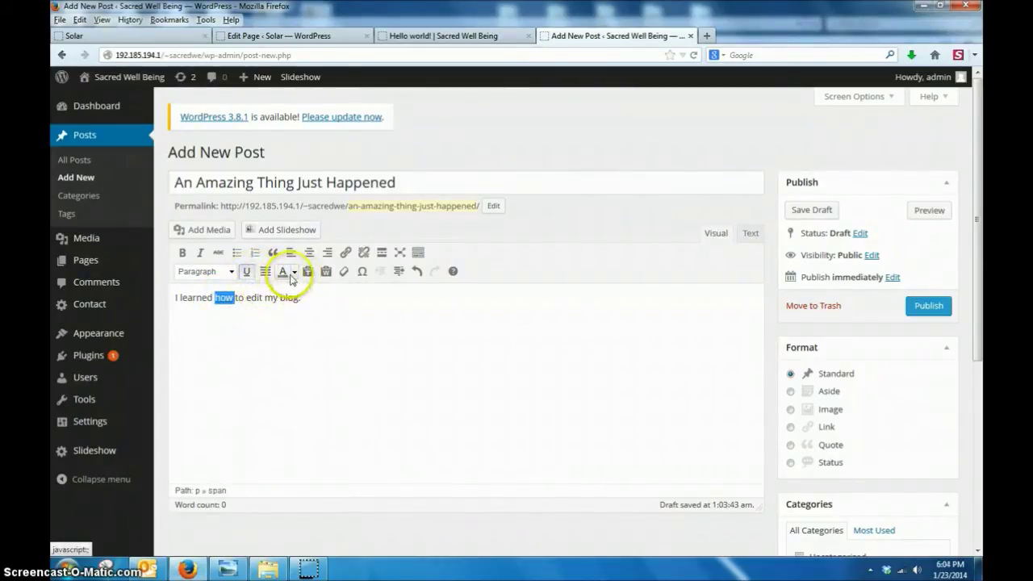
left_click(294, 272)
left_click(323, 308)
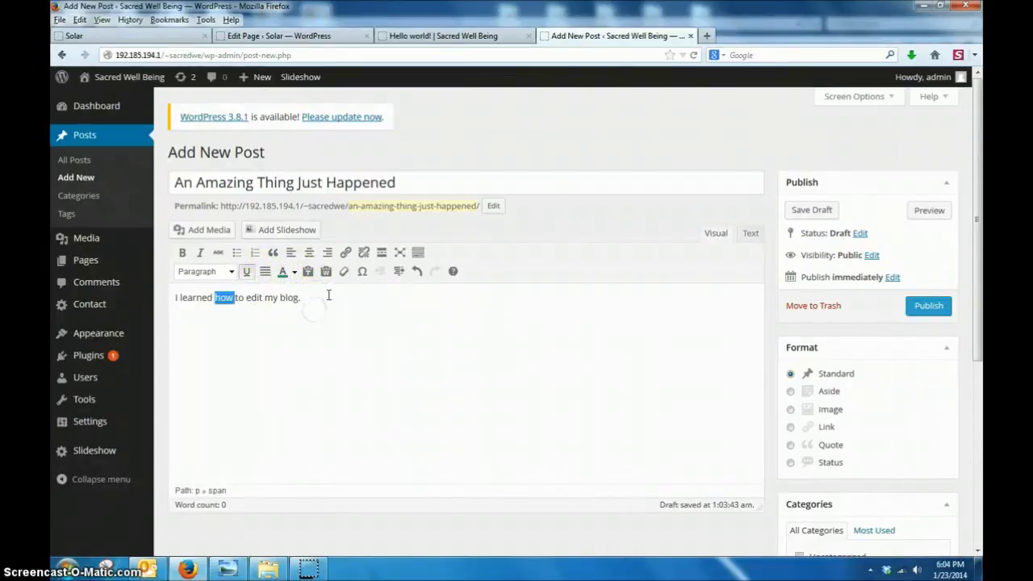
left_click(283, 333)
Upload biking-photo from the desktop's Demo folder and insert it at the start of the post text.
left_click(175, 297)
left_click(187, 230)
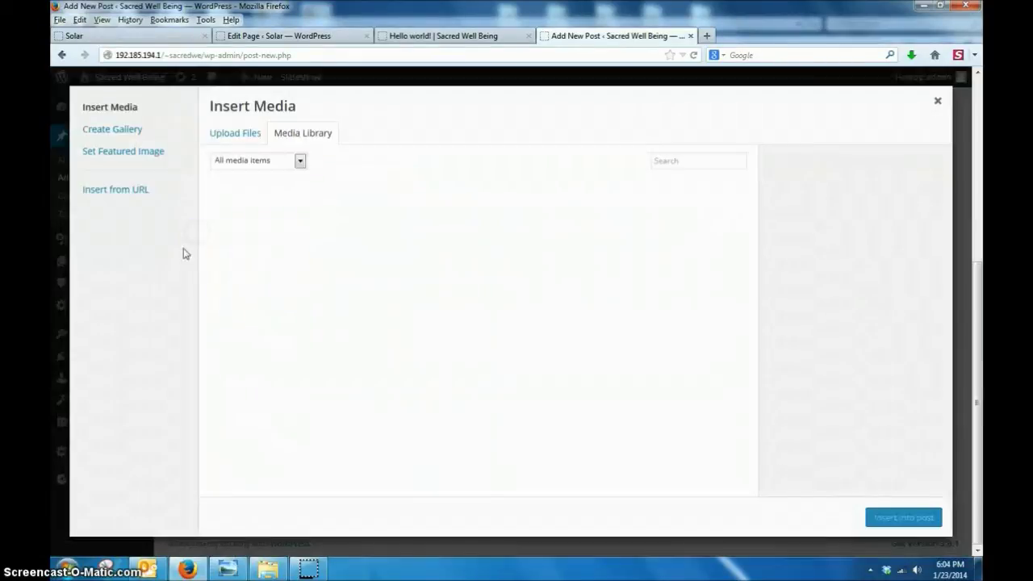
left_click(246, 135)
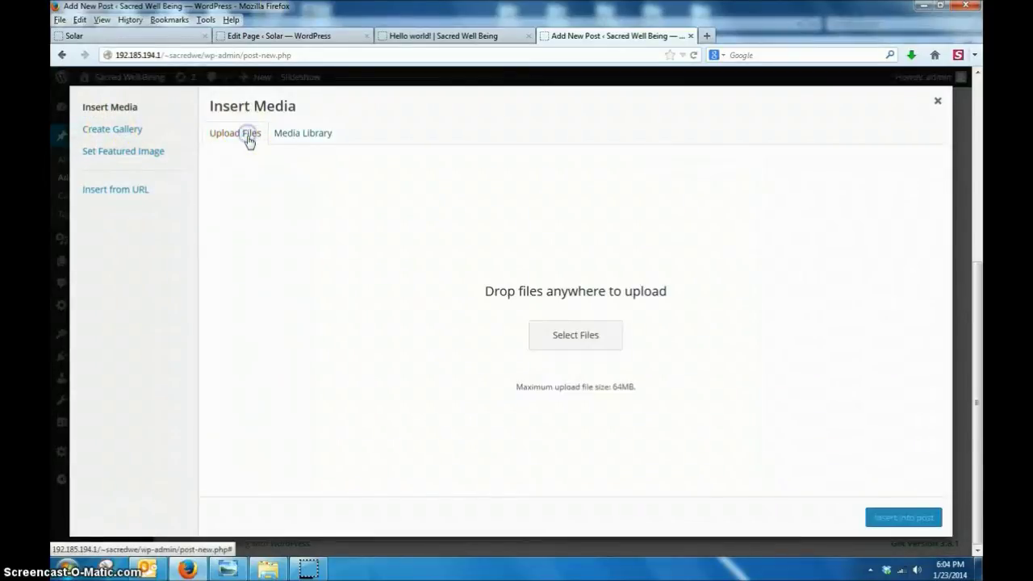
left_click(594, 341)
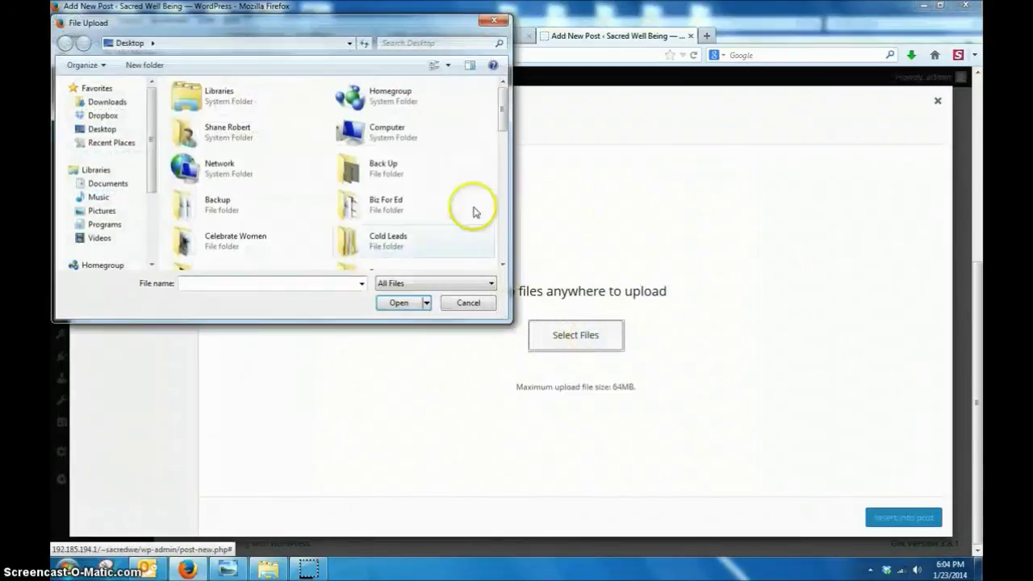
left_click_drag(504, 117, 503, 143)
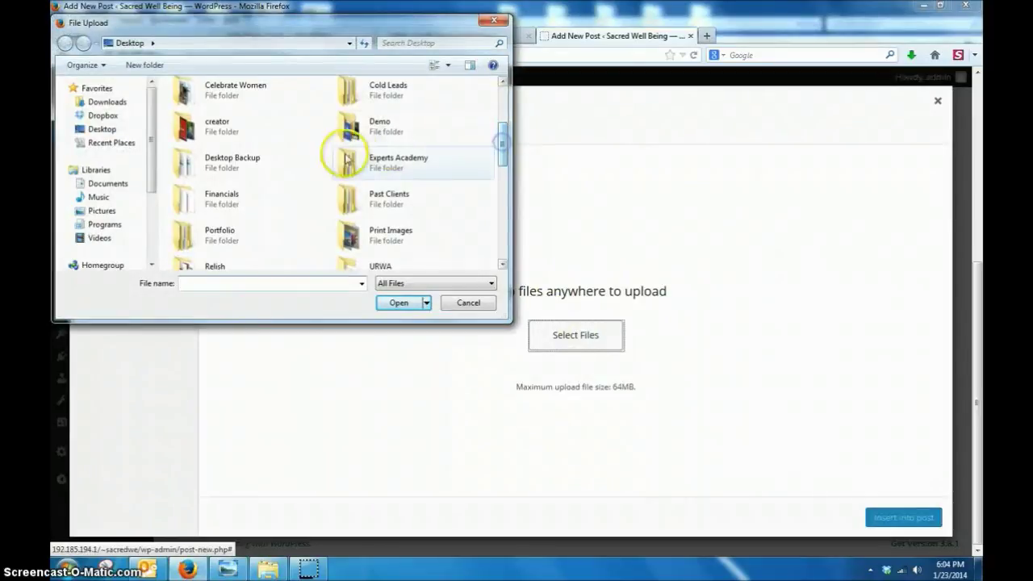
double_click(375, 130)
left_click(202, 106)
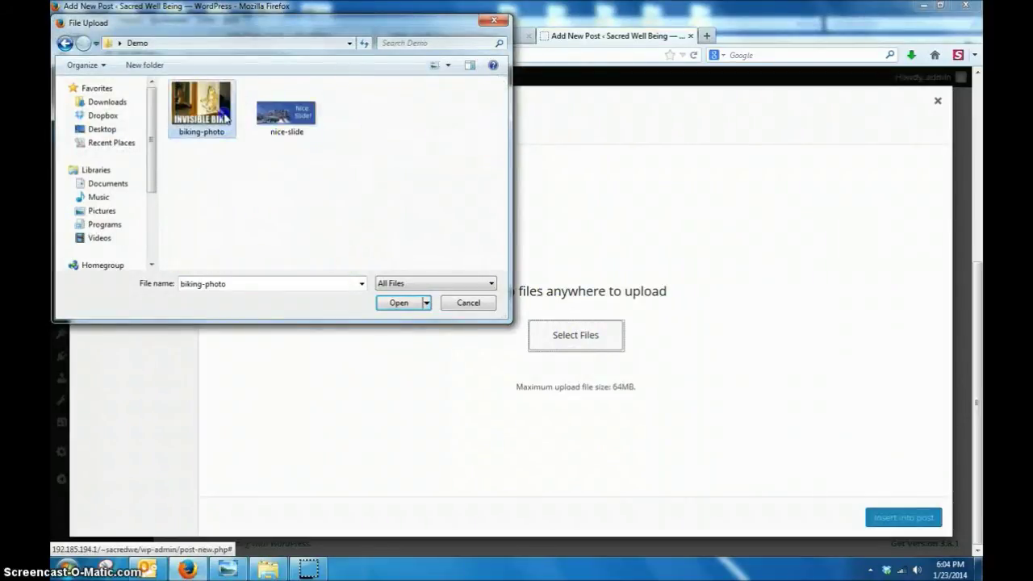
left_click(399, 304)
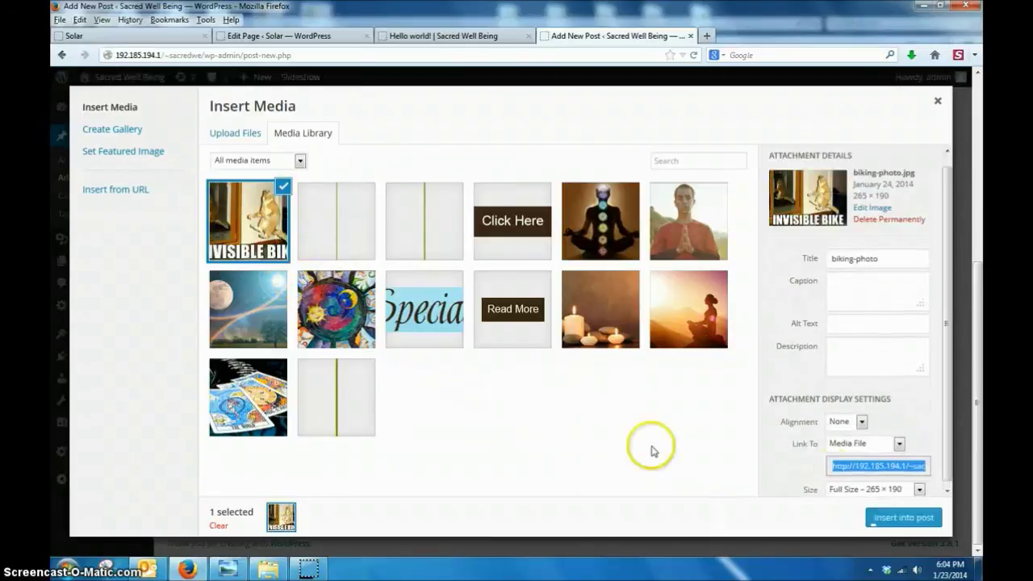
left_click(917, 527)
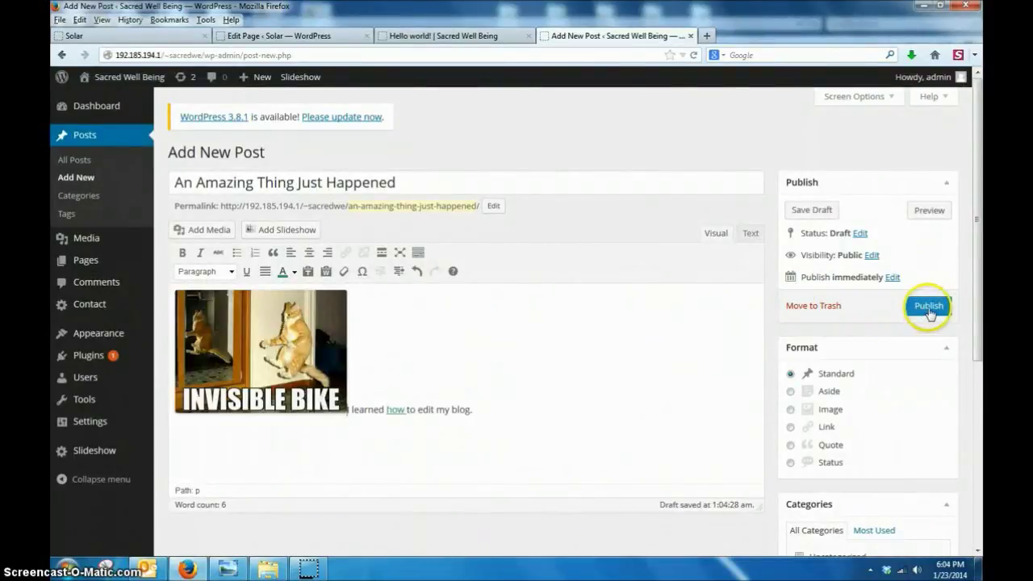
Publish the new post.
left_click(928, 310)
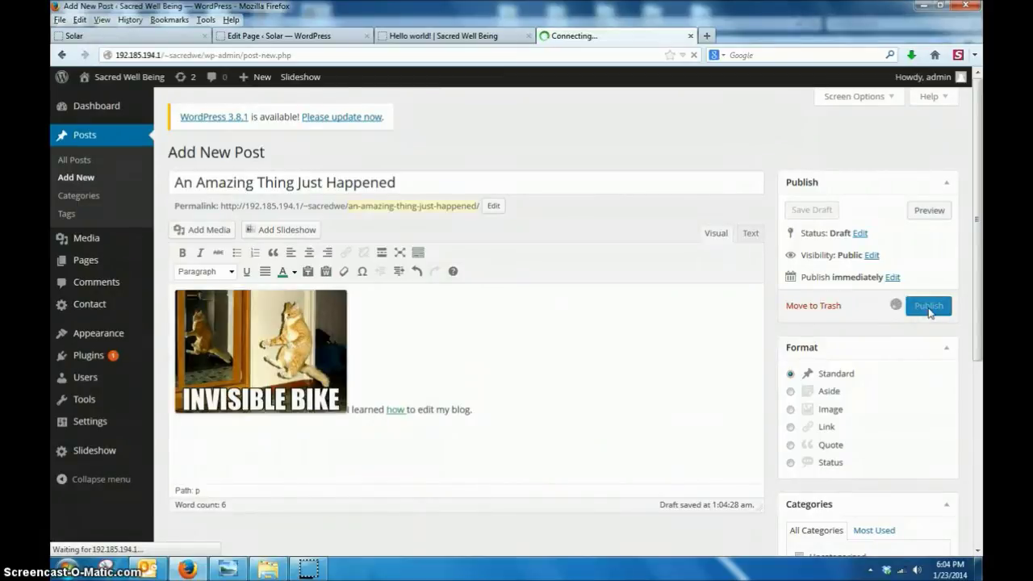
left_click(927, 309)
left_click(930, 332)
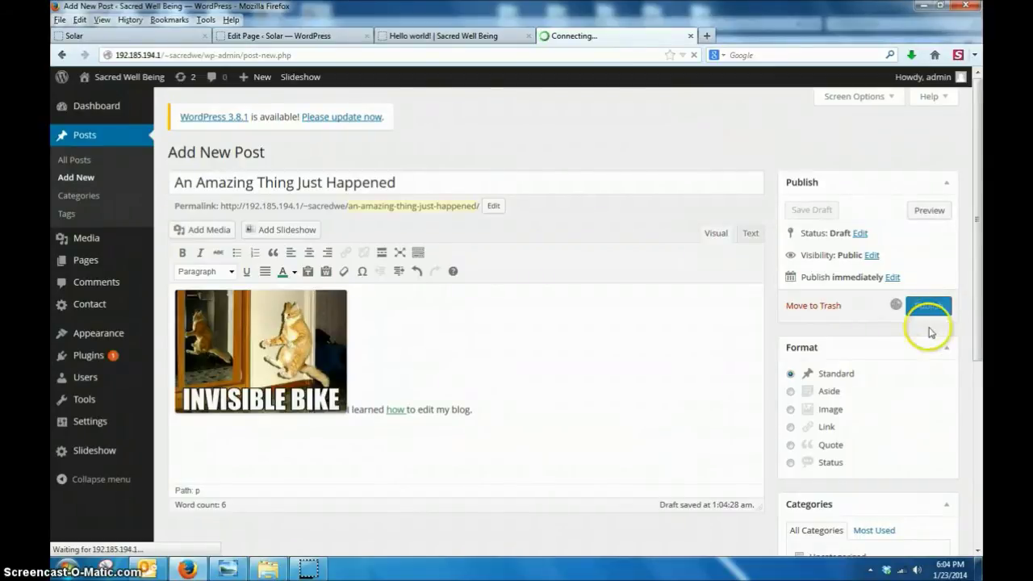
left_click(928, 326)
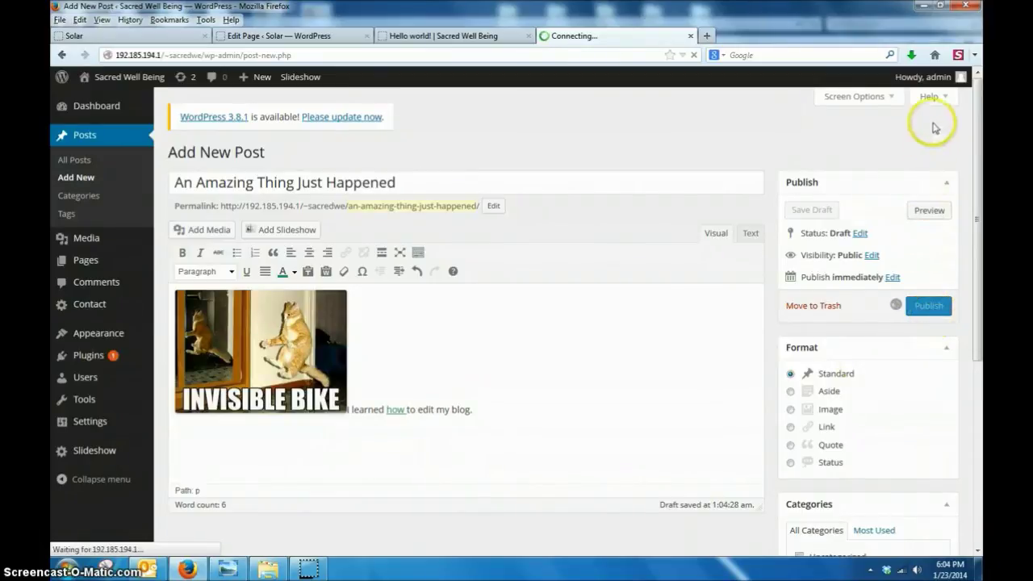
Load the live Blog page and review how the new post is listed with "Hello world!".
left_click(414, 38)
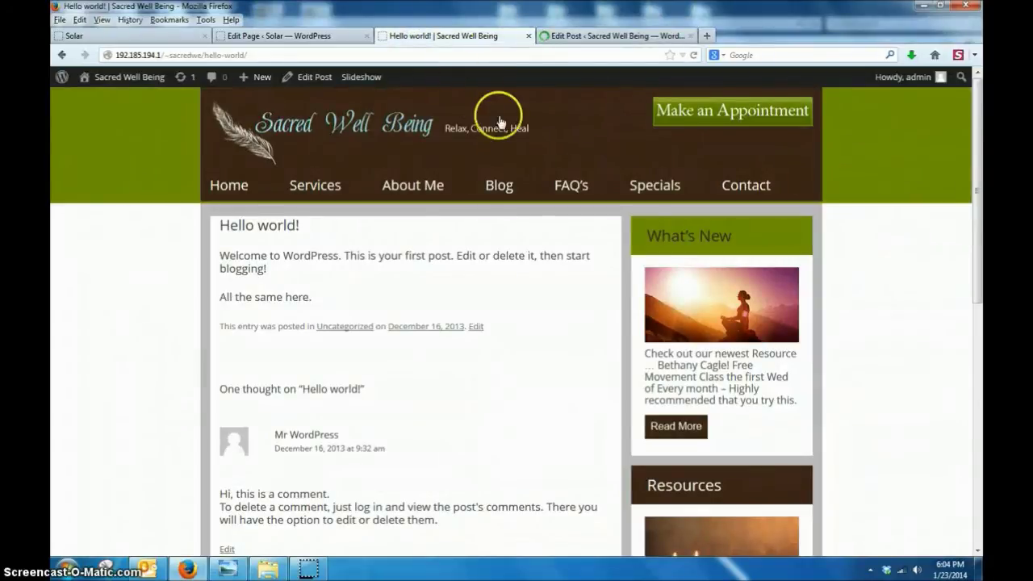
left_click(510, 188)
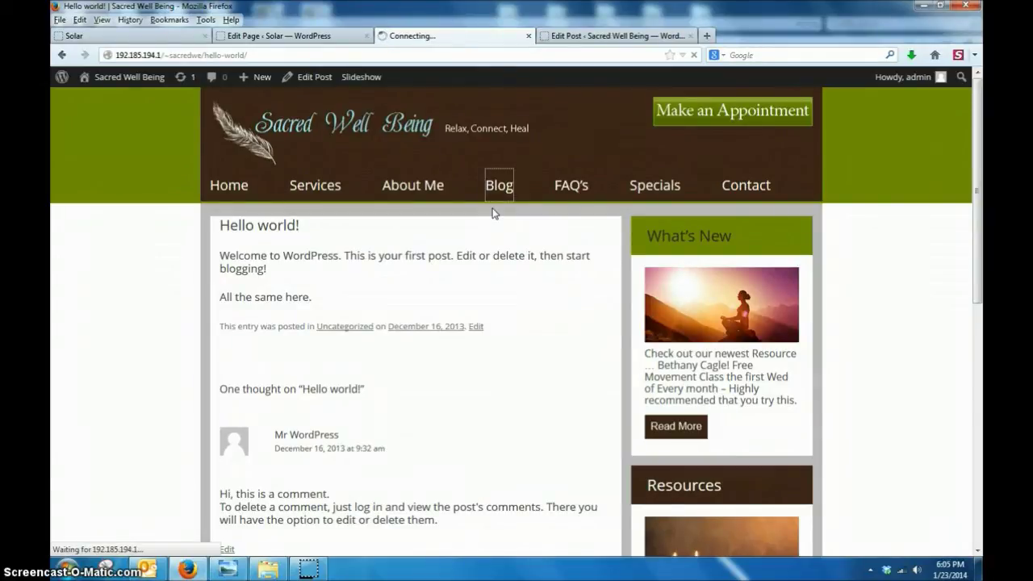
left_click(508, 203)
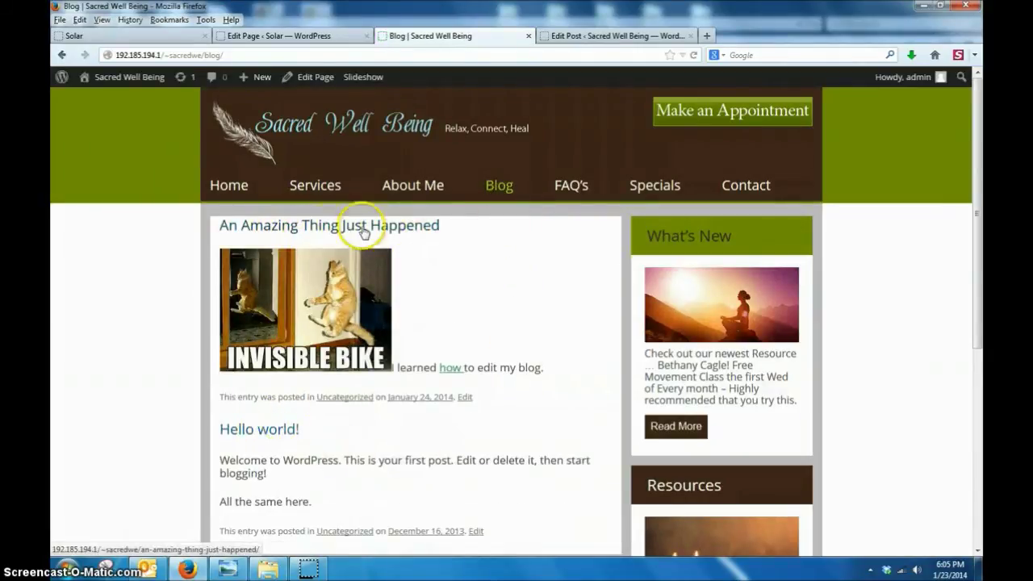
scroll(534, 479, "down", 3)
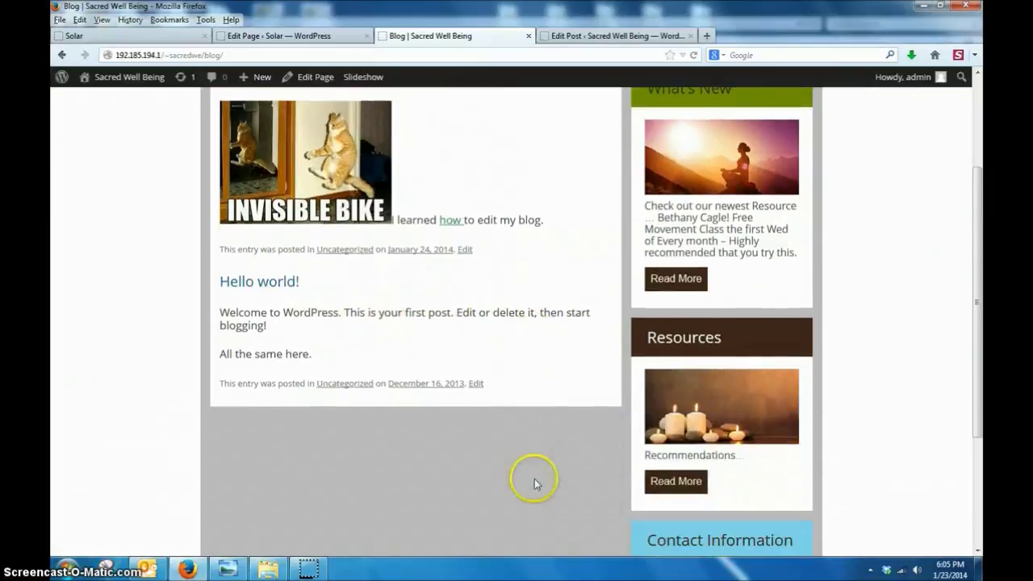
scroll(394, 222, "up", 3)
Open the live "An Amazing Thing Just Happened" post and examine its content and comment form.
left_click(334, 229)
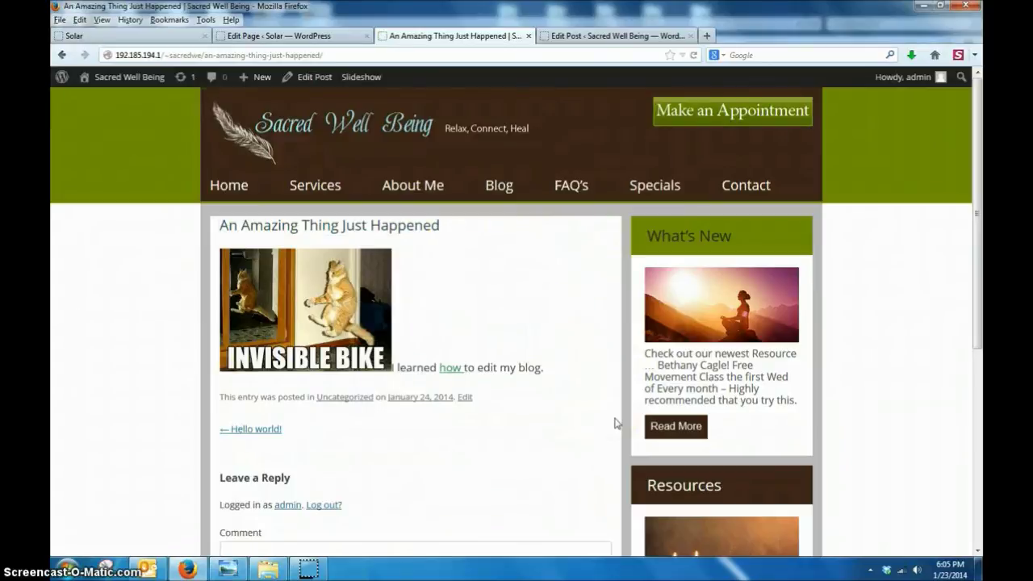
scroll(560, 443, "down", 5)
scroll(560, 438, "up", 5)
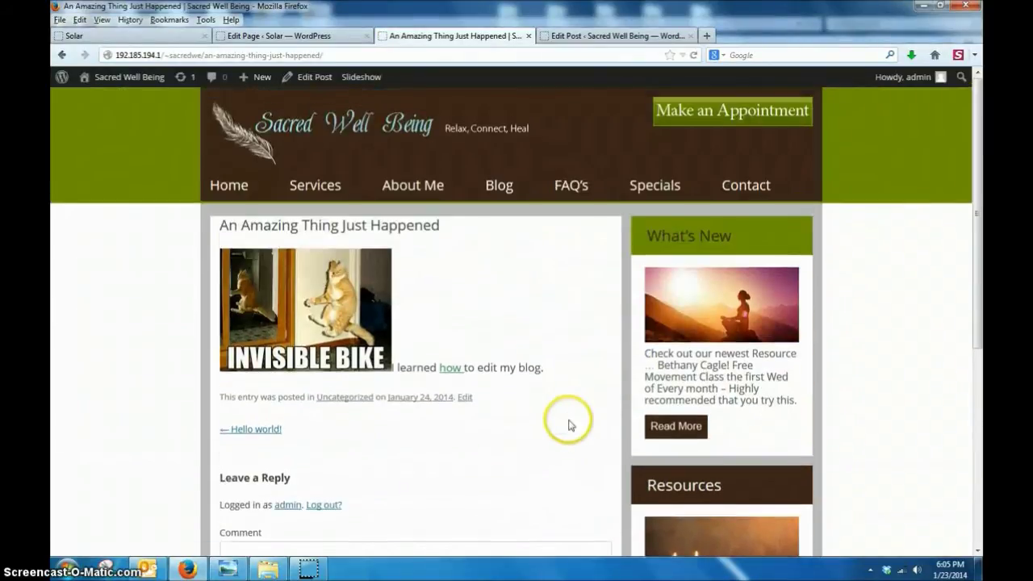
scroll(570, 404, "down", 7)
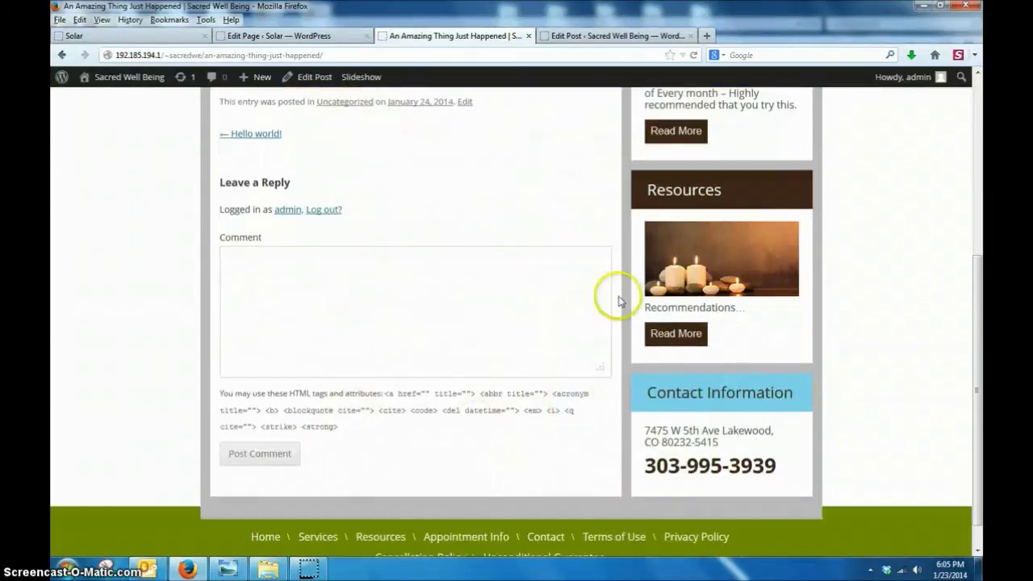
scroll(409, 292, "up", 2)
scroll(409, 292, "up", 3)
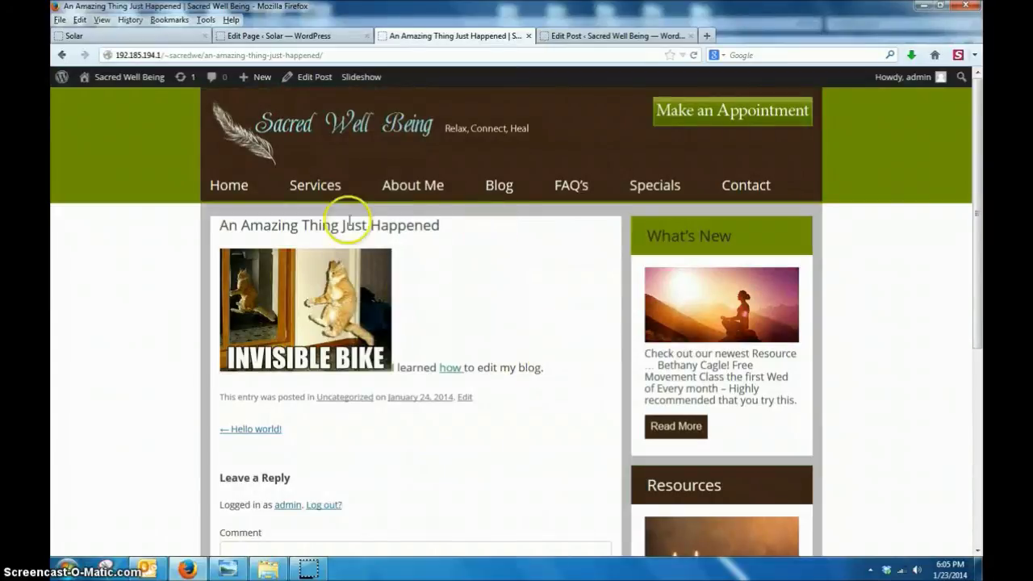
Move "An Amazing Thing Just Happened" to the Trash from the dashboard's posts list and reload the live Blog page.
left_click(607, 36)
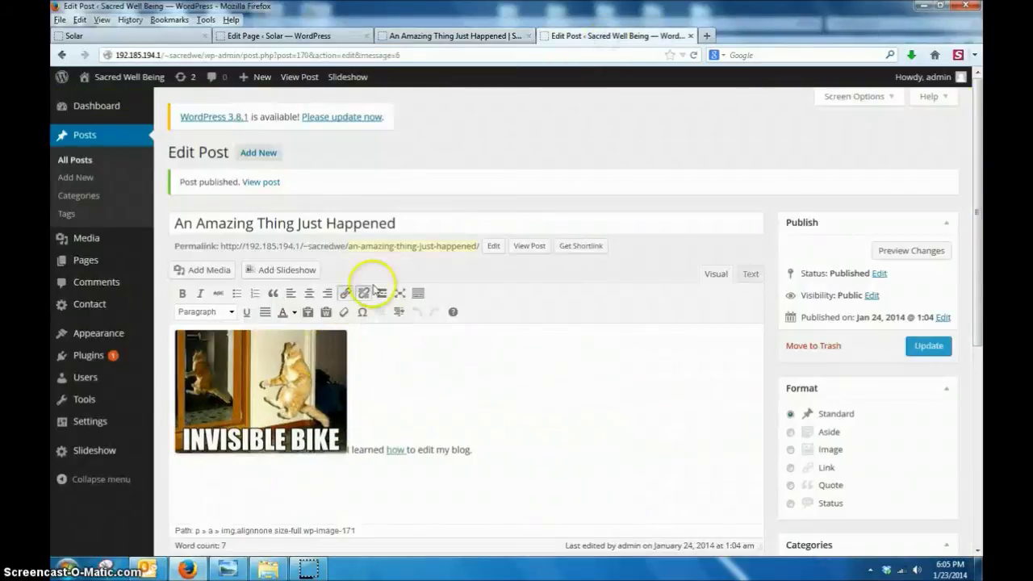
left_click(69, 161)
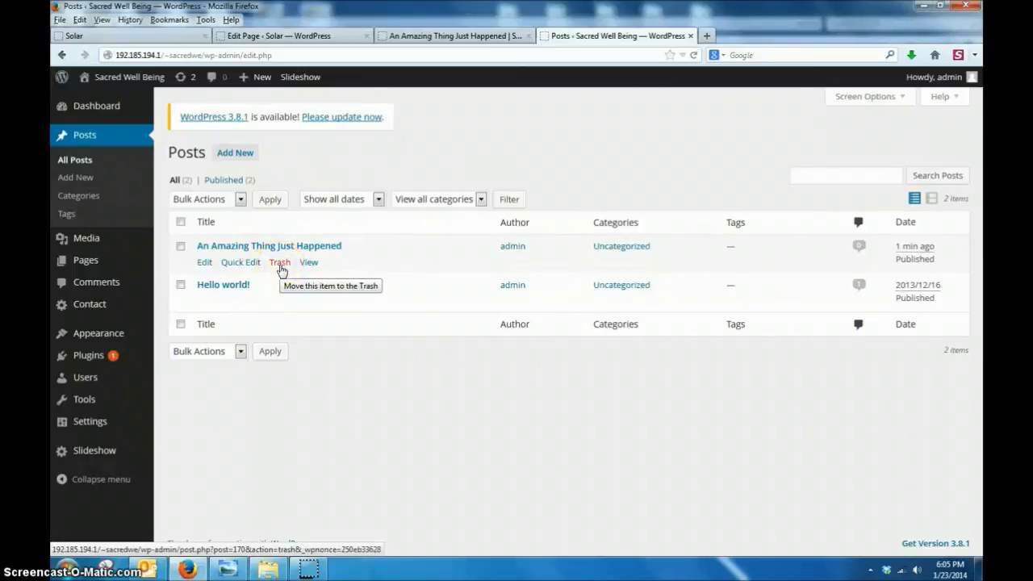
left_click(280, 263)
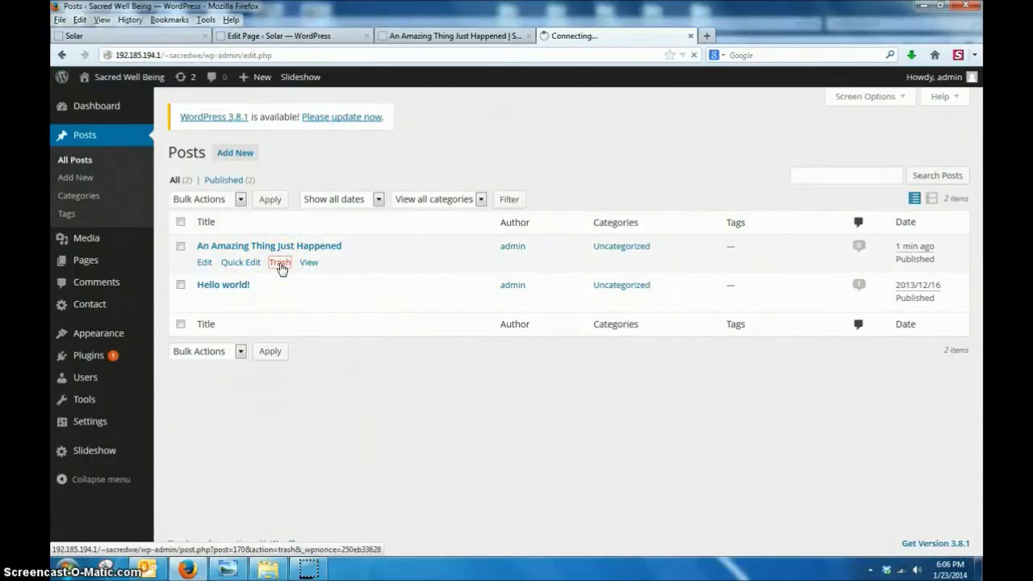
left_click(496, 40)
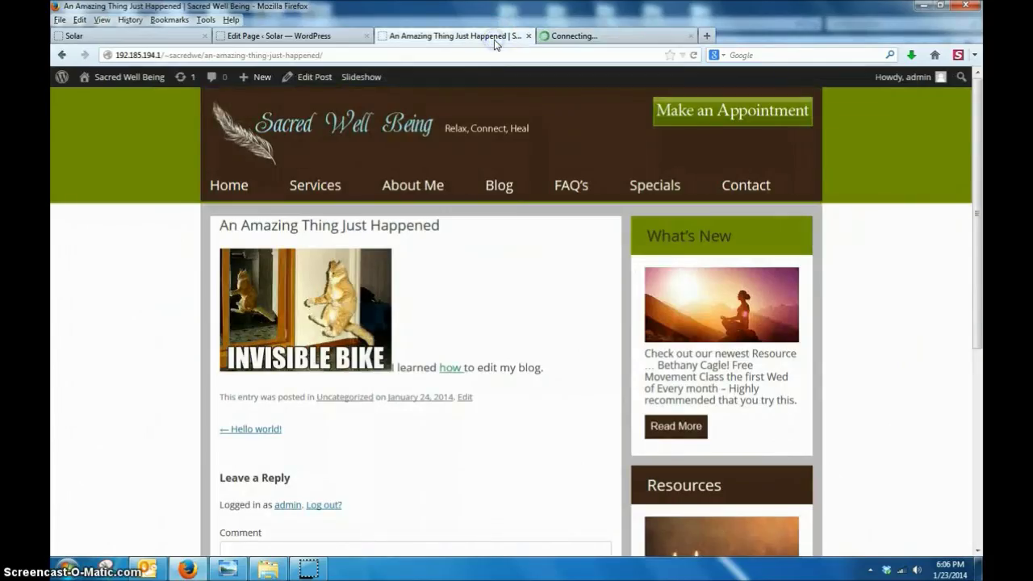
left_click(499, 186)
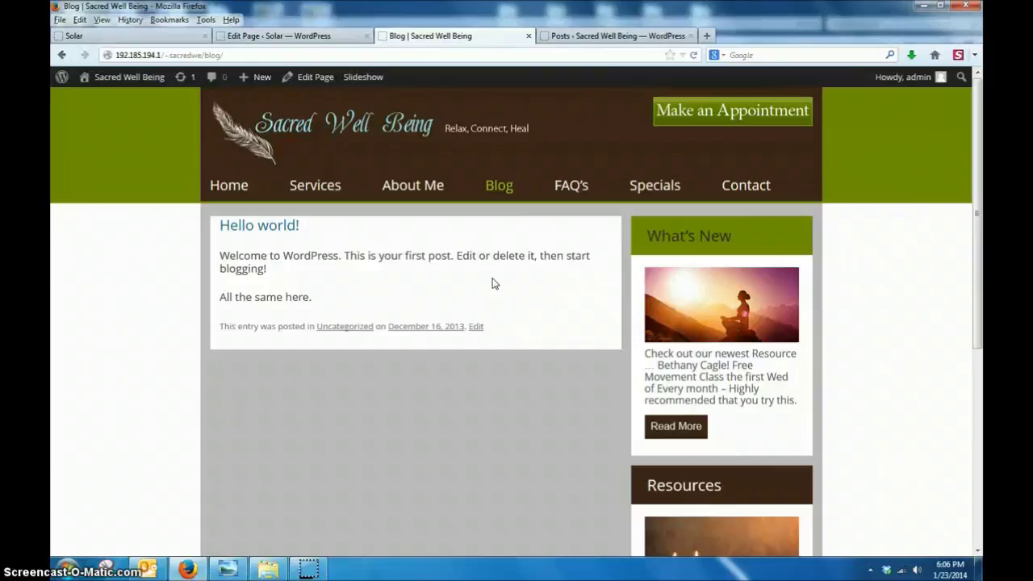
Open the live site's Home page and look through its content and sidebar.
left_click(218, 186)
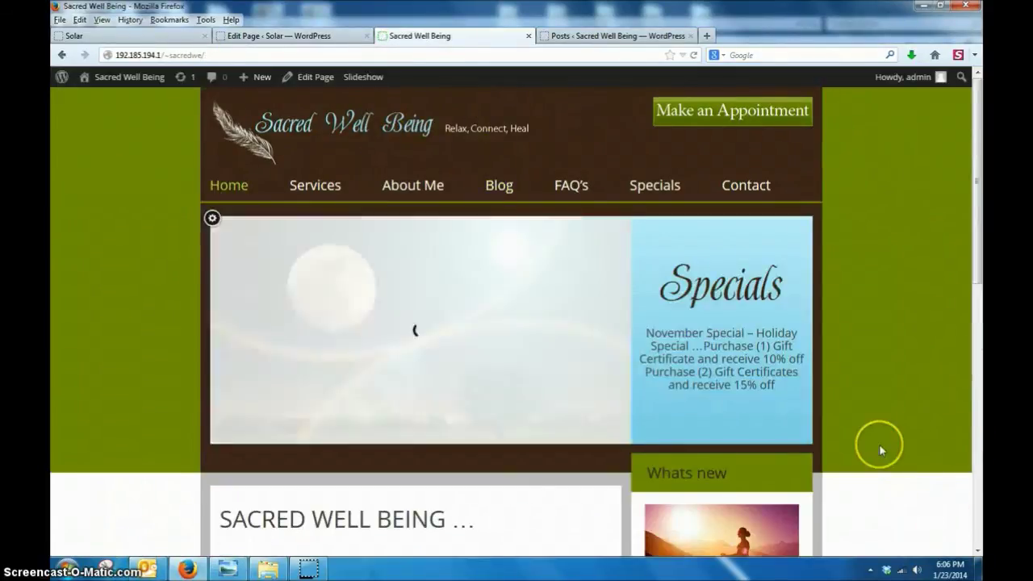
scroll(882, 448, "down", 5)
scroll(881, 450, "down", 6)
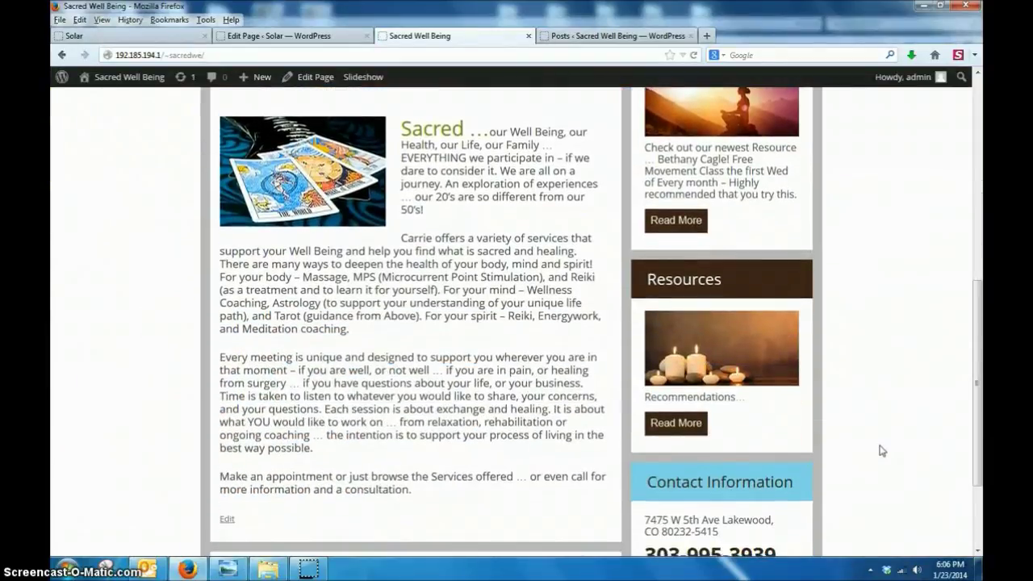